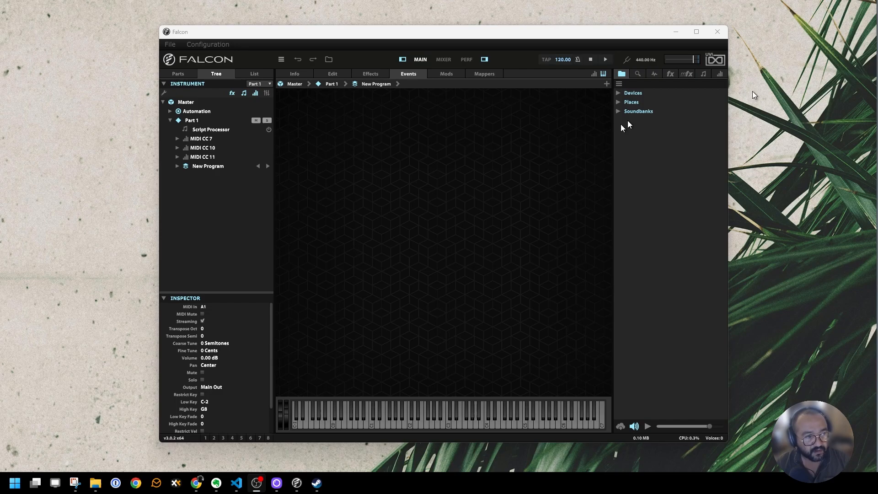
Add two layers to New Program in the instrument tree.
{"action": "left_click", "coordinate": [335, 239]}
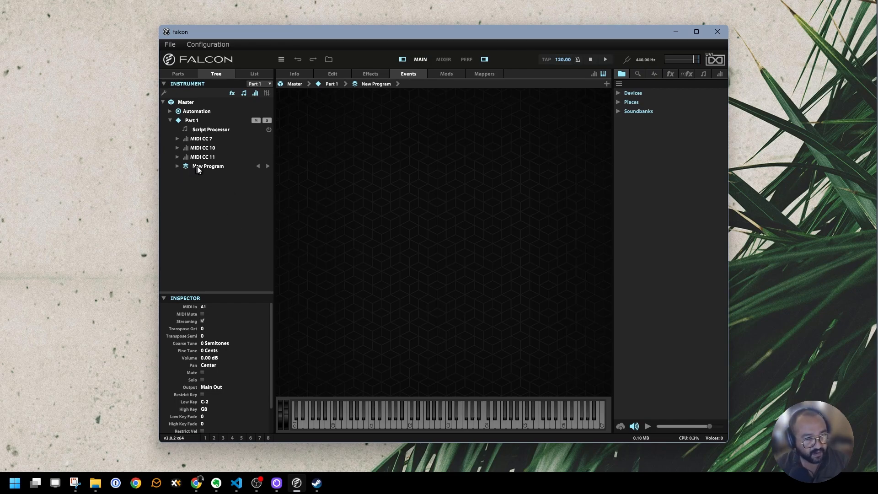
{"action": "left_click", "coordinate": [177, 166]}
{"action": "left_click", "coordinate": [213, 169]}
{"action": "right_click", "coordinate": [214, 169]}
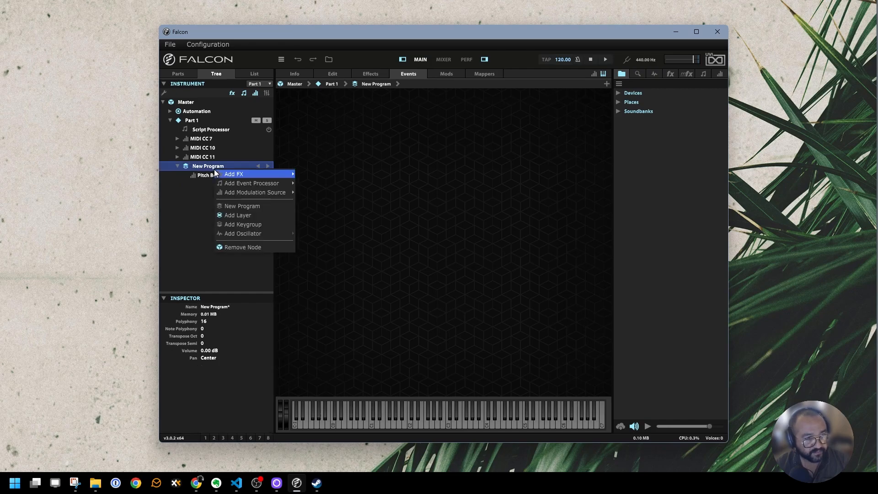
{"action": "left_click", "coordinate": [229, 214]}
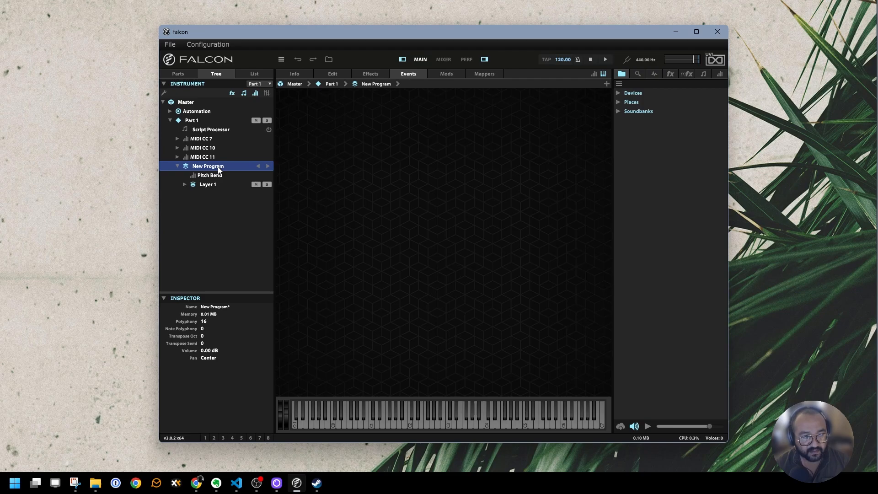
{"action": "right_click", "coordinate": [218, 169]}
{"action": "left_click", "coordinate": [229, 212]}
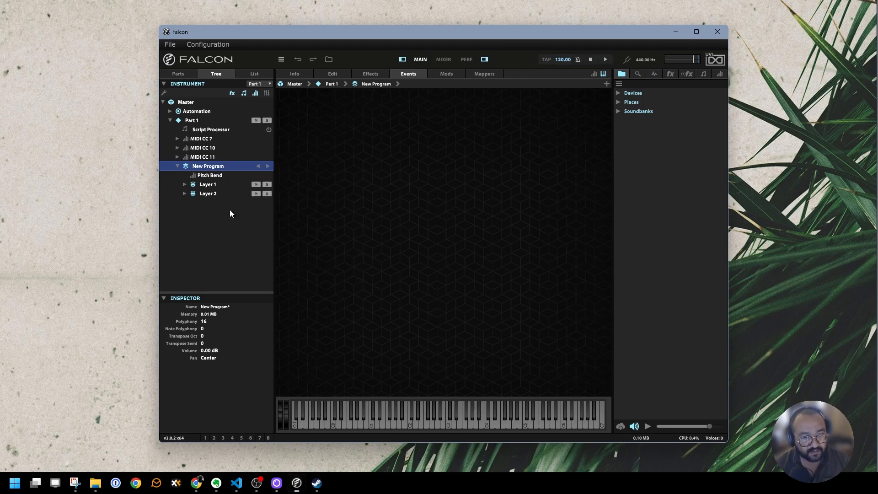
Rename the program's first layer Kick 1 and its second layer Kick 2.
{"action": "left_click", "coordinate": [213, 186]}
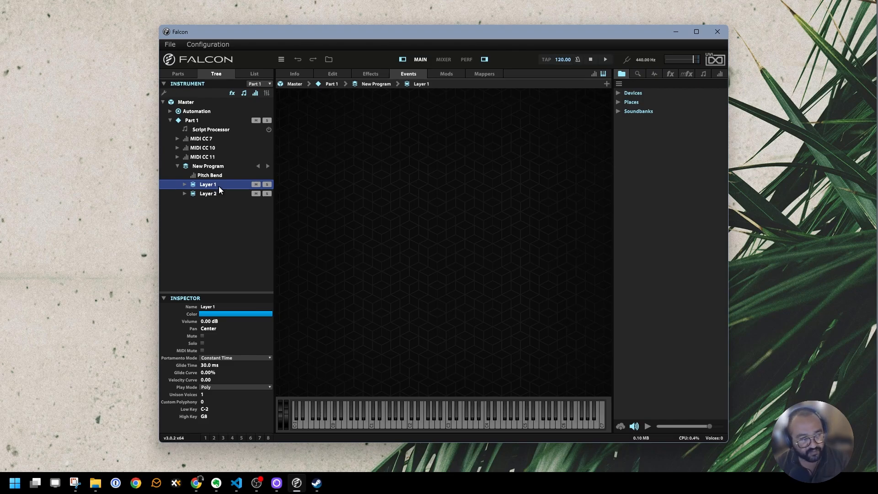
{"action": "double_click", "coordinate": [211, 307]}
{"action": "type", "text": "Ki"}
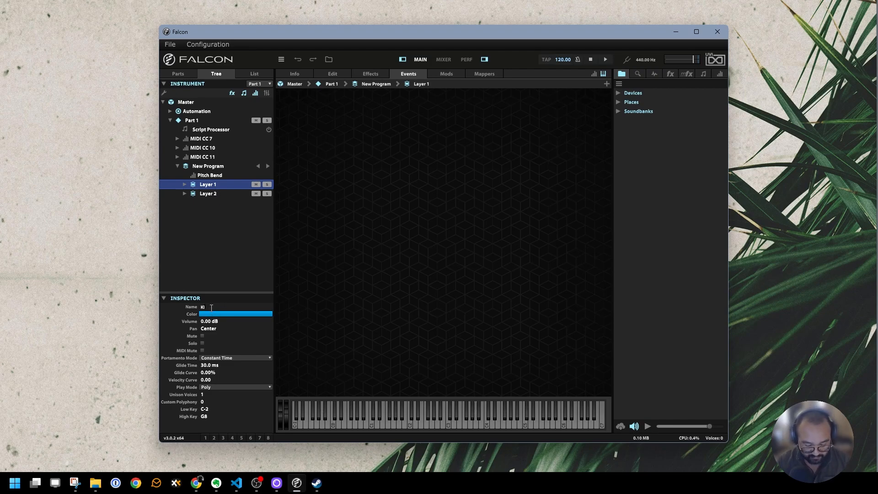
{"action": "type", "text": "ck 1"}
{"action": "key", "text": "Return"}
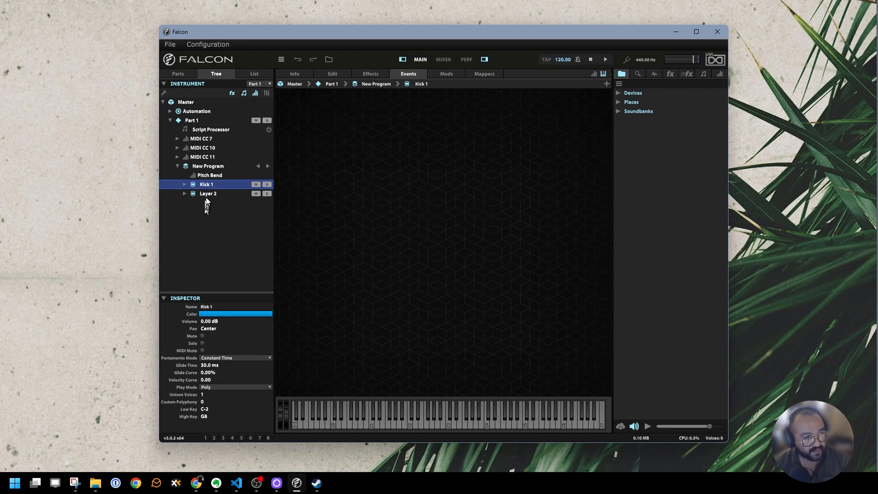
{"action": "left_click", "coordinate": [208, 193]}
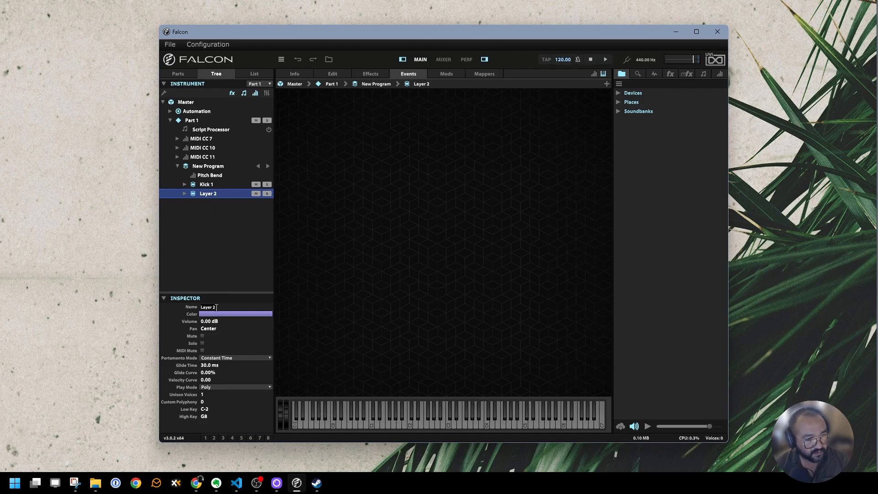
{"action": "type", "text": "Kick 2"}
{"action": "key", "text": "Return"}
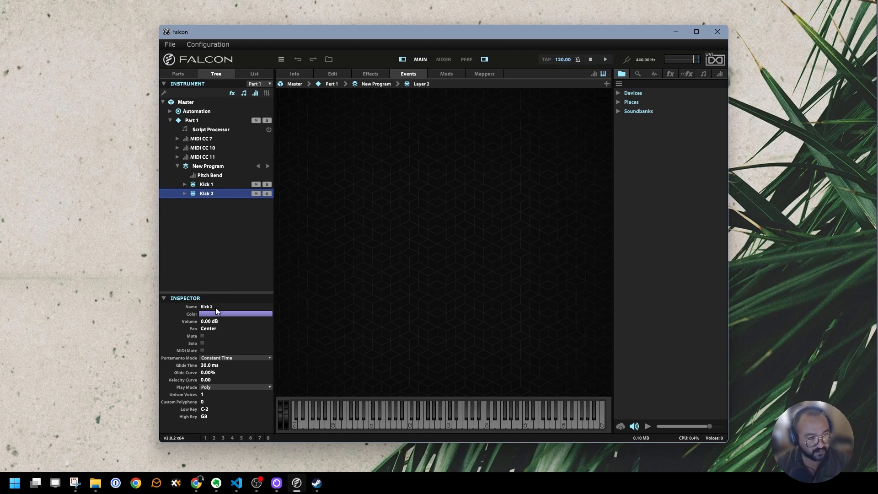
Add one keygroup to the Kick 1 layer and one to the Kick 2 layer.
{"action": "left_click_drag", "start_coordinate": [191, 194], "coordinate": [191, 201]}
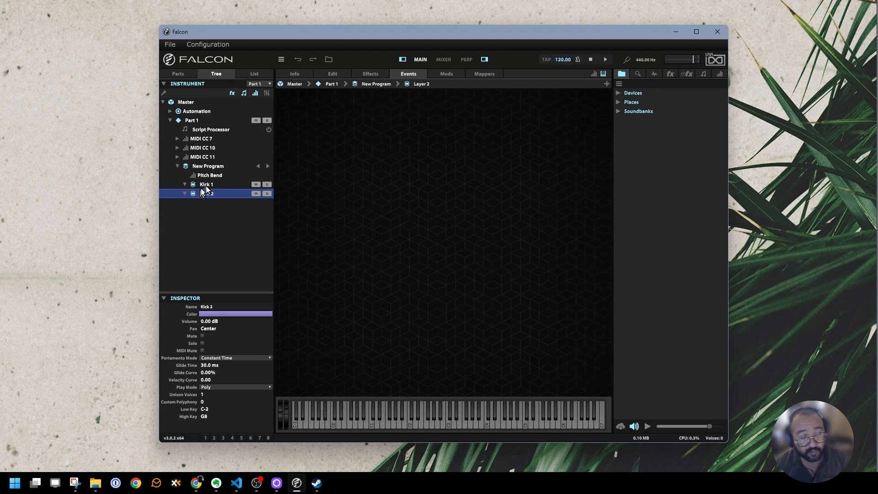
{"action": "left_click", "coordinate": [206, 185]}
{"action": "right_click", "coordinate": [207, 185]}
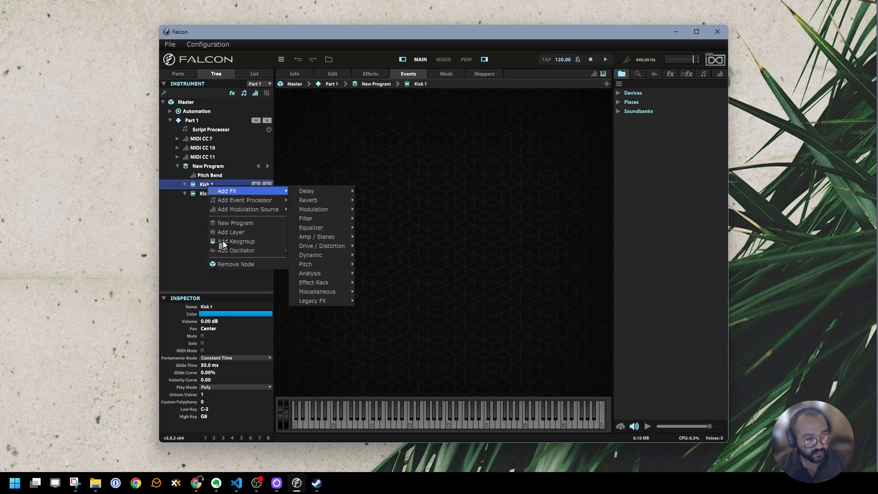
{"action": "left_click", "coordinate": [226, 240]}
{"action": "left_click", "coordinate": [212, 204]}
{"action": "right_click", "coordinate": [211, 204]}
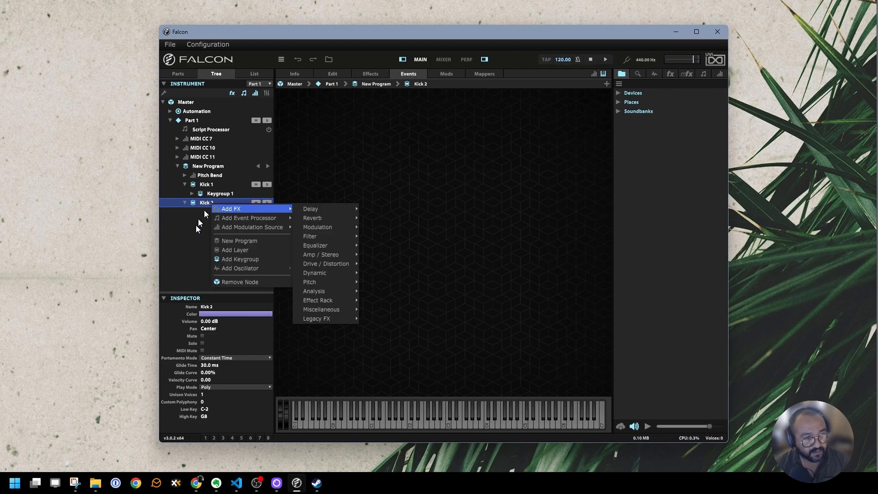
{"action": "left_click", "coordinate": [240, 259]}
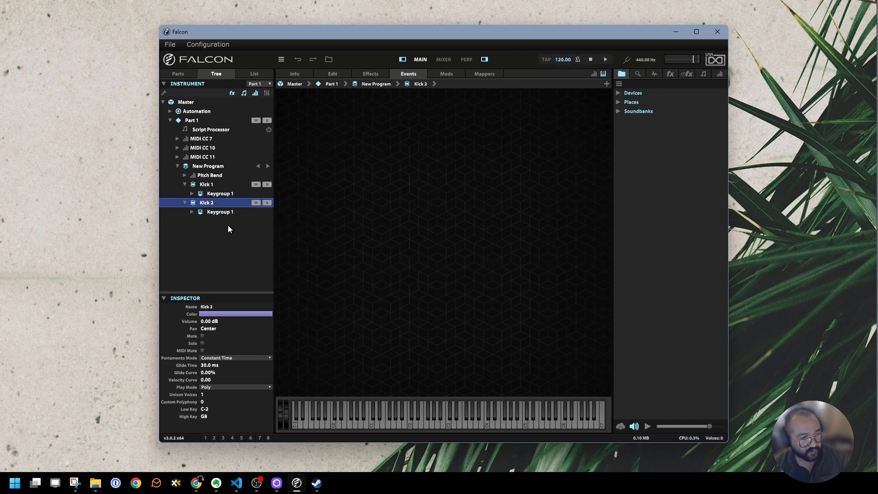
Replace the Analog oscillator in Kick 1's keygroup with the Drum synthesis oscillator.
{"action": "left_click", "coordinate": [221, 194]}
{"action": "left_click", "coordinate": [192, 193]}
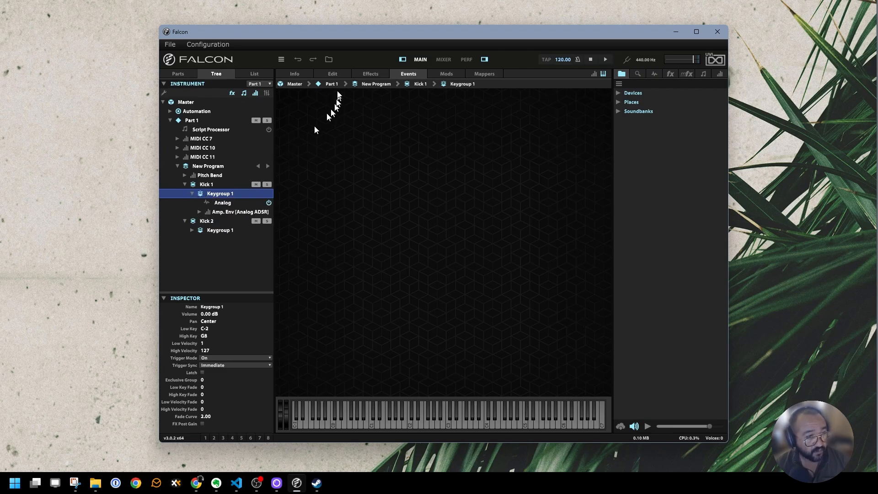
{"action": "left_click", "coordinate": [332, 73]}
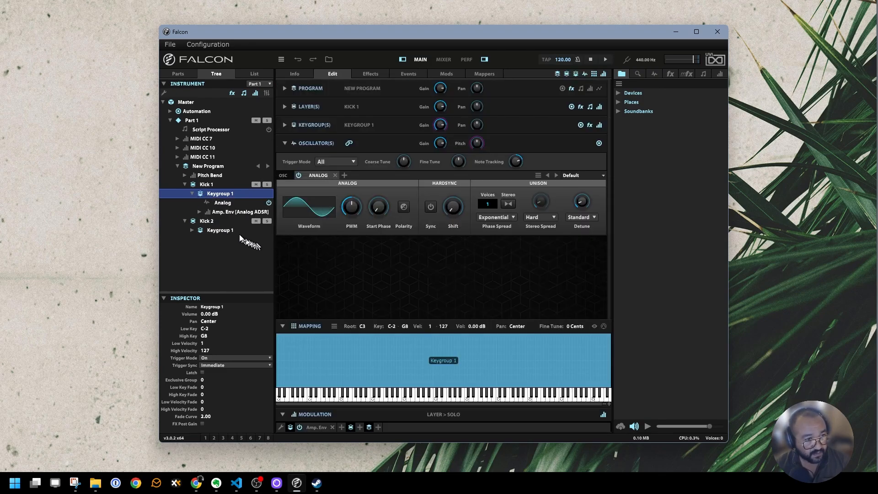
{"action": "left_click", "coordinate": [312, 176]}
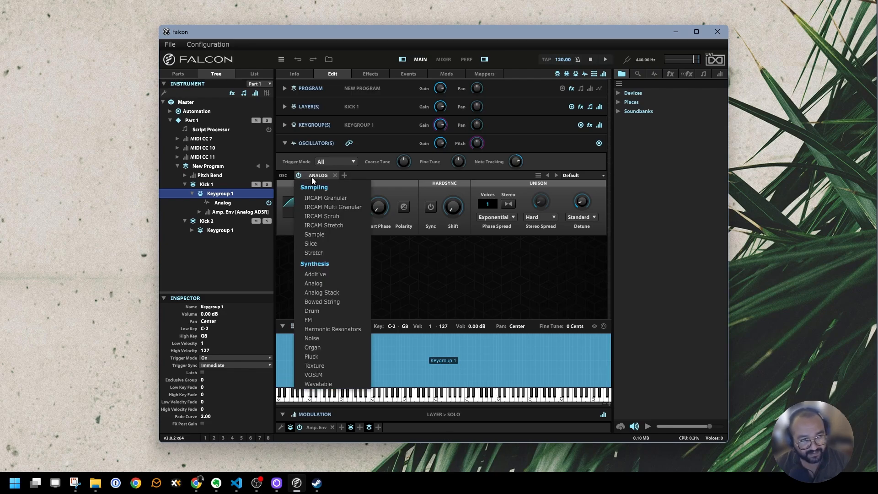
{"action": "left_click", "coordinate": [321, 314]}
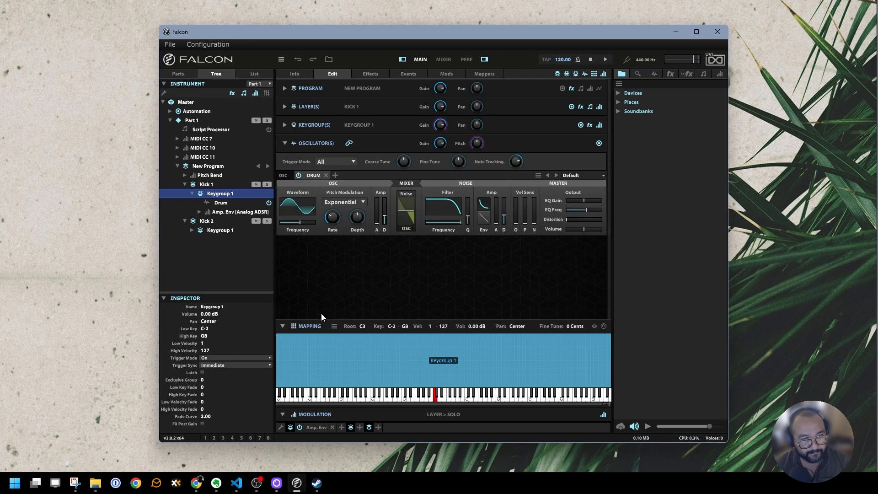
Replace the Analog oscillator in Kick 2's keygroup with the Drum synthesis oscillator.
{"action": "left_click", "coordinate": [191, 230]}
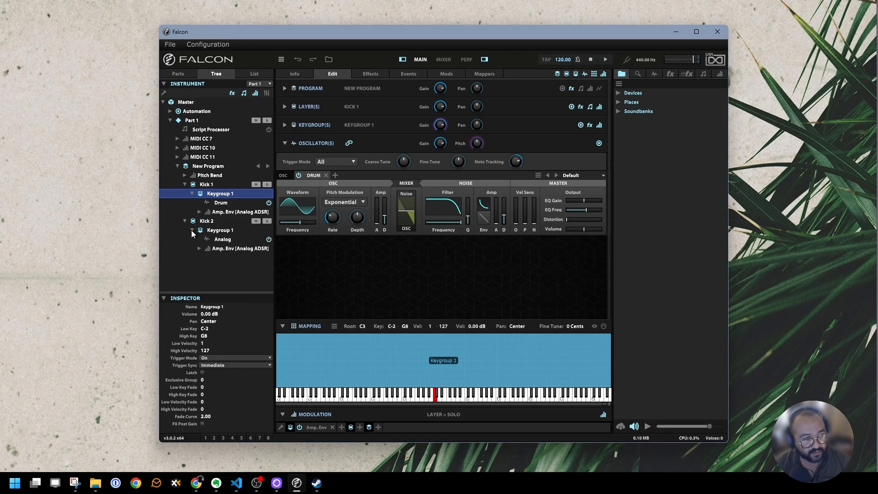
{"action": "left_click", "coordinate": [222, 231]}
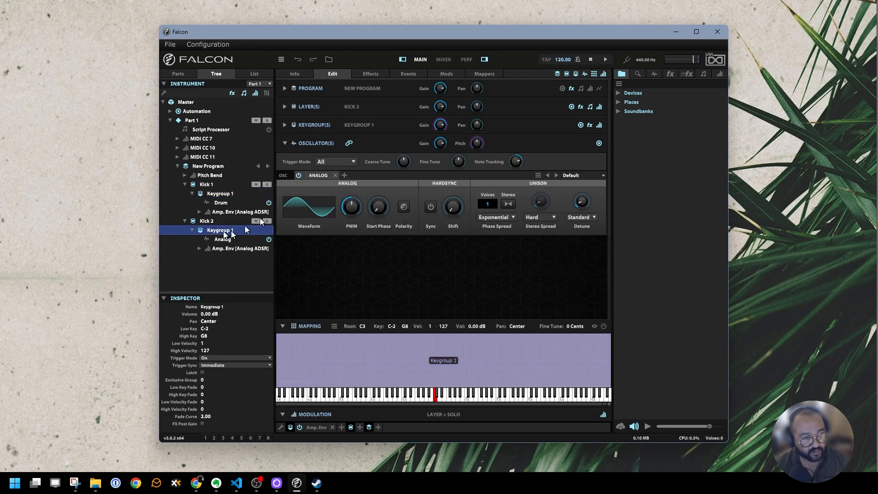
{"action": "left_click", "coordinate": [314, 176]}
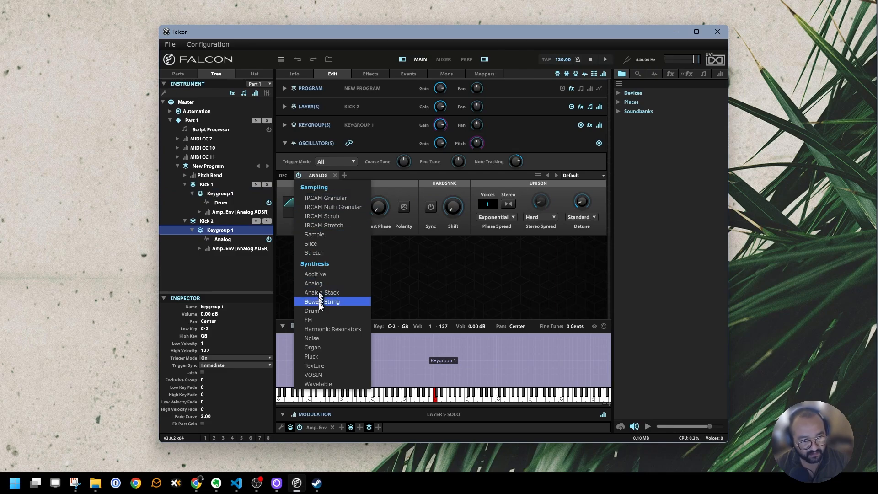
{"action": "left_click", "coordinate": [318, 309]}
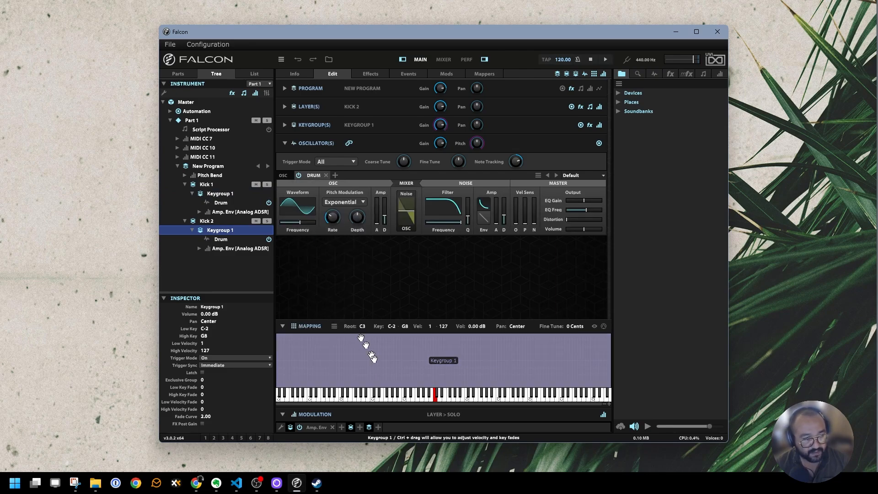
Audition a few keys and restrict the key range of Kick 2's keygroup to the single note C2.
{"action": "left_click", "coordinate": [426, 399]}
{"action": "left_click", "coordinate": [444, 399]}
{"action": "left_click", "coordinate": [413, 397]}
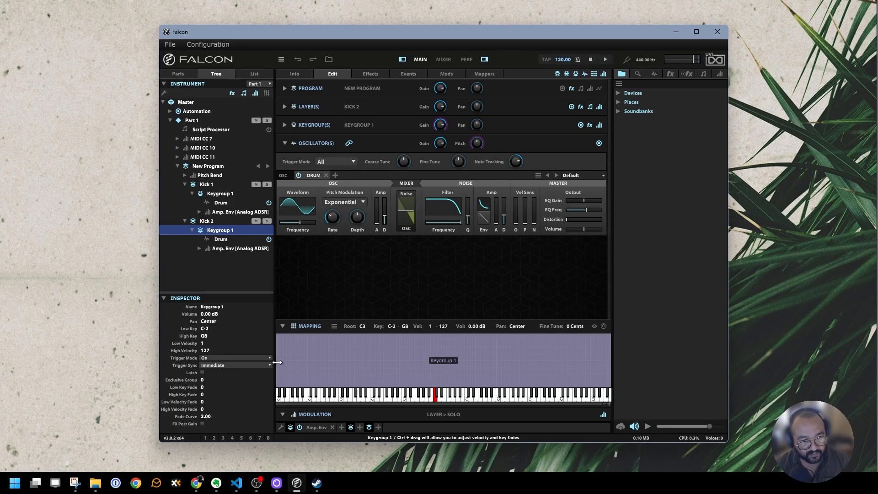
{"action": "left_click_drag", "start_coordinate": [279, 362], "coordinate": [402, 369]}
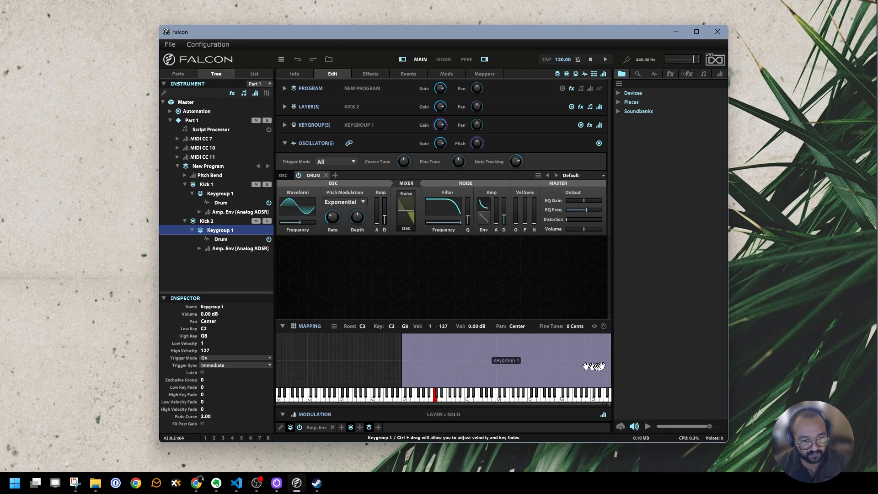
{"action": "left_click_drag", "start_coordinate": [609, 361], "coordinate": [402, 394]}
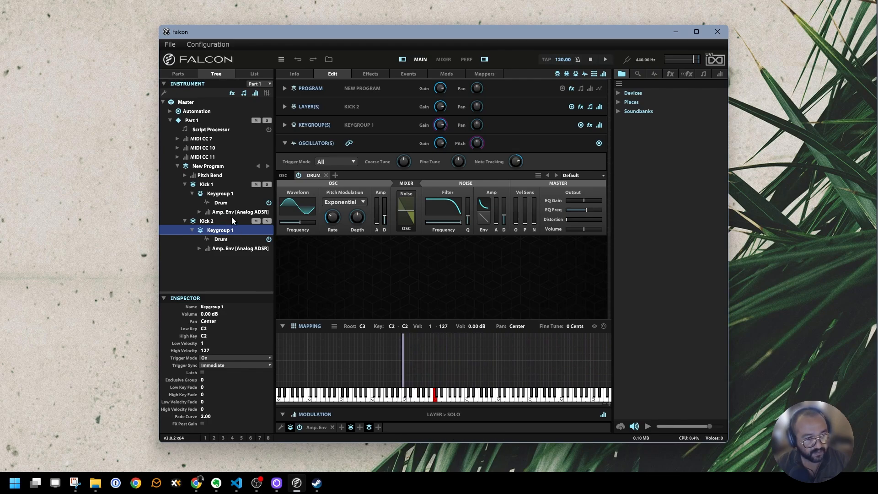
Restrict the key range of Kick 1's keygroup to the single note C2.
{"action": "left_click", "coordinate": [222, 195]}
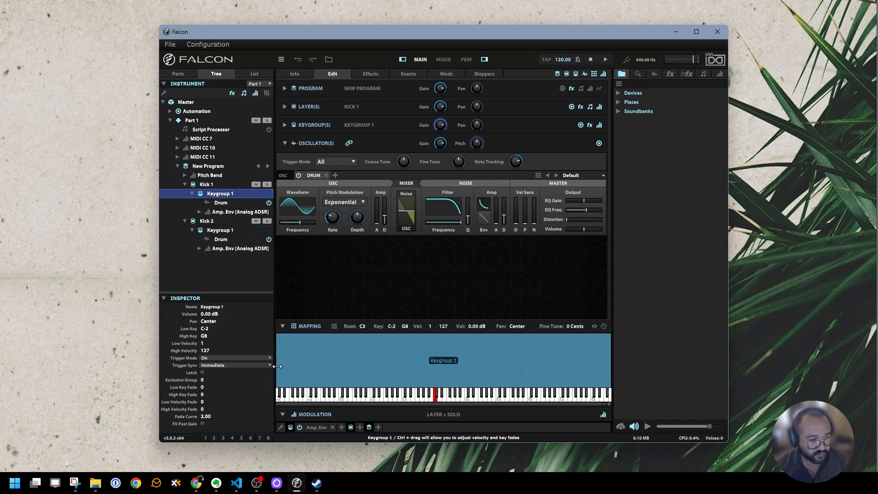
{"action": "left_click_drag", "start_coordinate": [279, 367], "coordinate": [403, 402]}
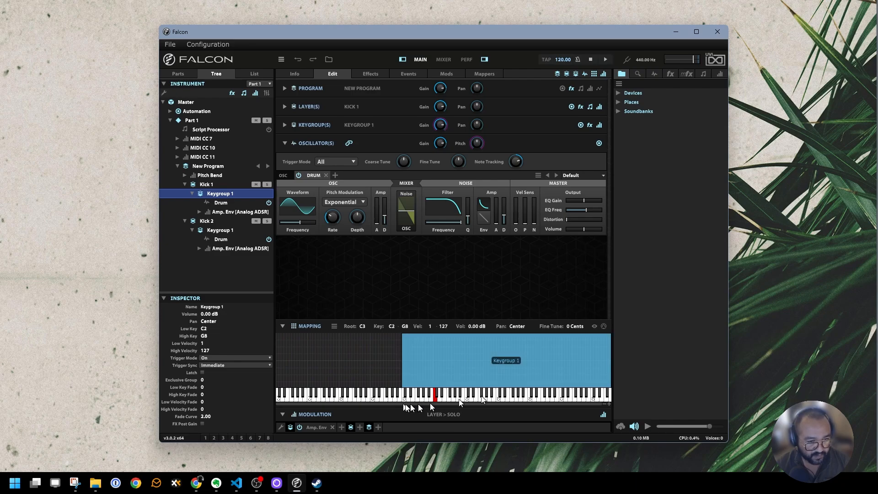
{"action": "left_click_drag", "start_coordinate": [610, 379], "coordinate": [405, 403]}
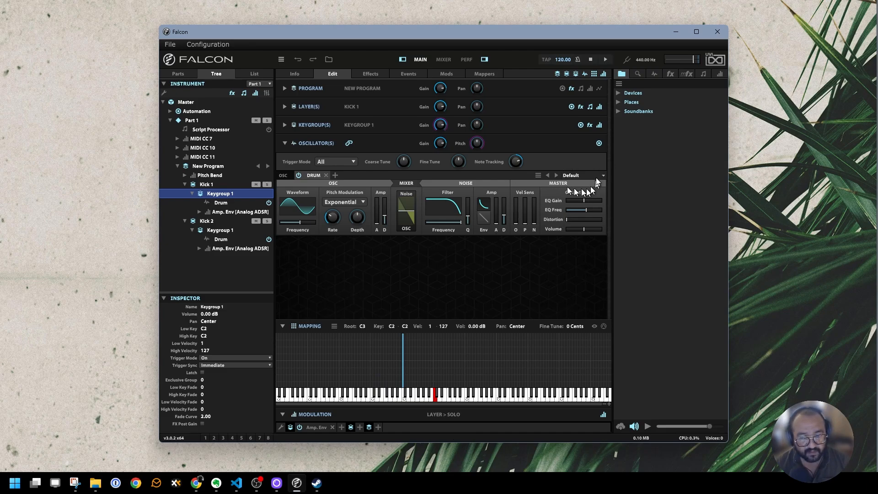
Load the BD Snap preset from the BD category into Kick 1's Drum oscillator.
{"action": "left_click", "coordinate": [580, 177]}
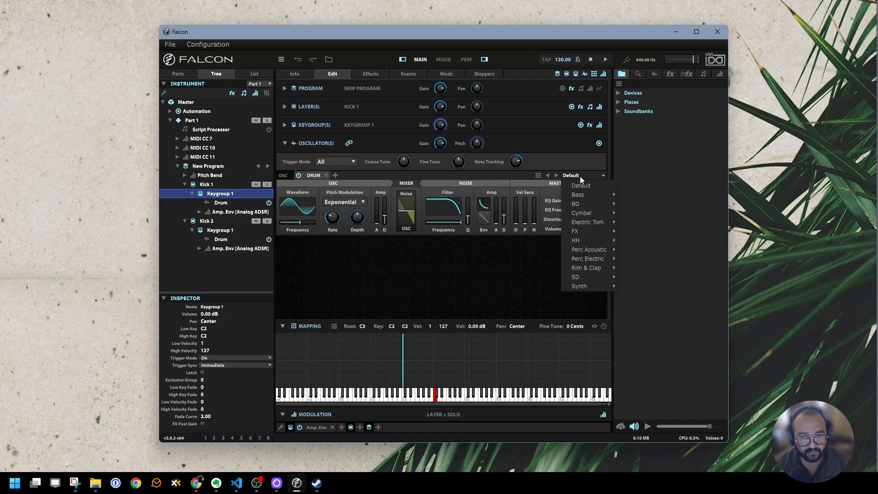
{"action": "mouse_move", "coordinate": [589, 206]}
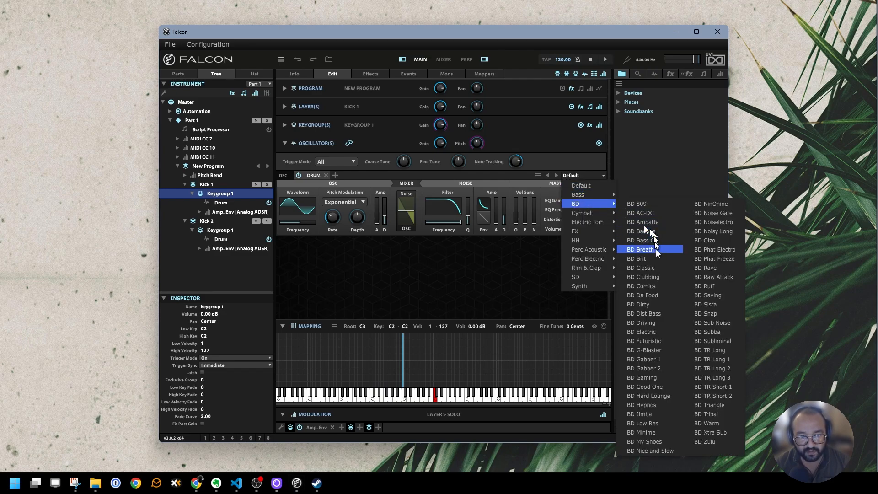
{"action": "left_click", "coordinate": [699, 313]}
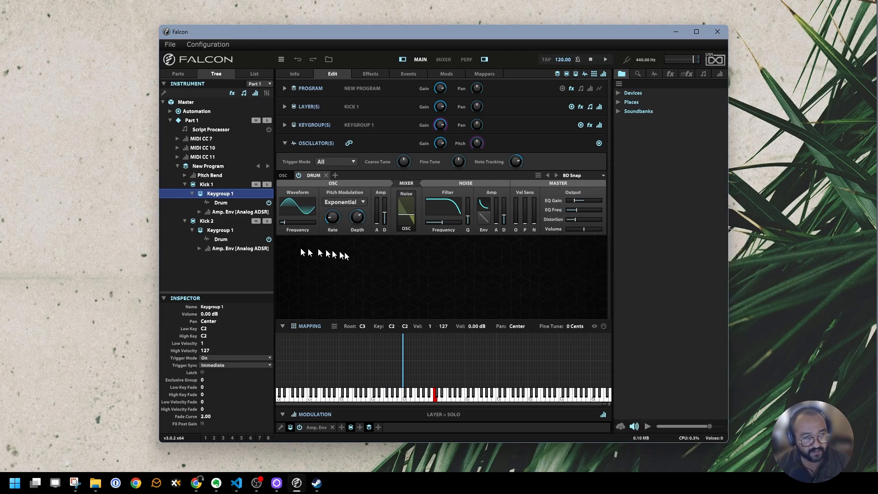
Load the BD Electric preset into Kick 2's Drum oscillator and audition the layered kicks on C2.
{"action": "left_click", "coordinate": [224, 240]}
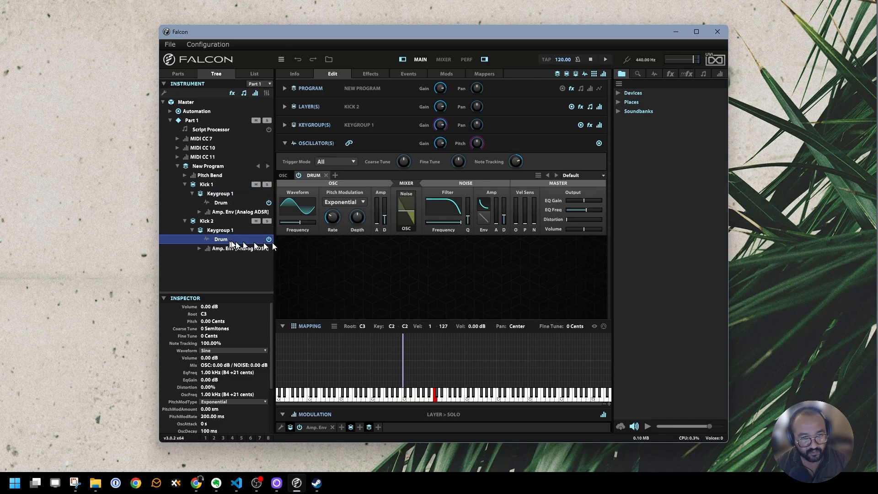
{"action": "left_click", "coordinate": [584, 175]}
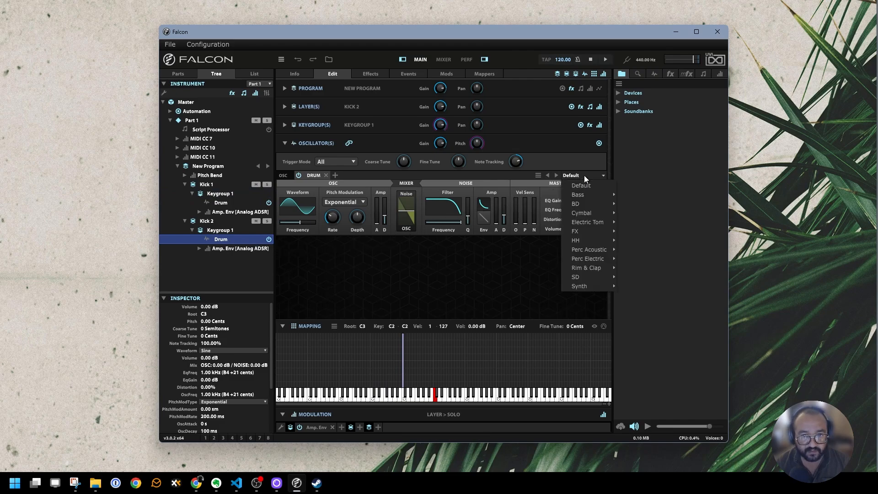
{"action": "mouse_move", "coordinate": [592, 204]}
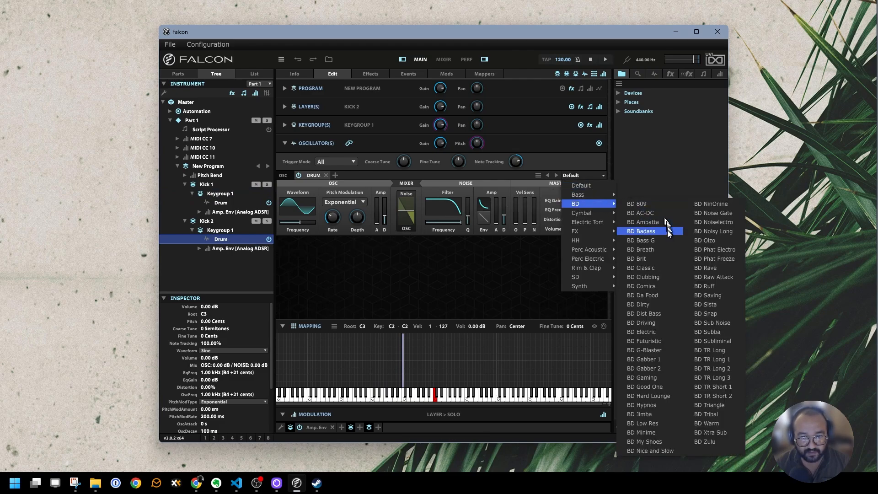
{"action": "left_click", "coordinate": [645, 333]}
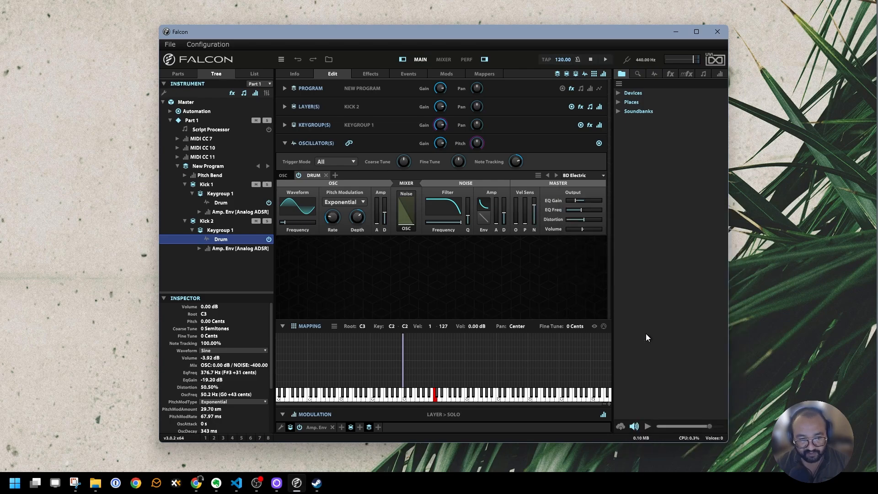
{"action": "left_click", "coordinate": [404, 400]}
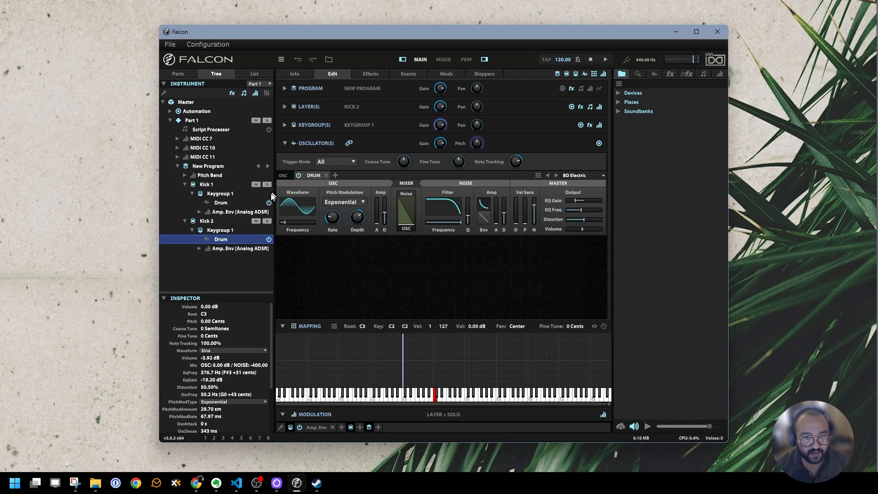
Load the BD Noiselectro preset from the BD category into Kick 1's Drum oscillator and audition the layered kicks on C2.
{"action": "left_click", "coordinate": [232, 201]}
{"action": "left_click", "coordinate": [591, 174]}
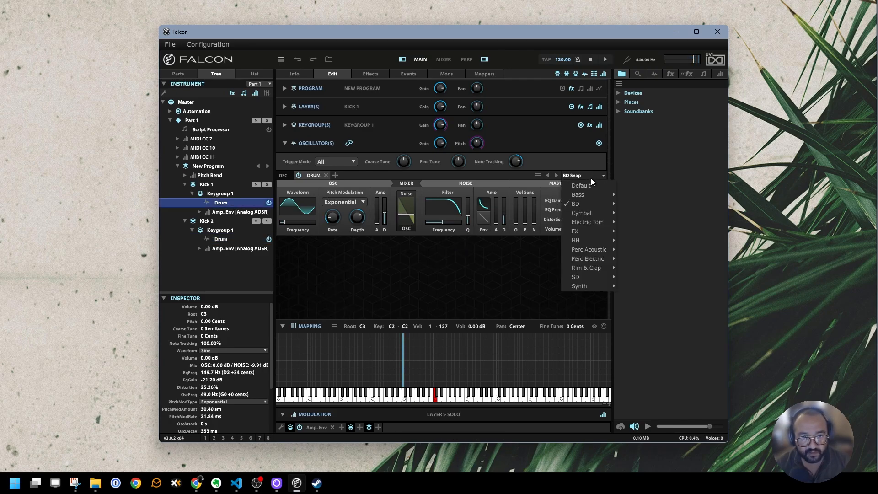
{"action": "mouse_move", "coordinate": [591, 208]}
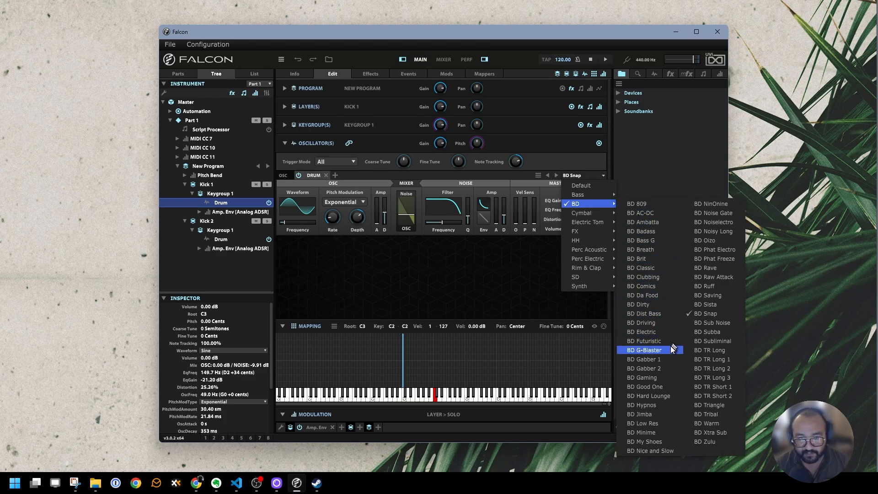
{"action": "left_click", "coordinate": [712, 223]}
{"action": "left_click", "coordinate": [403, 399]}
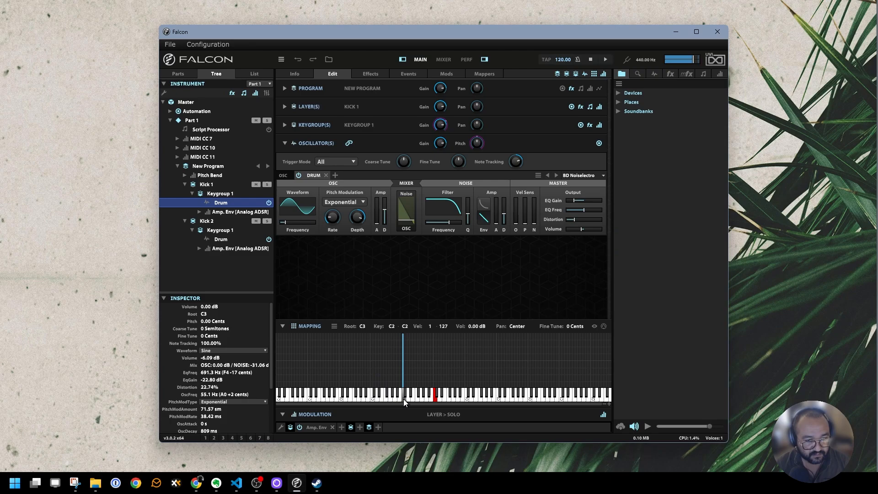
Solo Kick 1 and Kick 2 in turn to audition each on C2, and play both layers together without solo.
{"action": "left_click", "coordinate": [267, 185]}
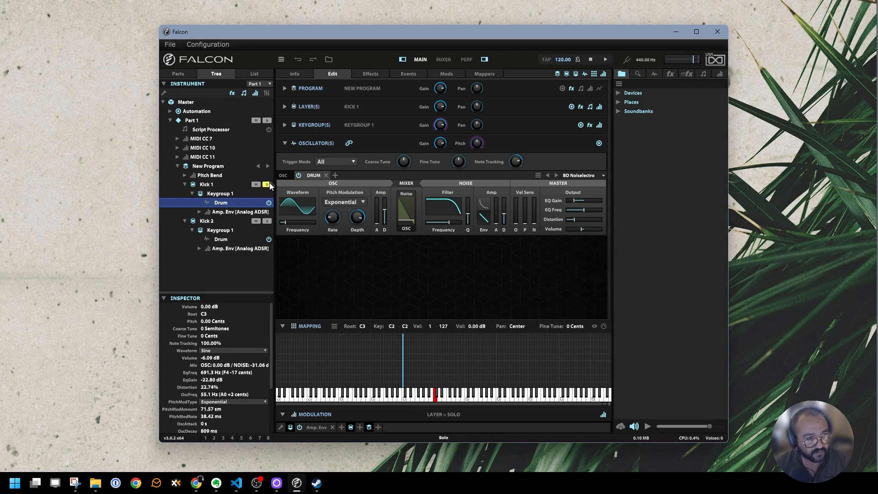
{"action": "left_click", "coordinate": [404, 398]}
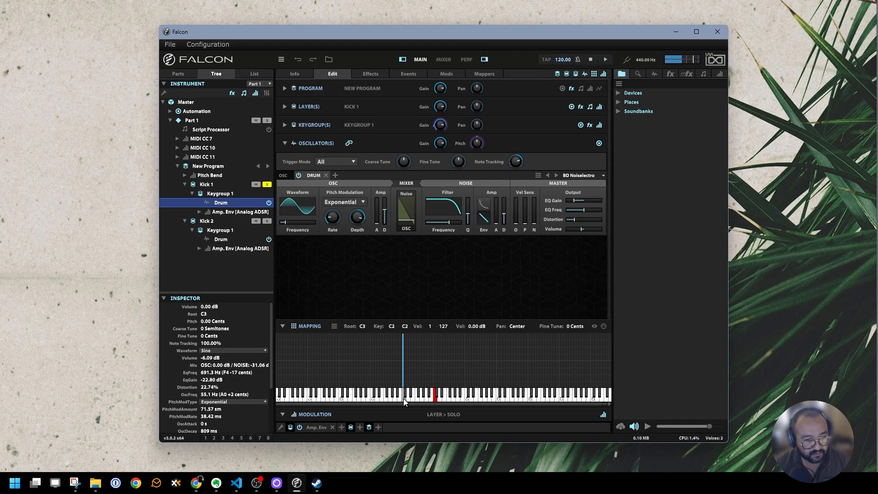
{"action": "left_click", "coordinate": [267, 184]}
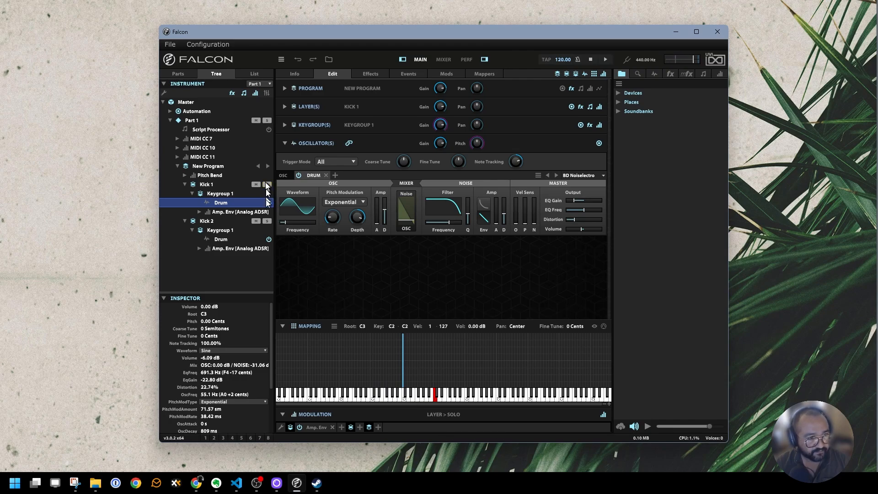
{"action": "left_click", "coordinate": [267, 221]}
{"action": "left_click", "coordinate": [404, 399]}
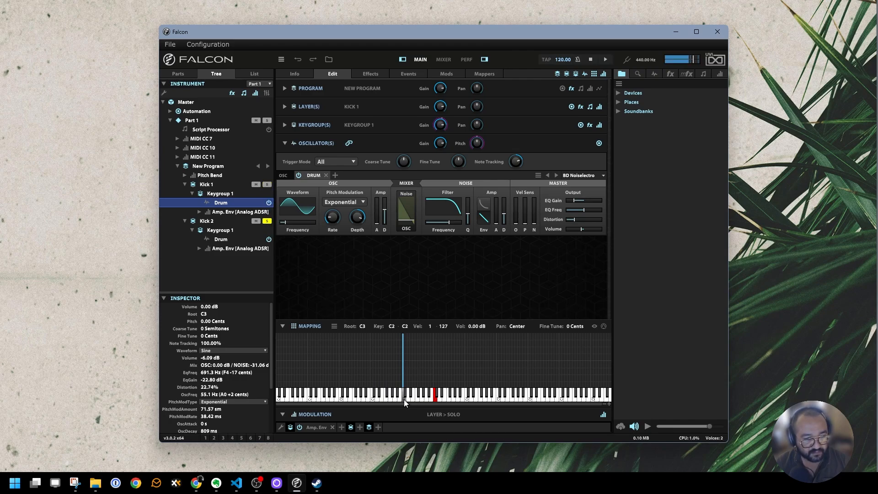
{"action": "left_click", "coordinate": [267, 222]}
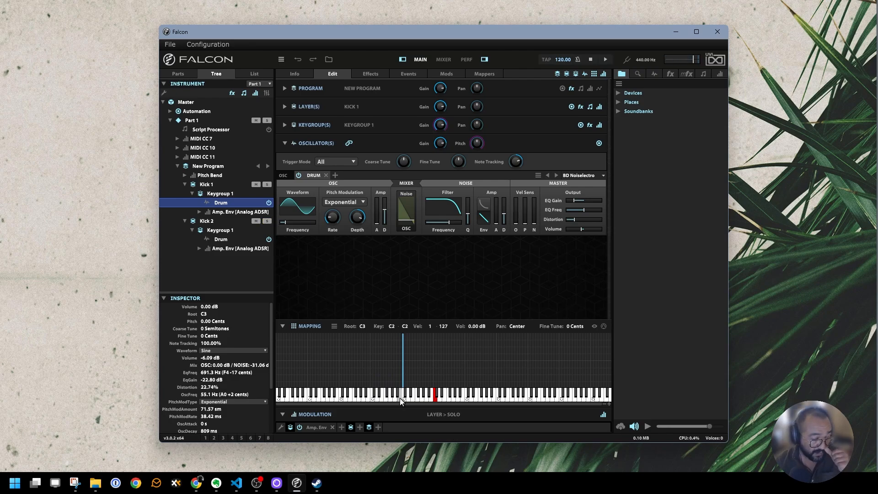
{"action": "left_click", "coordinate": [404, 399]}
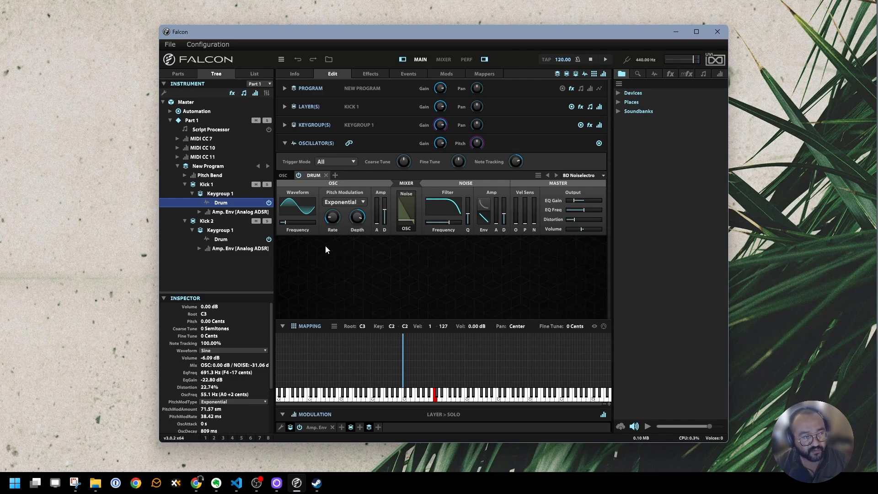
Open the Layer Rules editor from the mapped keygroup and add a root rule containing one sub-rule.
{"action": "right_click", "coordinate": [402, 359]}
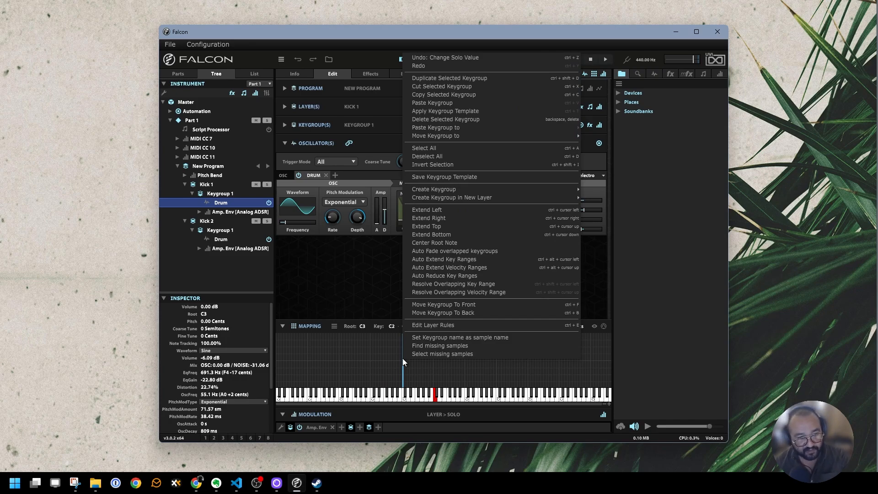
{"action": "left_click", "coordinate": [437, 325]}
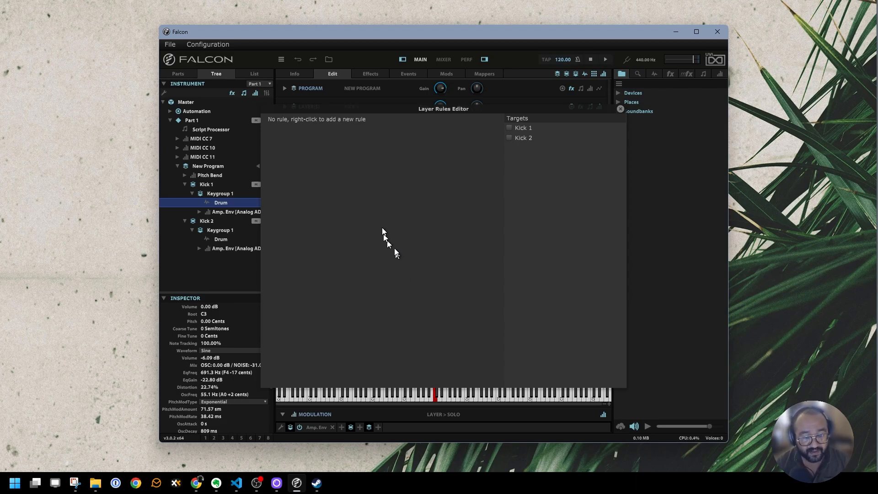
{"action": "right_click", "coordinate": [322, 119]}
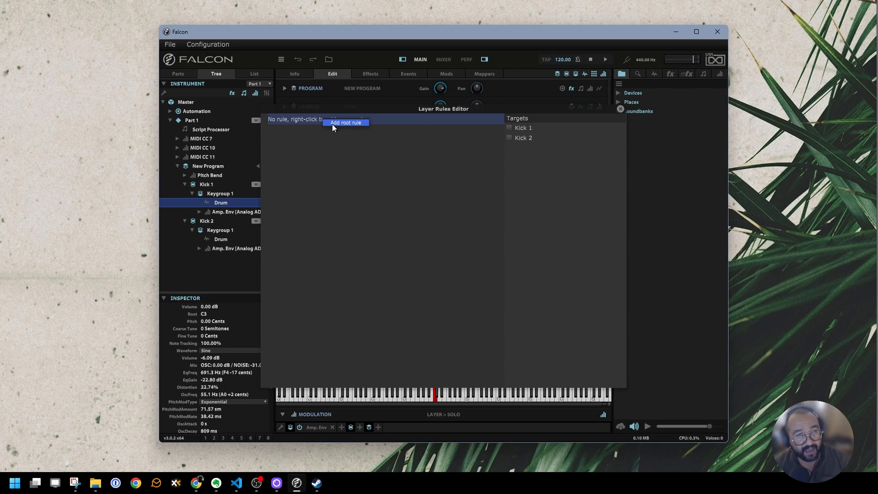
{"action": "left_click", "coordinate": [332, 125]}
{"action": "left_click", "coordinate": [315, 125]}
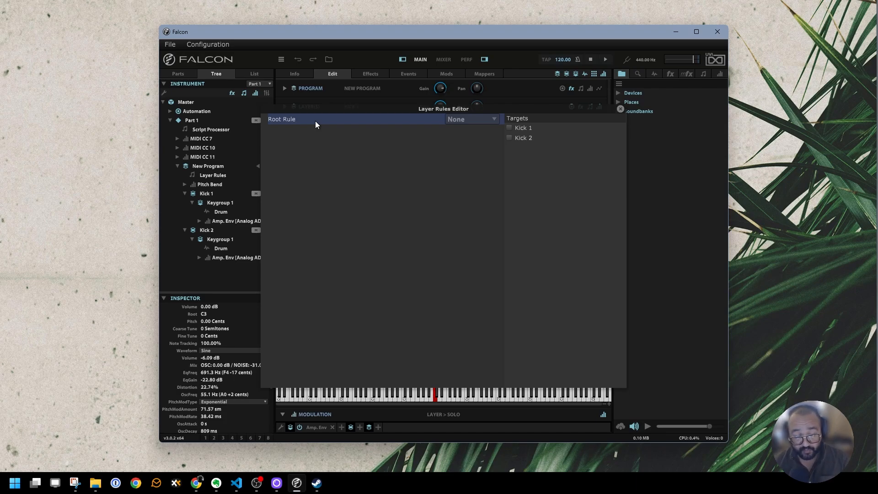
{"action": "right_click", "coordinate": [315, 121]}
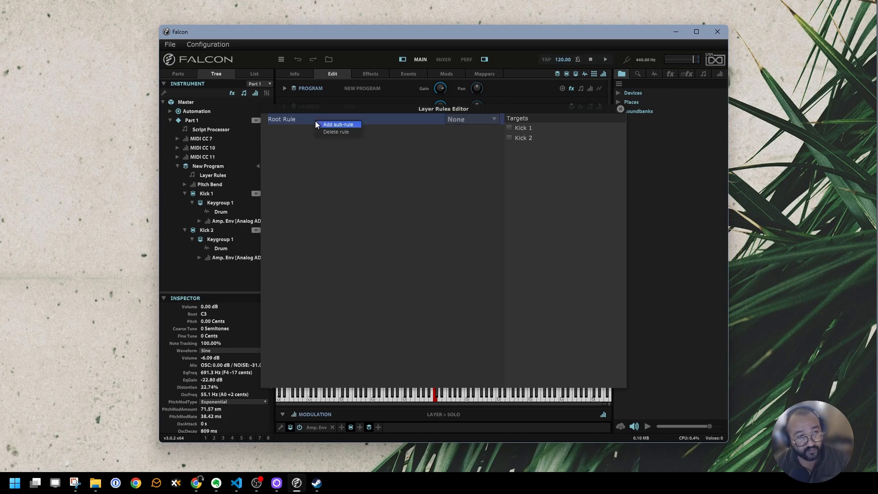
{"action": "left_click", "coordinate": [351, 126]}
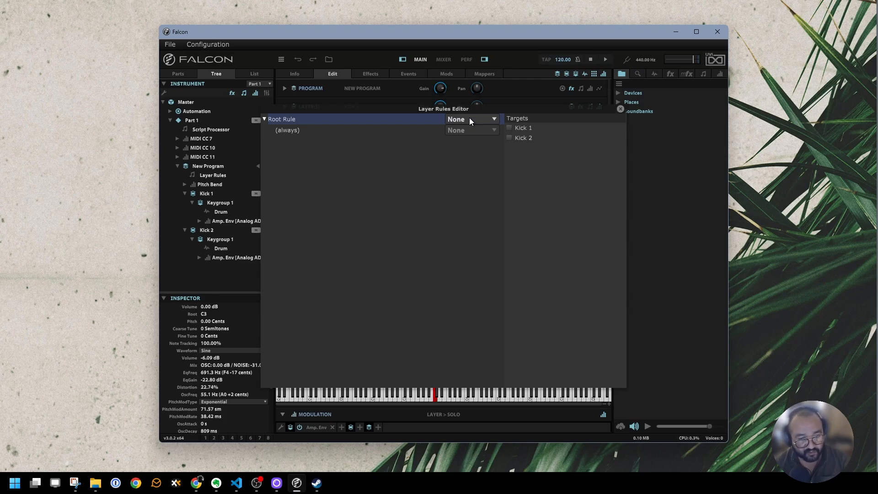
Add a nested sub-rule under the root rule's child rule and set that child rule's type to Random Cycle.
{"action": "left_click", "coordinate": [315, 130]}
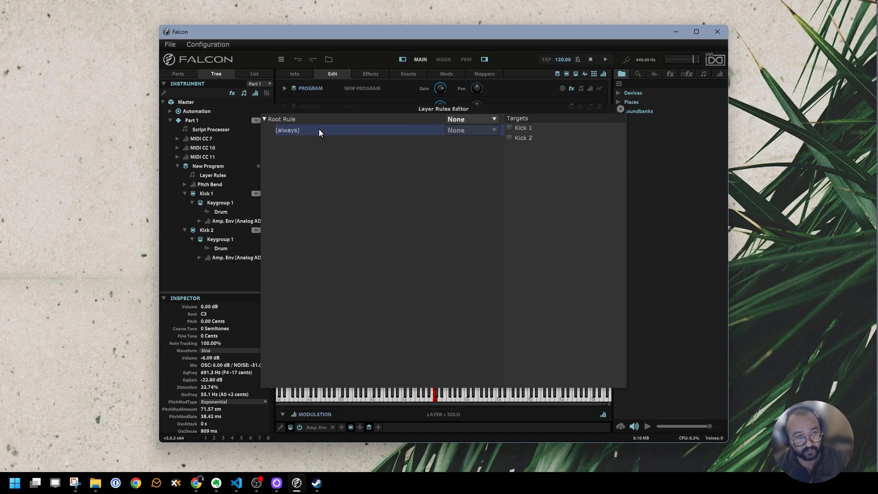
{"action": "right_click", "coordinate": [319, 129]}
{"action": "left_click", "coordinate": [329, 132]}
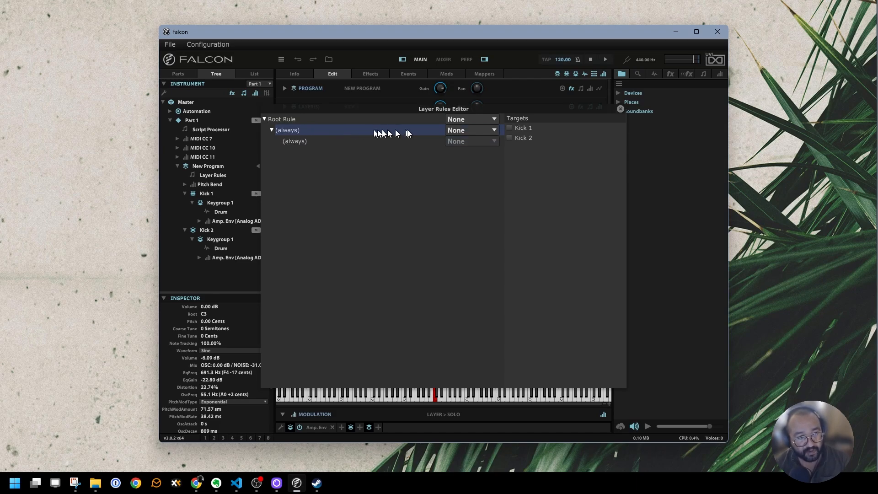
{"action": "left_click", "coordinate": [487, 130]}
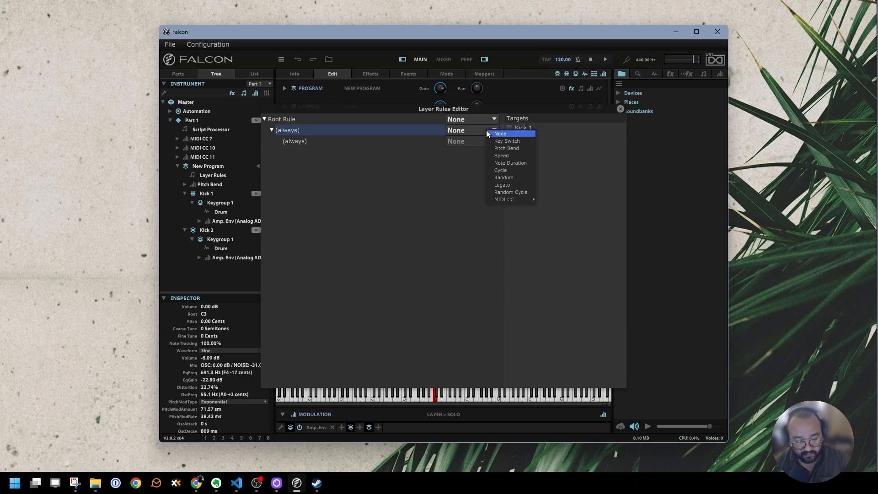
{"action": "left_click", "coordinate": [503, 192]}
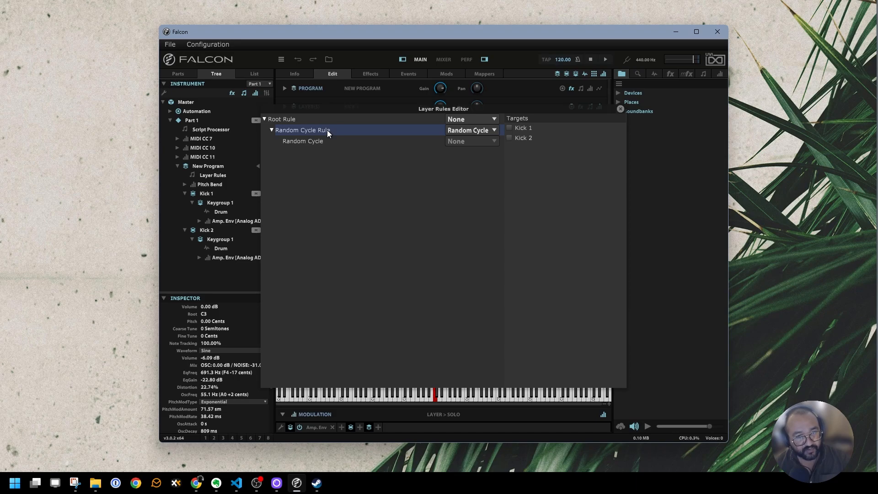
{"action": "left_click", "coordinate": [321, 141]}
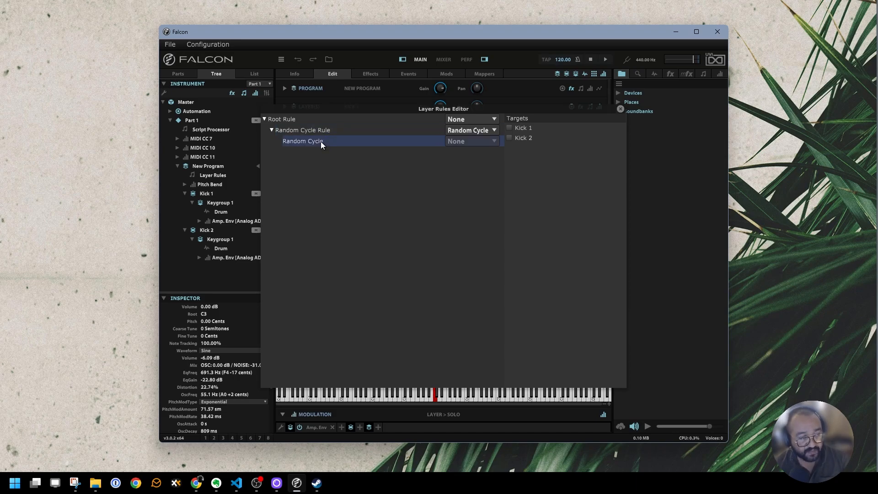
{"action": "left_click", "coordinate": [324, 131]}
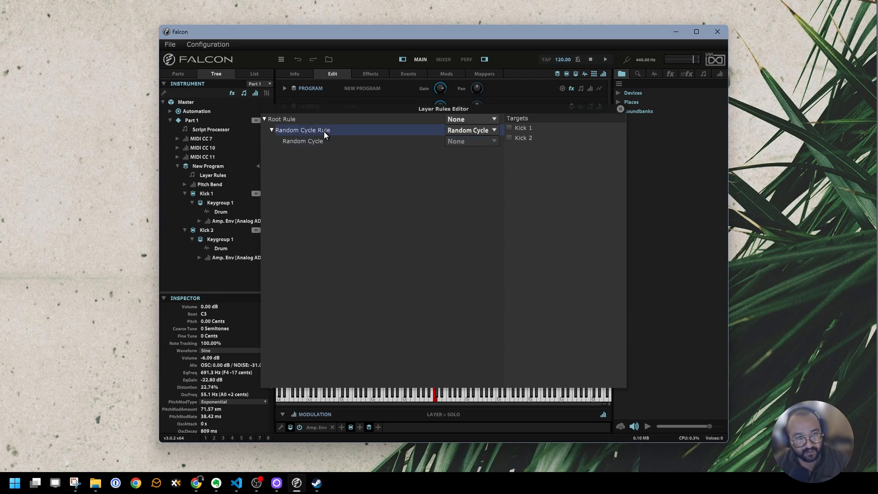
{"action": "left_click", "coordinate": [323, 141]}
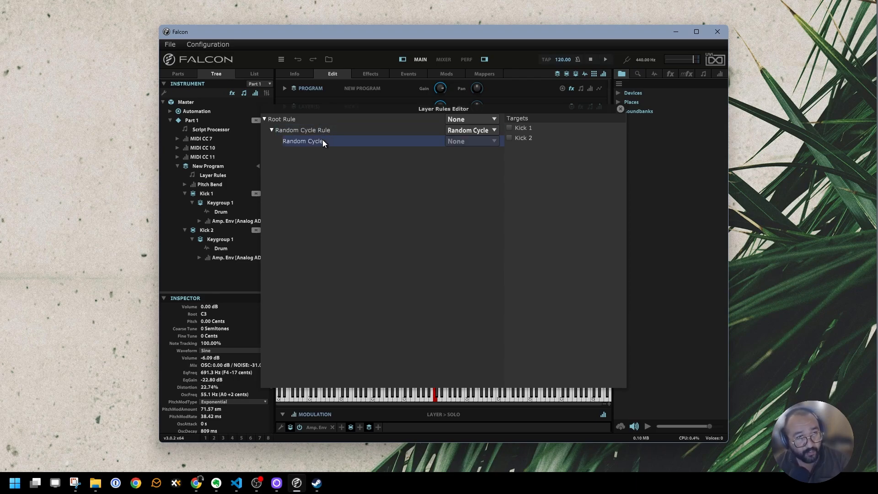
{"action": "left_click", "coordinate": [322, 132]}
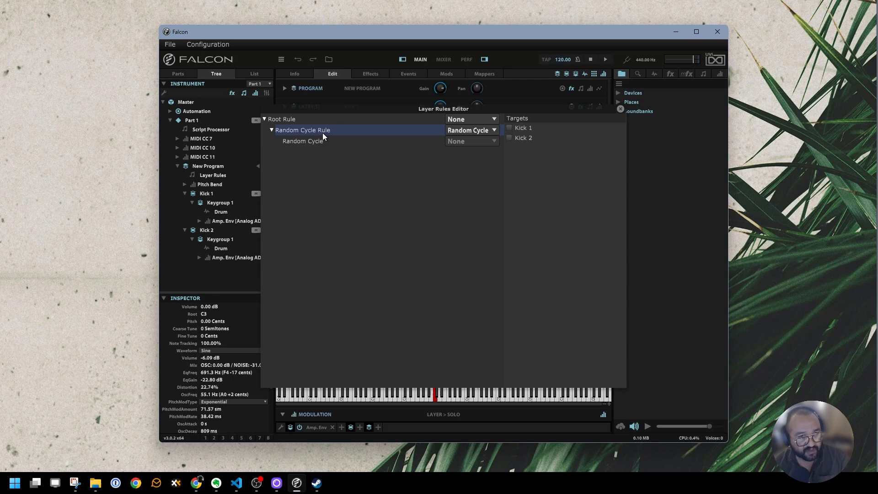
{"action": "left_click", "coordinate": [323, 140]}
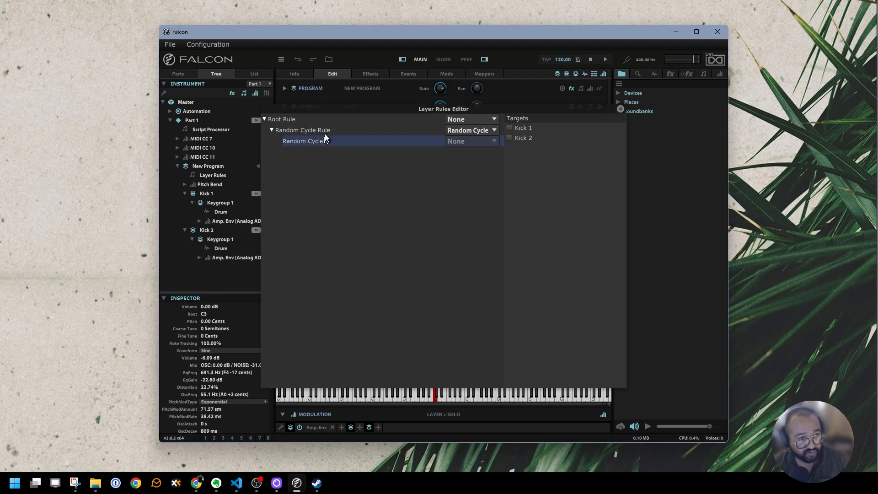
Add a second sub-rule under the Random Cycle Rule.
{"action": "left_click", "coordinate": [323, 132]}
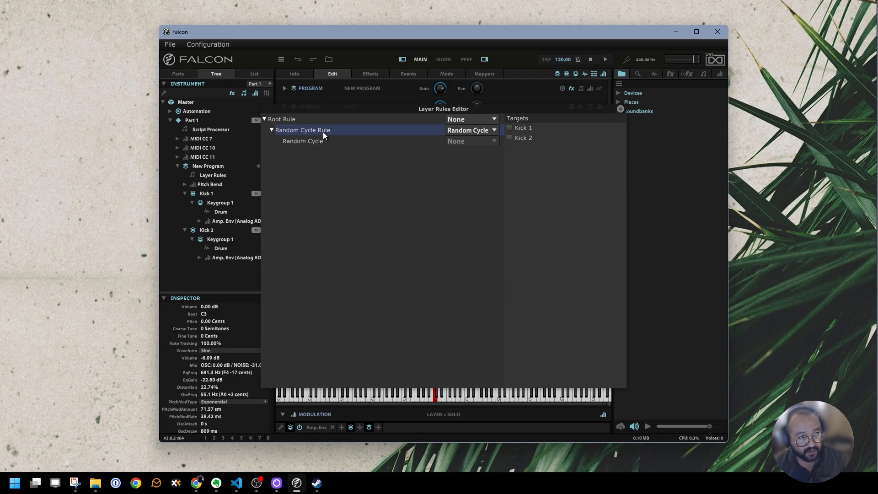
{"action": "right_click", "coordinate": [323, 131]}
{"action": "left_click", "coordinate": [325, 134]}
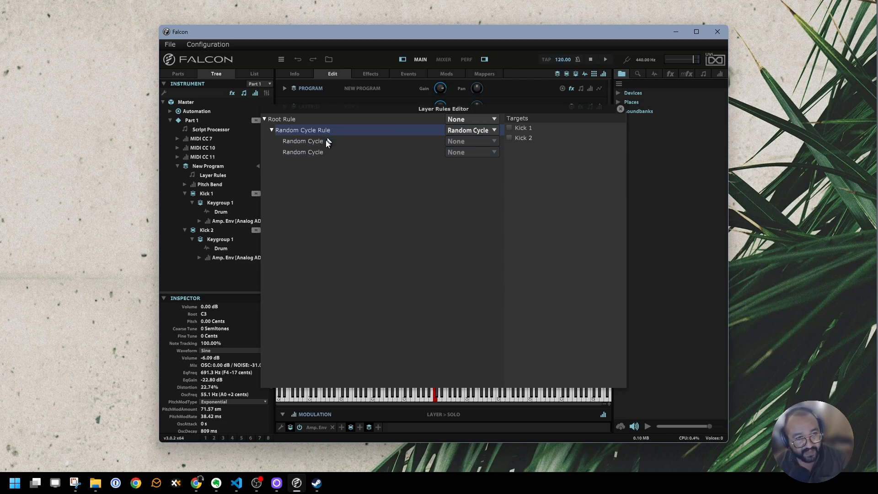
{"action": "left_click", "coordinate": [323, 141]}
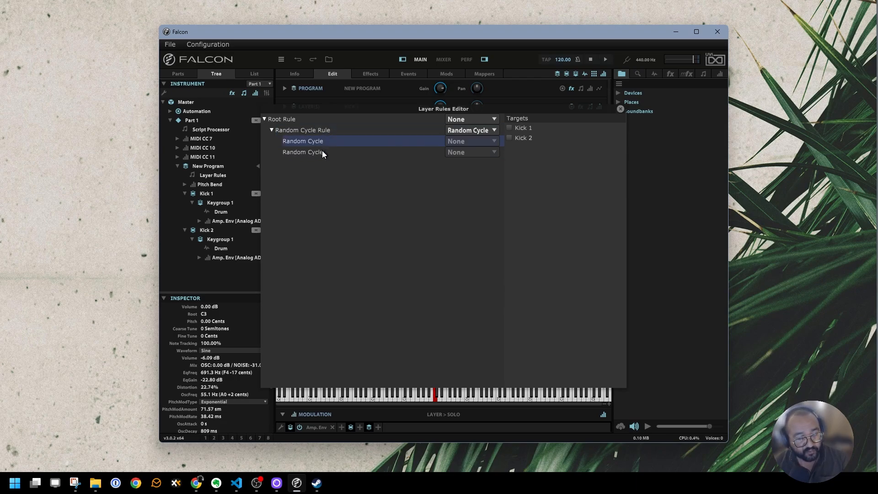
{"action": "left_click", "coordinate": [322, 151]}
{"action": "left_click", "coordinate": [319, 145]}
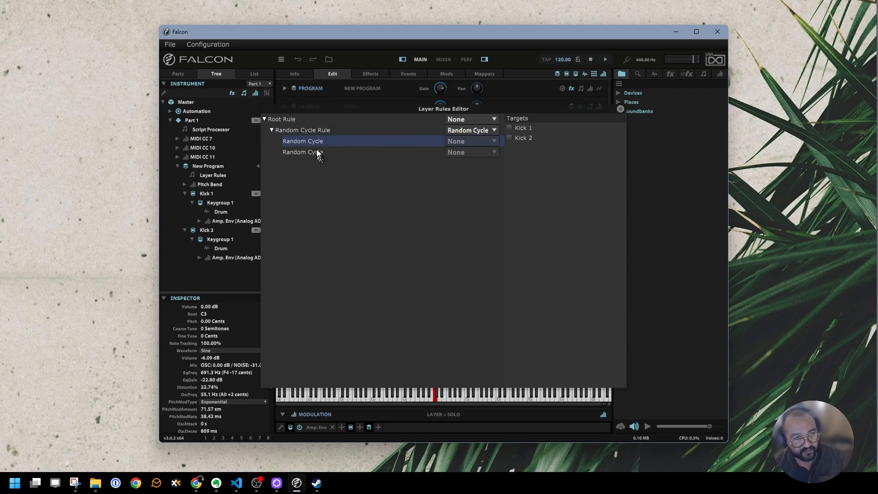
{"action": "left_click", "coordinate": [317, 150]}
{"action": "left_click", "coordinate": [319, 143]}
{"action": "left_click", "coordinate": [318, 153]}
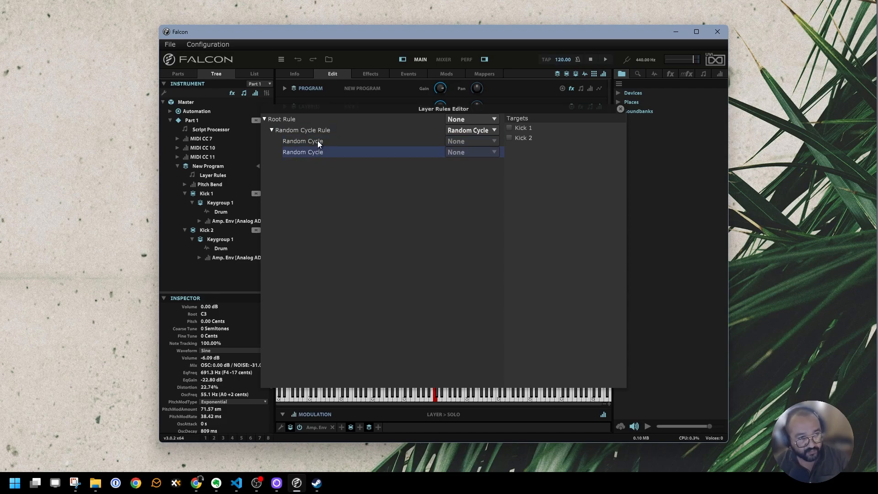
{"action": "left_click", "coordinate": [318, 131]}
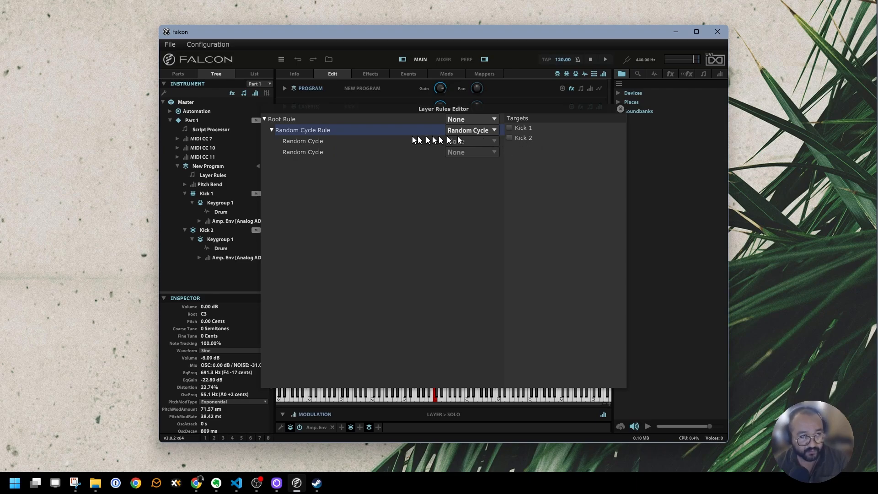
Assign Kick 1 as the target of the first Random Cycle sub-rule and Kick 2 as the target of the second, and review both assignments.
{"action": "left_click", "coordinate": [314, 141]}
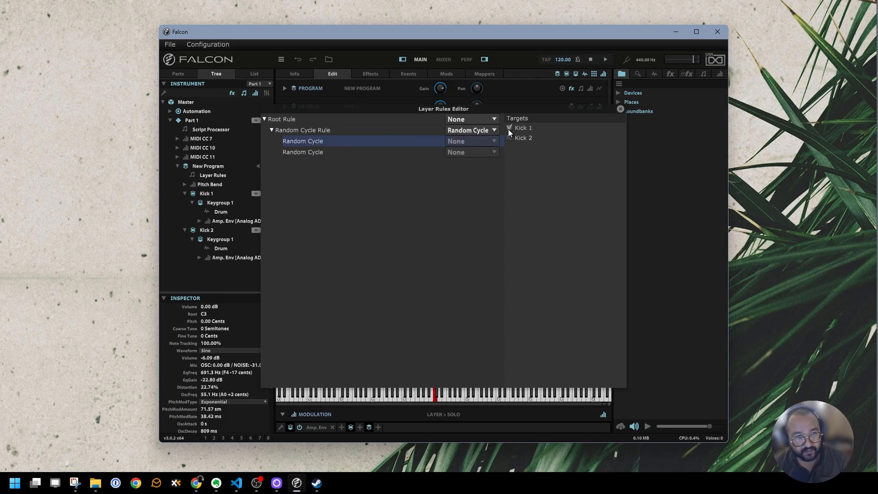
{"action": "left_click", "coordinate": [347, 152]}
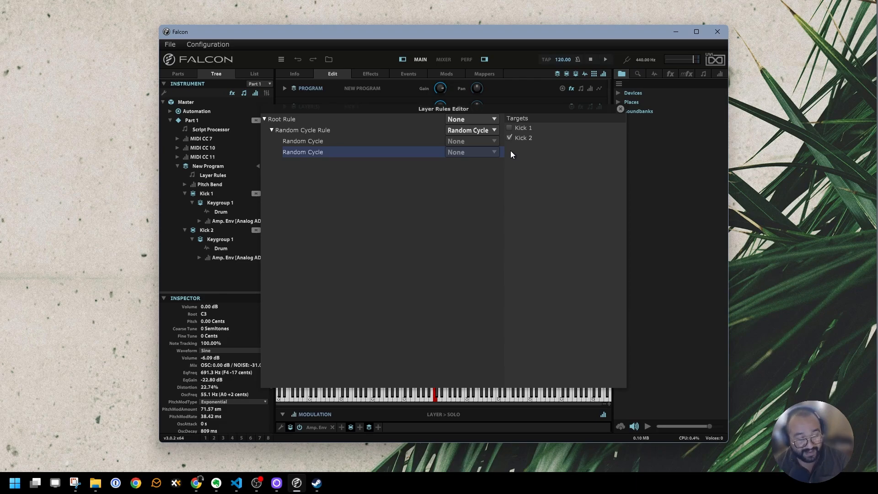
{"action": "left_click", "coordinate": [311, 131]}
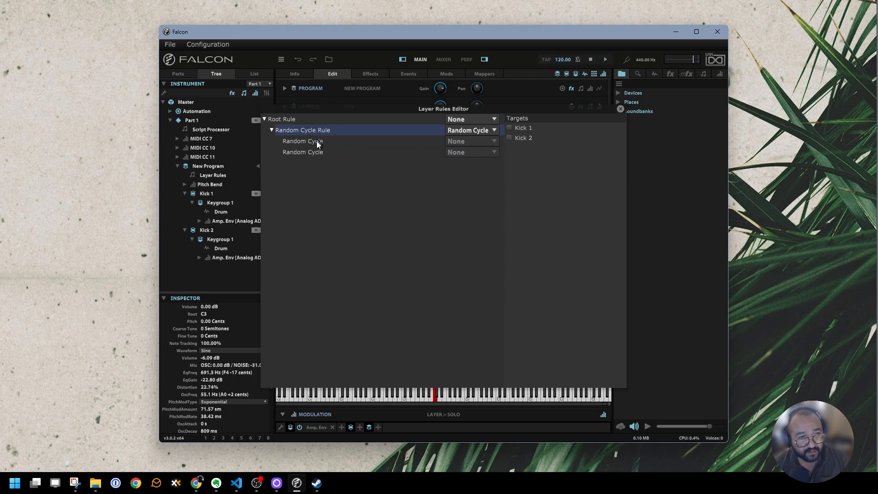
{"action": "left_click", "coordinate": [316, 141]}
{"action": "left_click", "coordinate": [316, 152]}
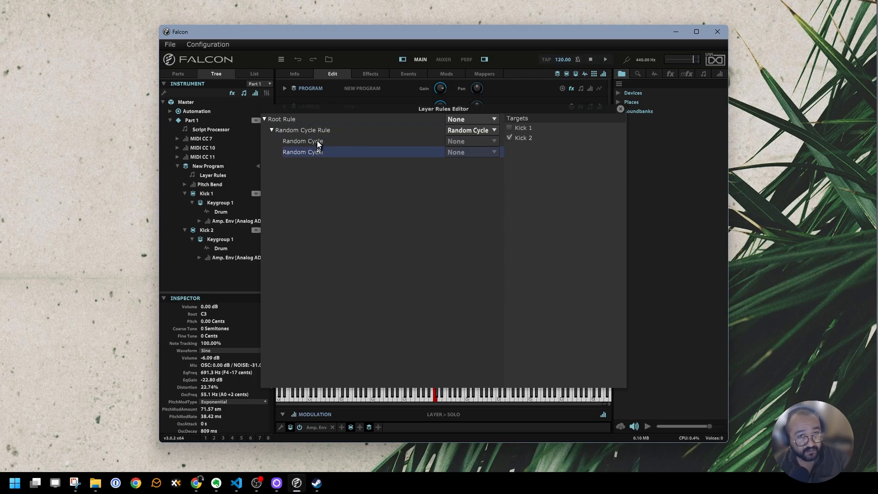
{"action": "left_click", "coordinate": [317, 141]}
{"action": "left_click", "coordinate": [317, 152]}
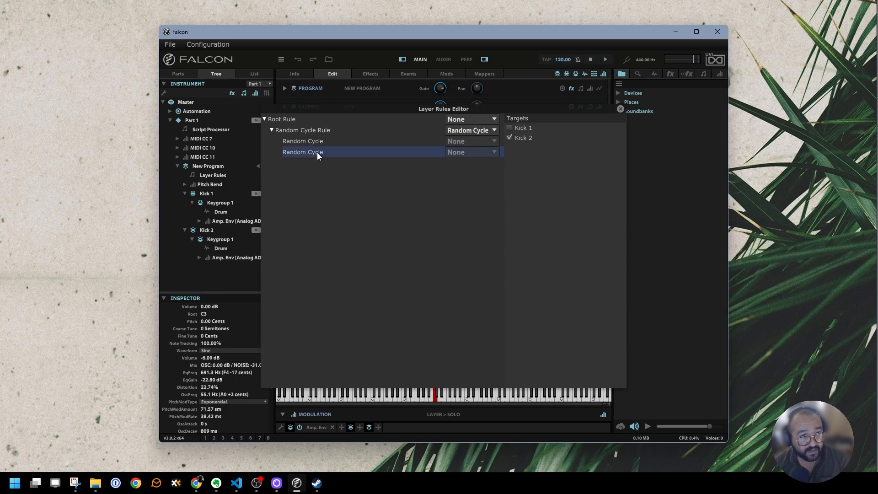
Review the target assignments of the Random Cycle Rule and its two sub-rules, and close the Layer Rules editor.
{"action": "left_click", "coordinate": [319, 130]}
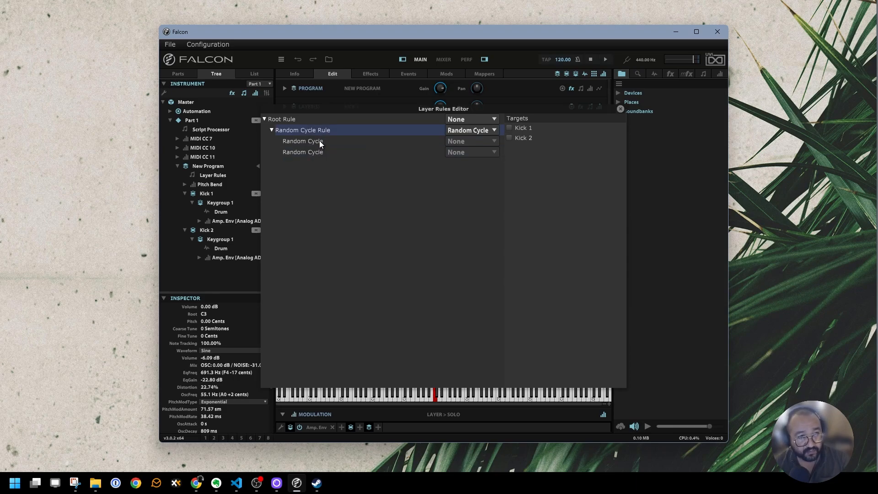
{"action": "left_click", "coordinate": [320, 142]}
{"action": "left_click", "coordinate": [317, 152]}
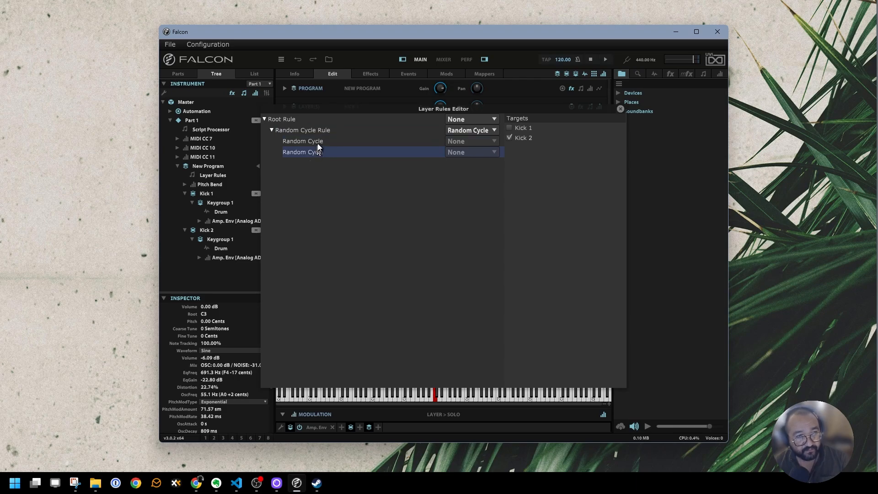
{"action": "left_click", "coordinate": [317, 142]}
{"action": "left_click", "coordinate": [318, 152]}
{"action": "left_click", "coordinate": [319, 143]}
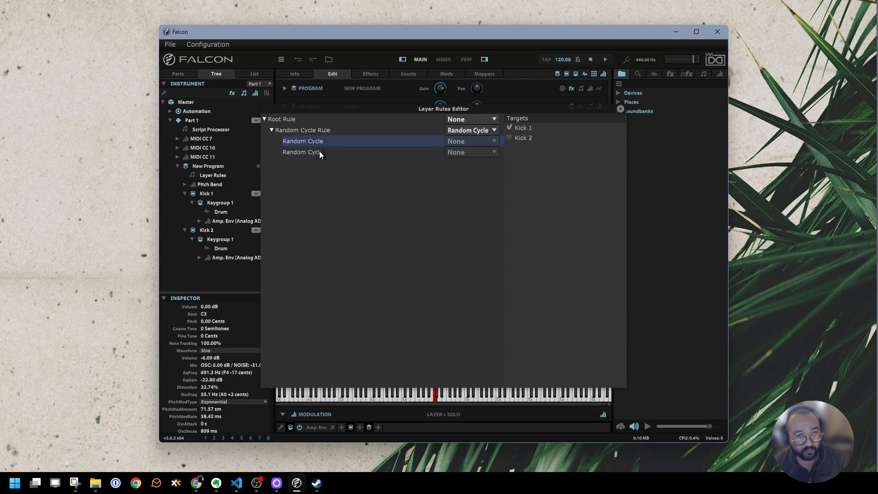
{"action": "left_click", "coordinate": [319, 152]}
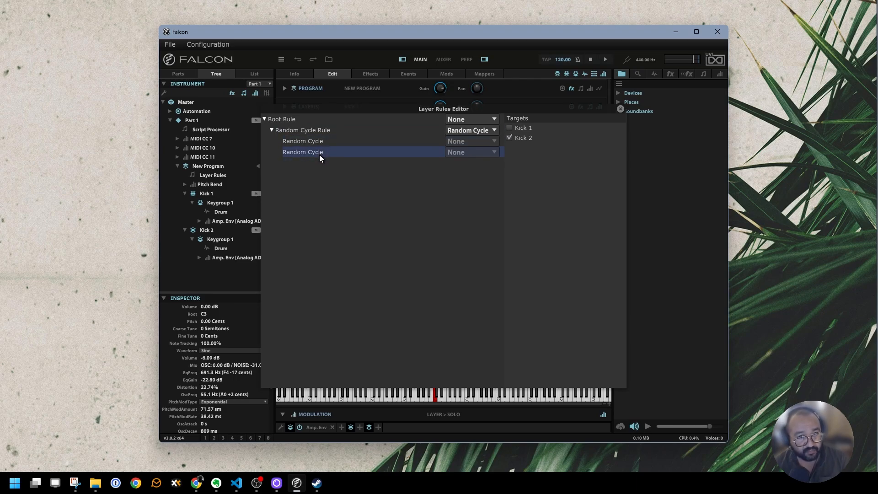
{"action": "left_click", "coordinate": [318, 142]}
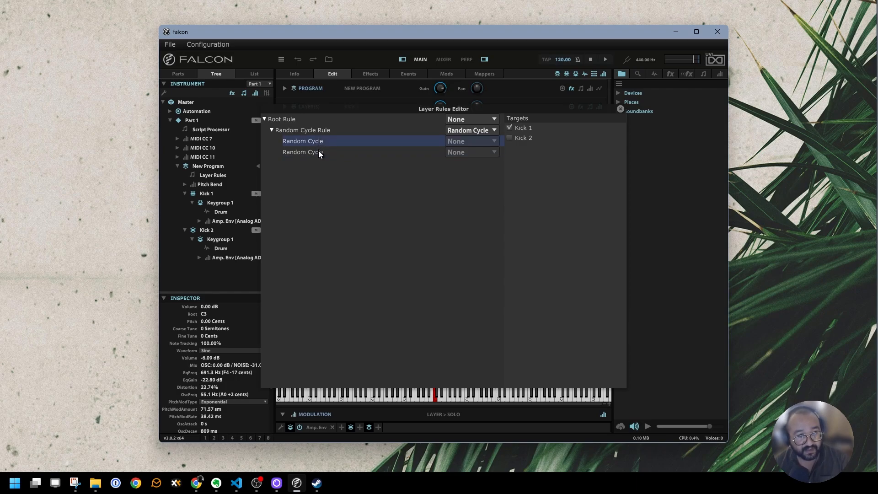
{"action": "left_click", "coordinate": [318, 151]}
{"action": "left_click", "coordinate": [304, 131]}
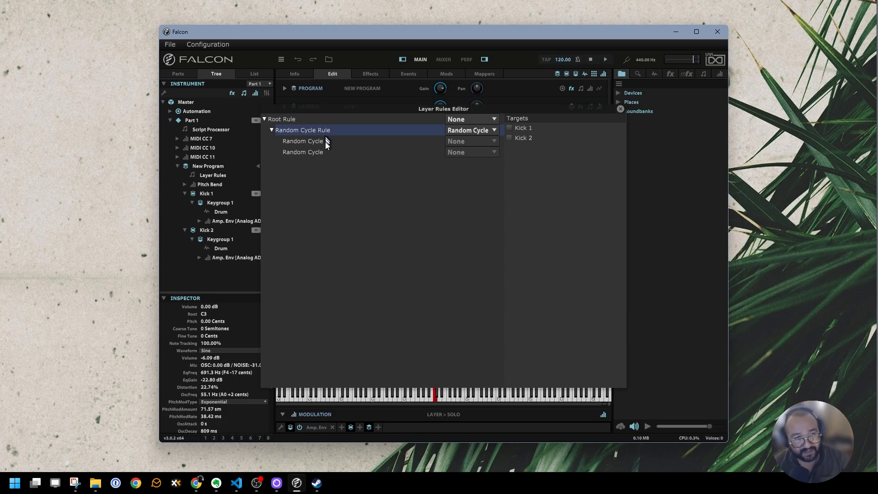
{"action": "left_click", "coordinate": [325, 142]}
{"action": "left_click", "coordinate": [323, 151]}
{"action": "left_click", "coordinate": [323, 142]}
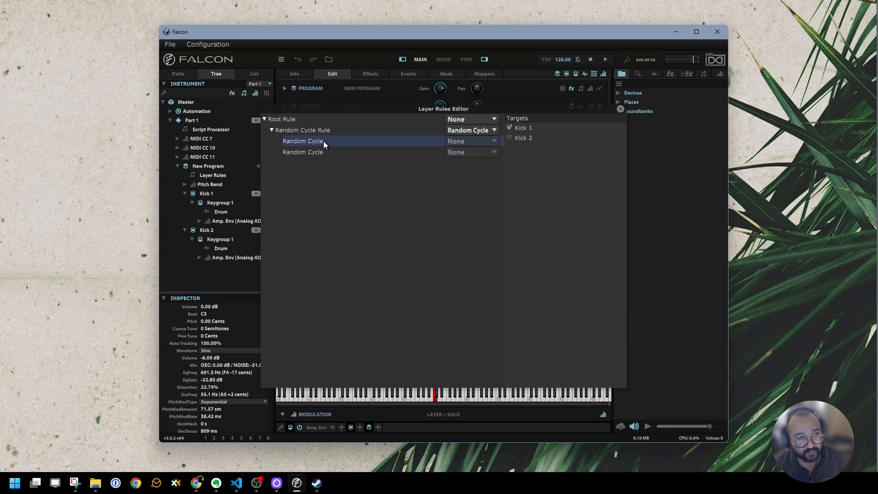
{"action": "left_click", "coordinate": [323, 153]}
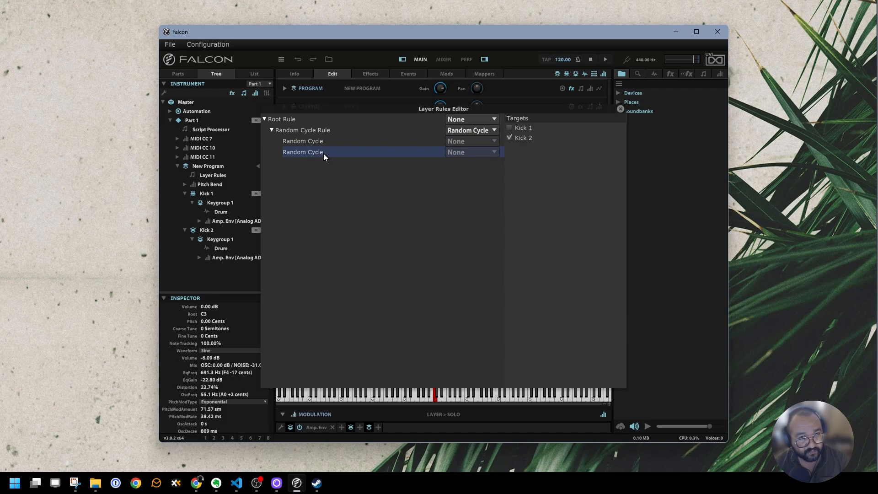
{"action": "left_click", "coordinate": [620, 109]}
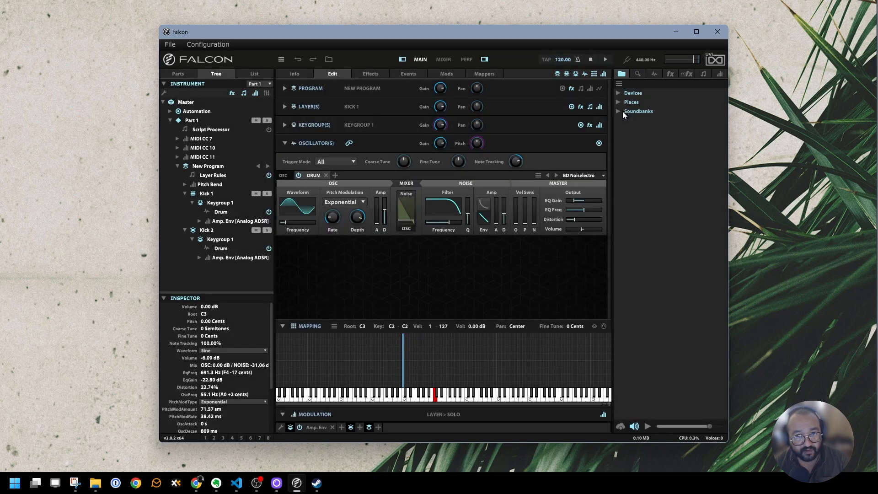
Try Kick 1's Drum oscillator mix at OSC -22.72 dB and NOISE 0.00 dB, auditioning C2 before and after.
{"action": "left_click", "coordinate": [405, 399]}
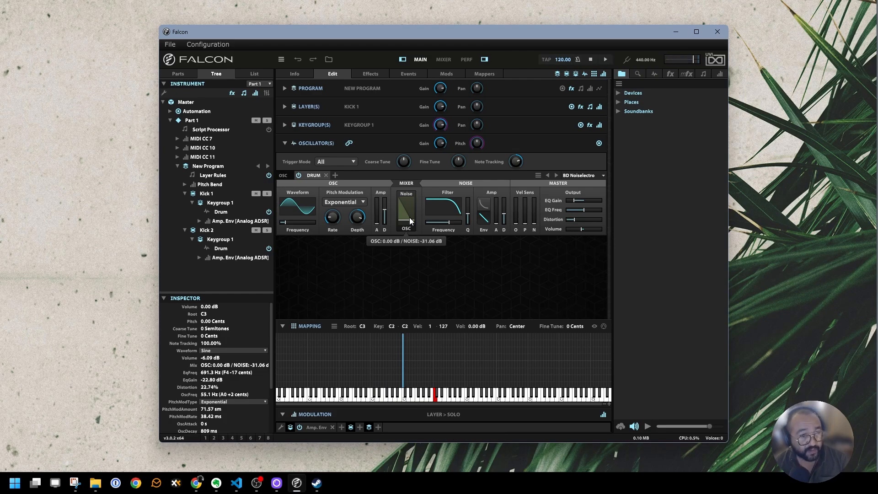
{"action": "left_click_drag", "start_coordinate": [411, 225], "coordinate": [411, 206]}
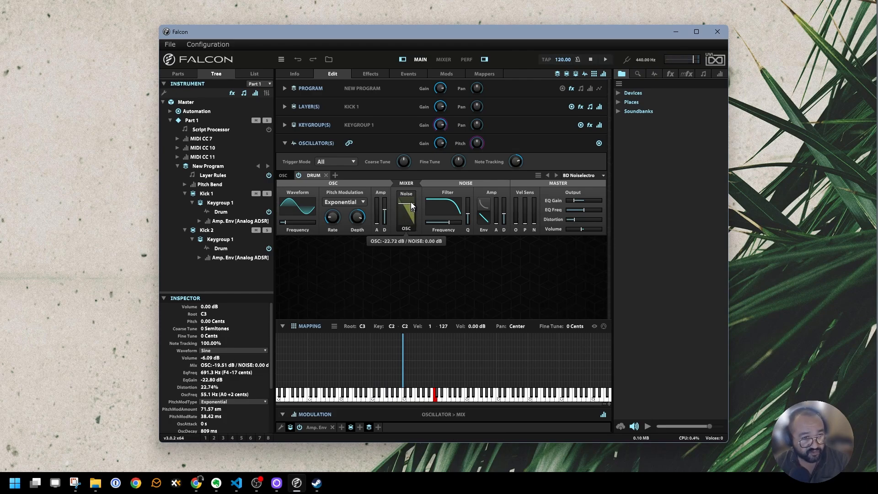
{"action": "left_click", "coordinate": [402, 399]}
{"action": "left_click", "coordinate": [402, 398]}
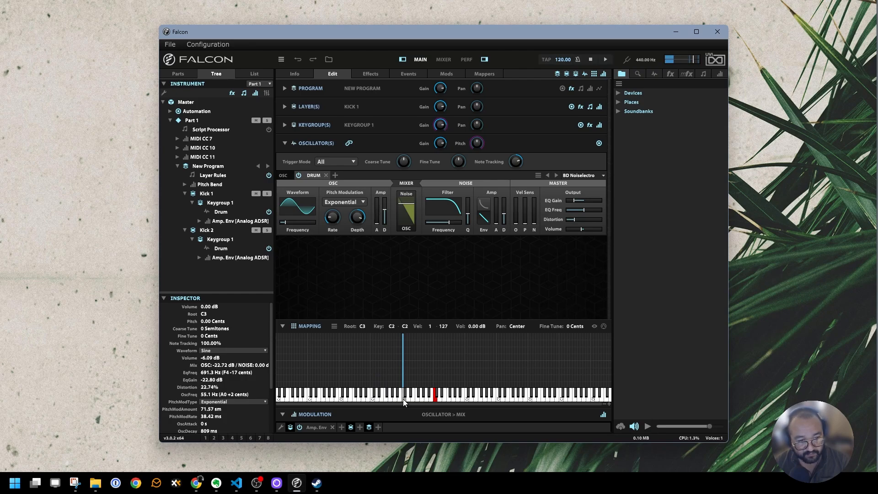
{"action": "left_click", "coordinate": [402, 399]}
{"action": "left_click", "coordinate": [402, 399]}
Set Kick 1's Drum oscillator mix to OSC 0.00 dB and NOISE -13.97 dB, and audition C2.
{"action": "left_click_drag", "start_coordinate": [404, 212], "coordinate": [409, 216]}
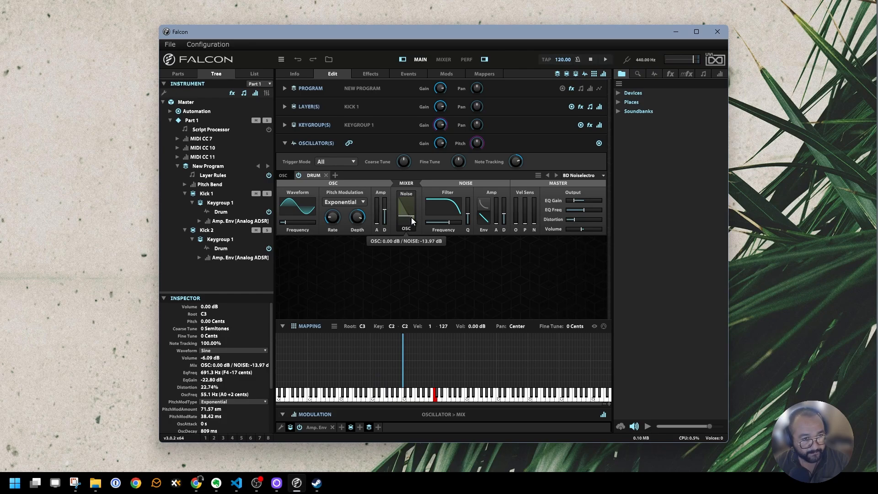
{"action": "left_click", "coordinate": [402, 399]}
{"action": "left_click", "coordinate": [402, 399]}
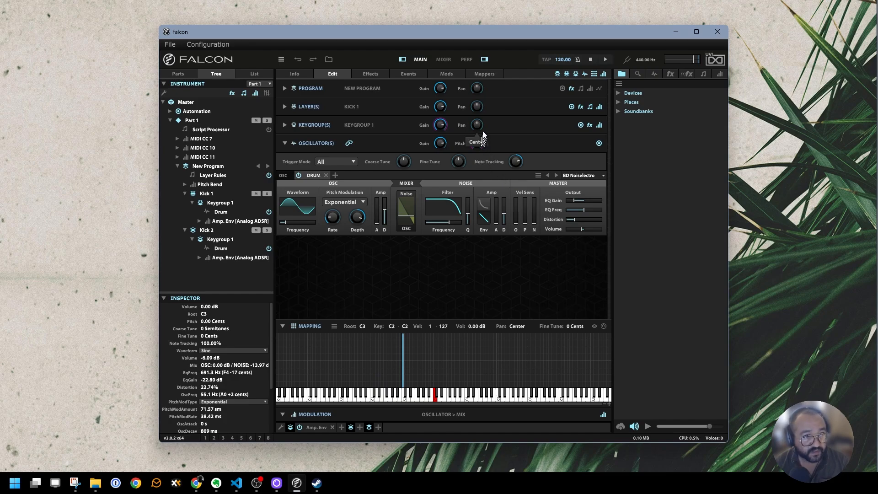
Pan Kick 1's keygroup to Right 33 and audition C2 repeatedly.
{"action": "left_click_drag", "start_coordinate": [478, 126], "coordinate": [482, 107]}
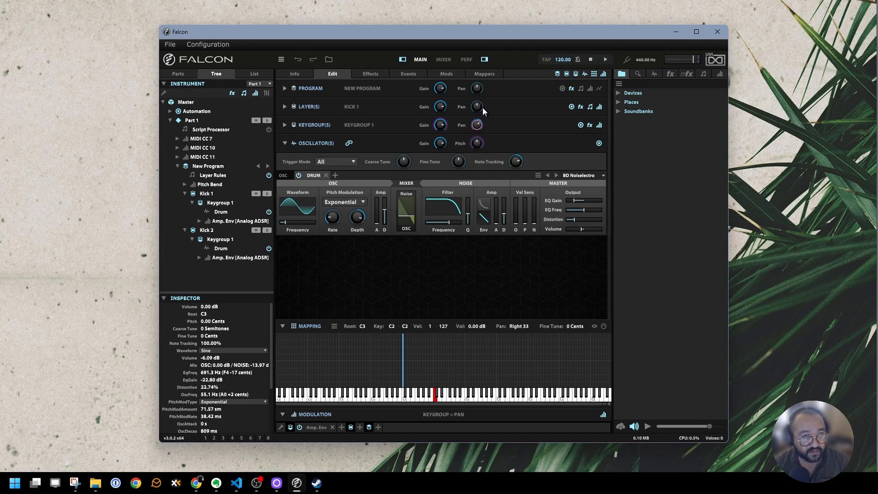
{"action": "left_click", "coordinate": [403, 398]}
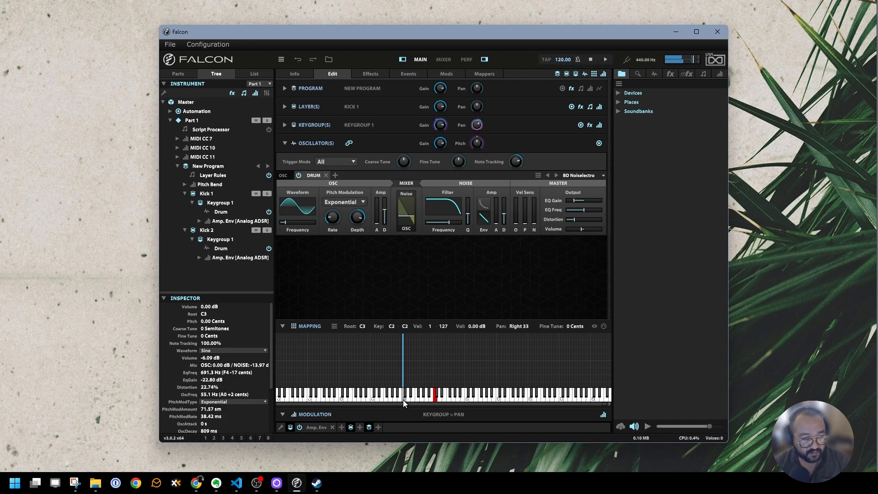
{"action": "left_click", "coordinate": [403, 399]}
{"action": "left_click", "coordinate": [402, 399]}
{"action": "left_click", "coordinate": [402, 399]}
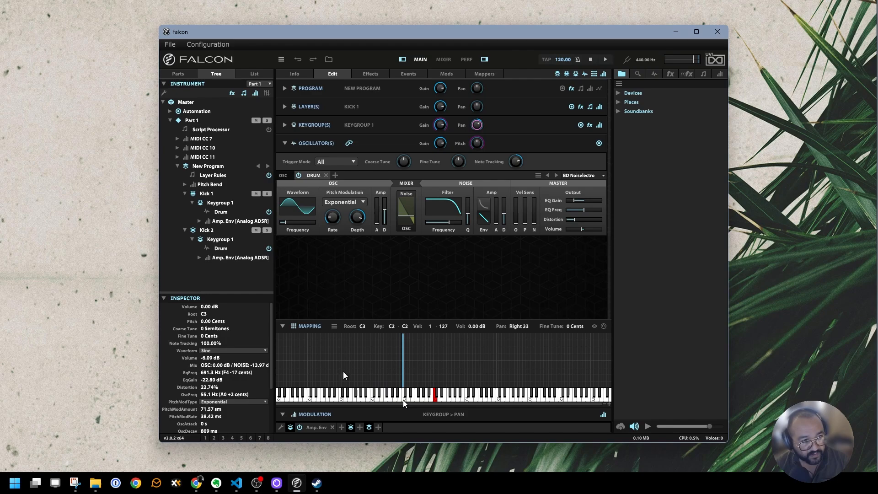
Collapse the Kick 1 and Kick 2 layers in the tree and add two new layers to New Program.
{"action": "left_click", "coordinate": [185, 193]}
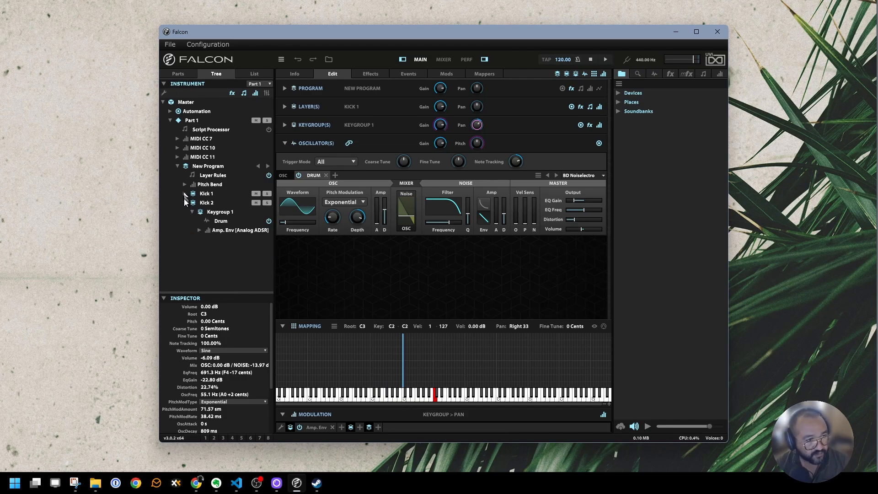
{"action": "left_click", "coordinate": [184, 202]}
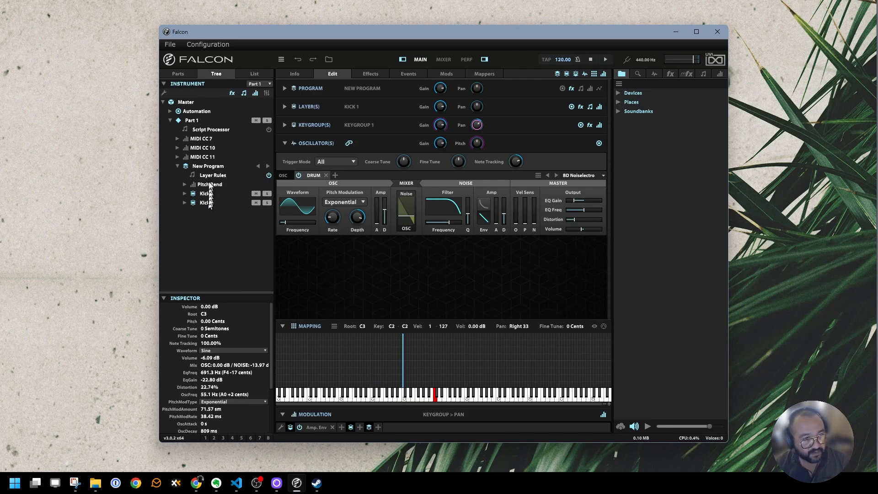
{"action": "left_click", "coordinate": [208, 166]}
{"action": "right_click", "coordinate": [211, 167]}
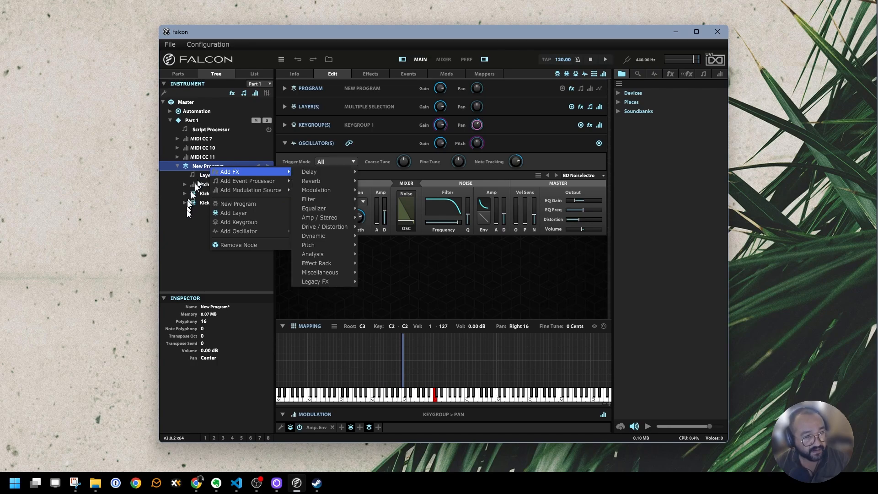
{"action": "left_click", "coordinate": [232, 213]}
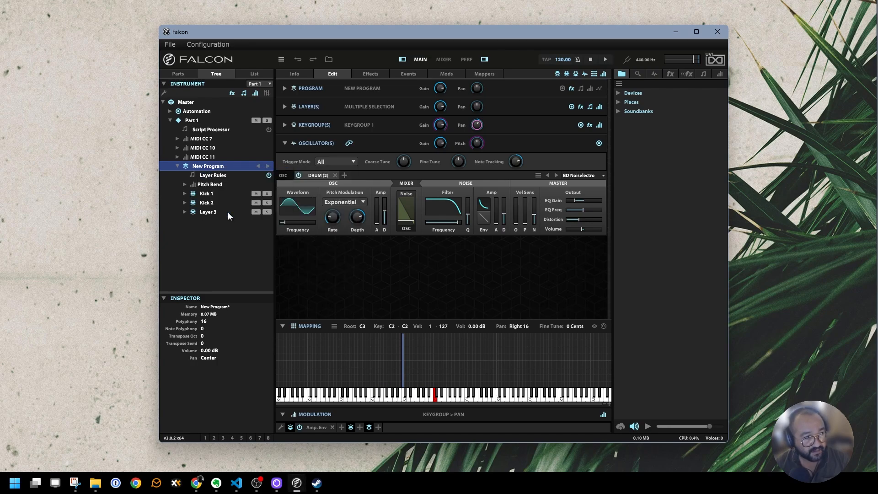
{"action": "right_click", "coordinate": [216, 168]}
{"action": "left_click", "coordinate": [224, 213]}
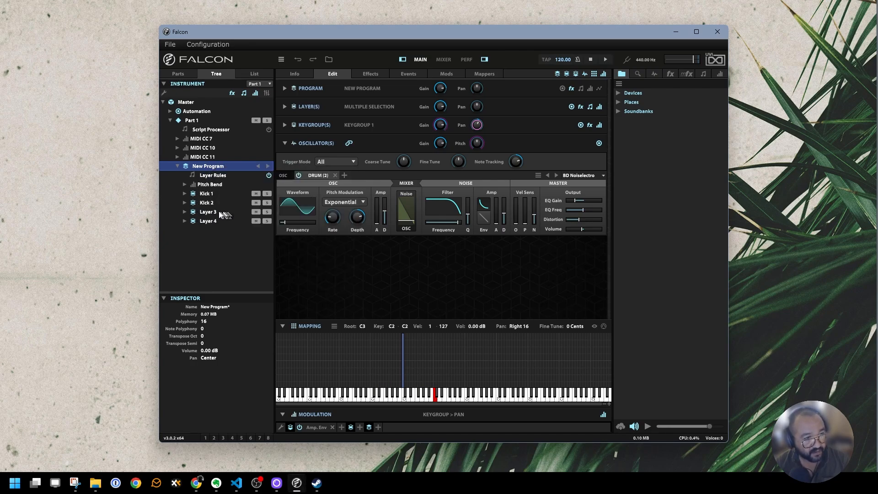
Rename the two new layers as Snare 1 and Snare 2.
{"action": "left_click", "coordinate": [217, 212]}
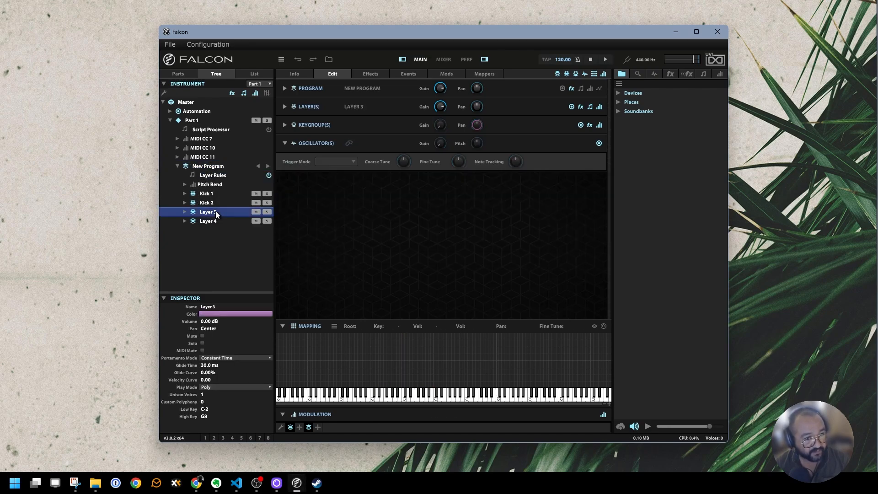
{"action": "double_click", "coordinate": [213, 306]}
{"action": "type", "text": "Snare 1"}
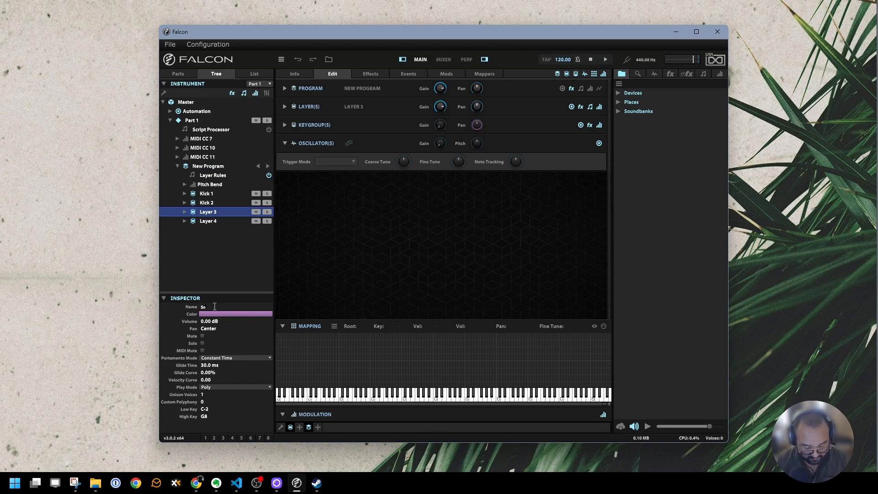
{"action": "key", "text": "Return"}
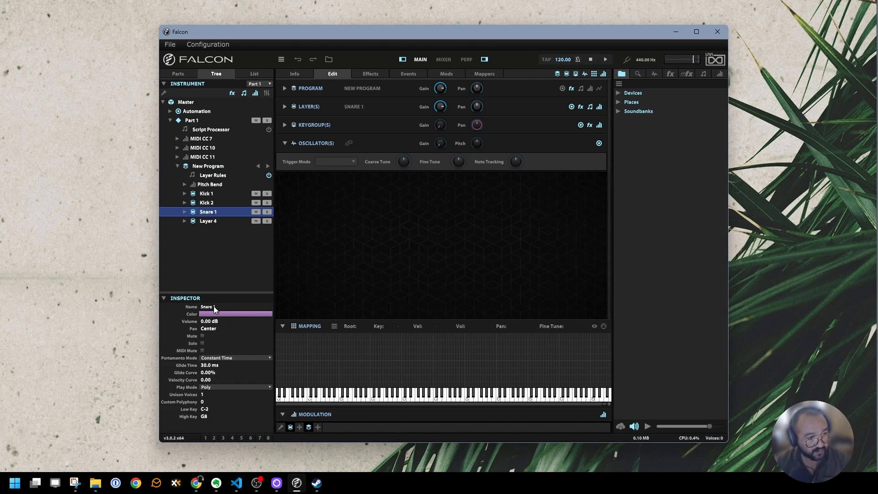
{"action": "left_click", "coordinate": [212, 220]}
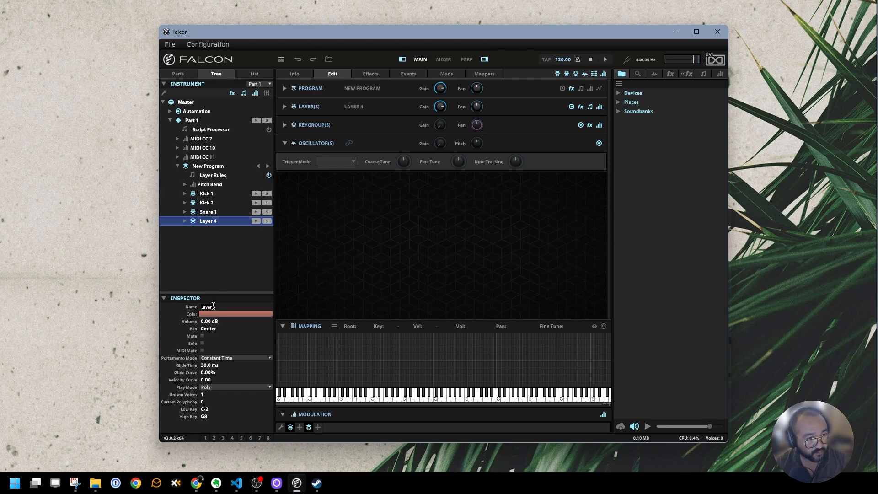
{"action": "double_click", "coordinate": [213, 306]}
{"action": "type", "text": "Snare 2"}
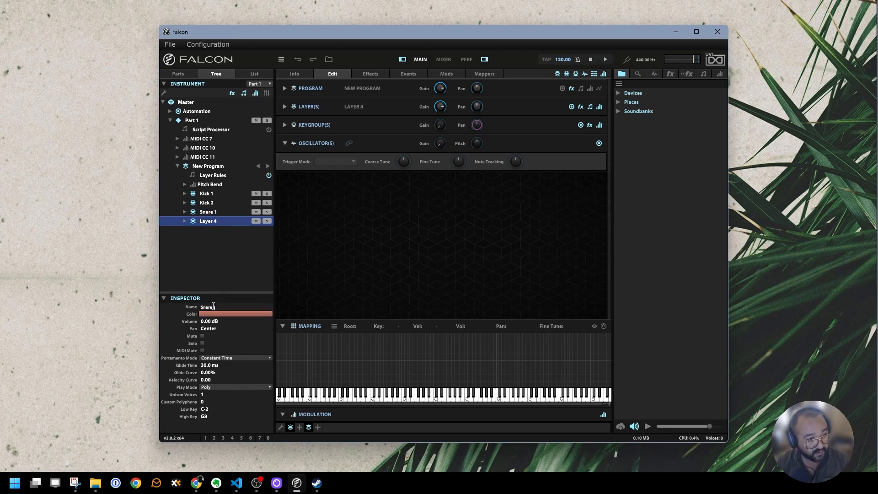
{"action": "key", "text": "Return"}
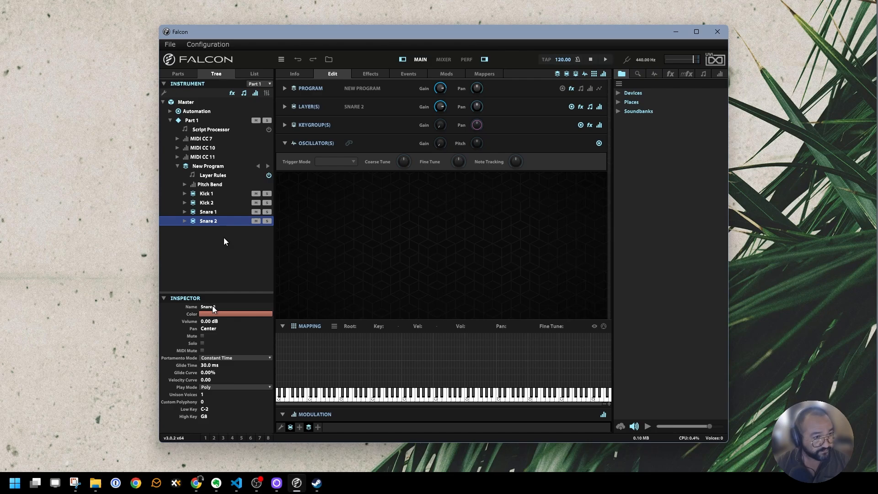
Add a keygroup to both the Snare 1 and Snare 2 layers.
{"action": "right_click", "coordinate": [212, 213]}
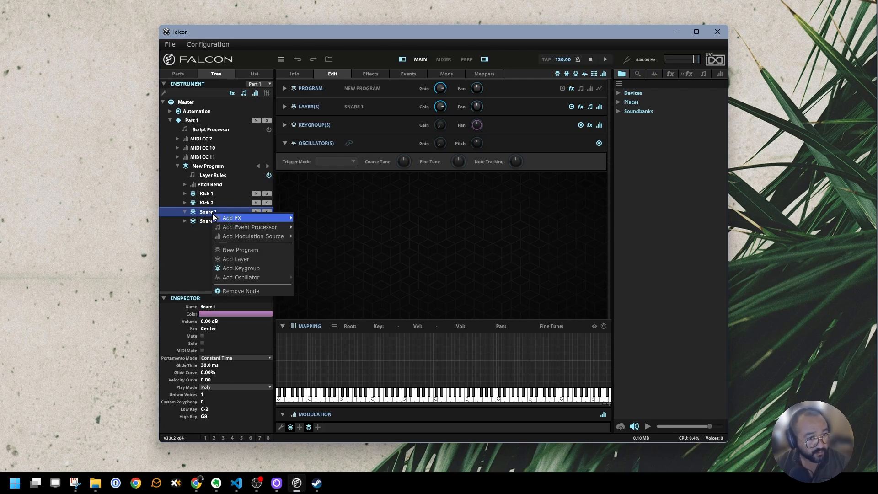
{"action": "left_click", "coordinate": [231, 268]}
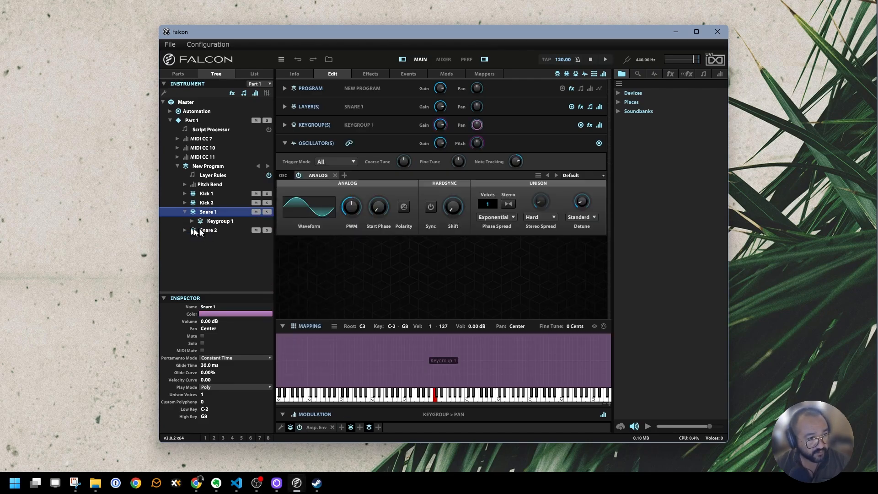
{"action": "right_click", "coordinate": [199, 229]}
{"action": "left_click", "coordinate": [226, 286]}
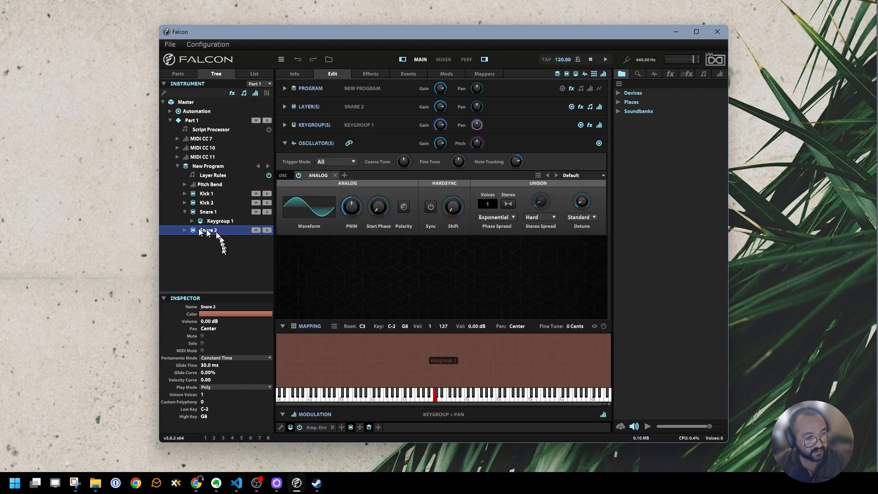
Replace the Analog oscillator in Snare 2's keygroup with a Drum oscillator.
{"action": "left_click", "coordinate": [185, 230]}
{"action": "left_click", "coordinate": [215, 239]}
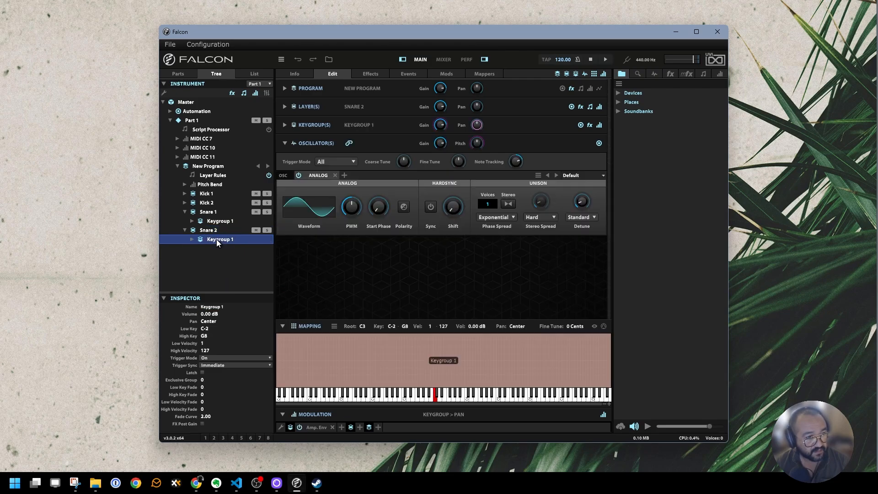
{"action": "left_click", "coordinate": [192, 239]}
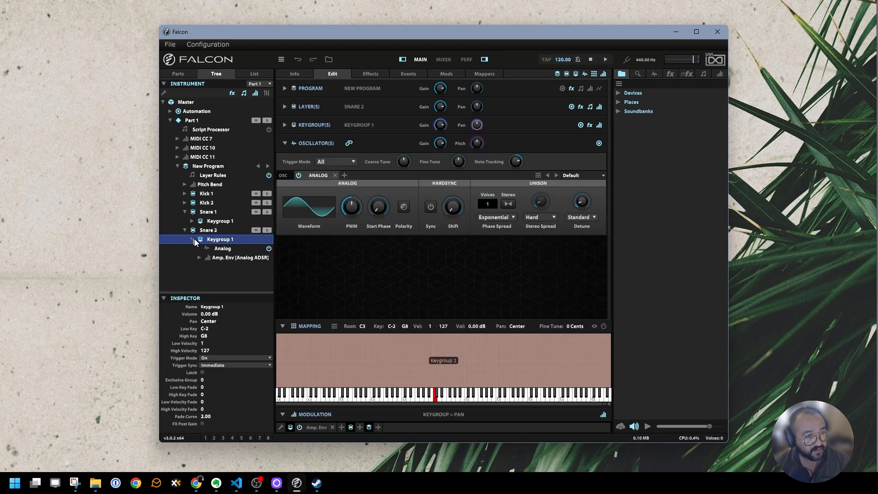
{"action": "left_click", "coordinate": [313, 176]}
{"action": "left_click", "coordinate": [314, 311]}
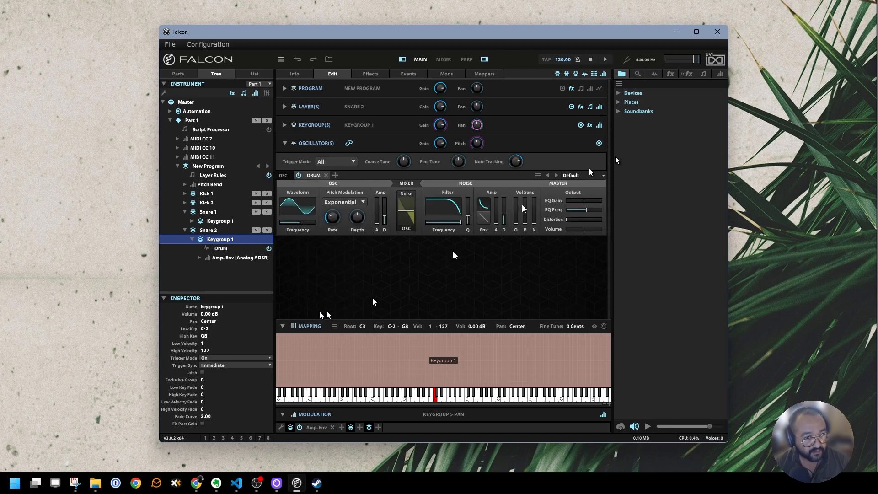
Load the SD Matic preset into Snare 2's Drum oscillator and limit its keygroup's key range to D2.
{"action": "left_click", "coordinate": [595, 174]}
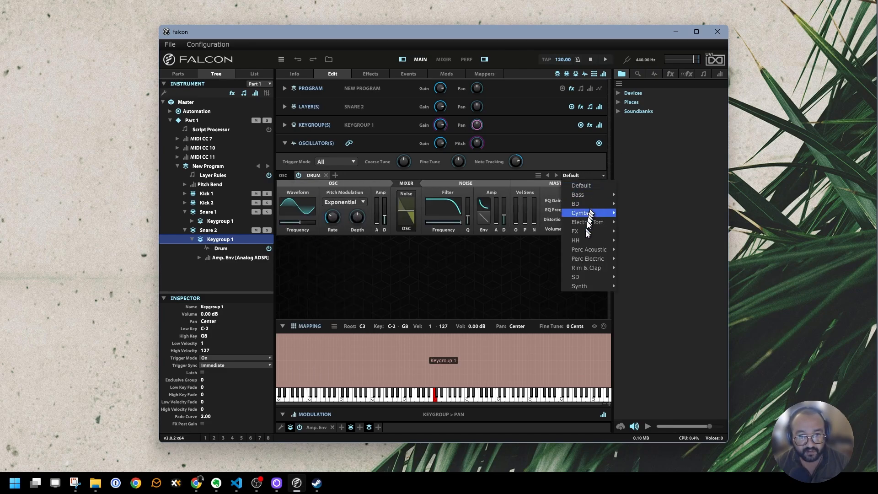
{"action": "mouse_move", "coordinate": [585, 275]}
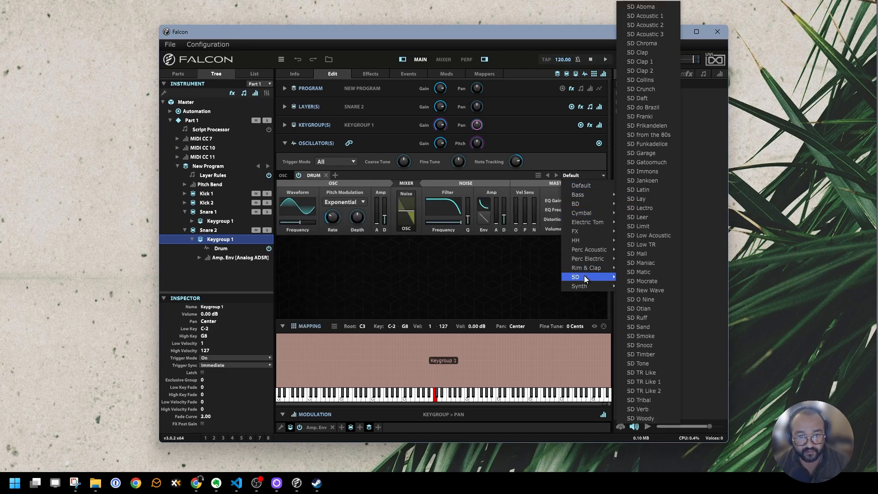
{"action": "left_click", "coordinate": [636, 272]}
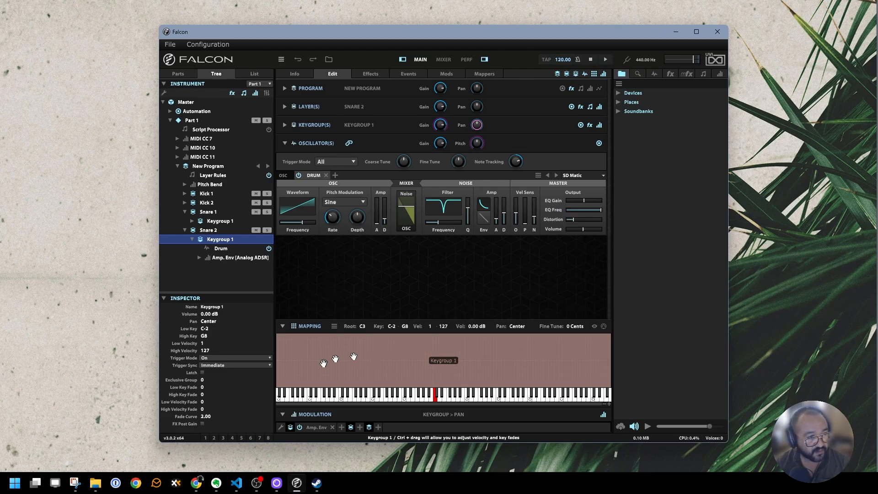
{"action": "left_click_drag", "start_coordinate": [277, 366], "coordinate": [407, 407]}
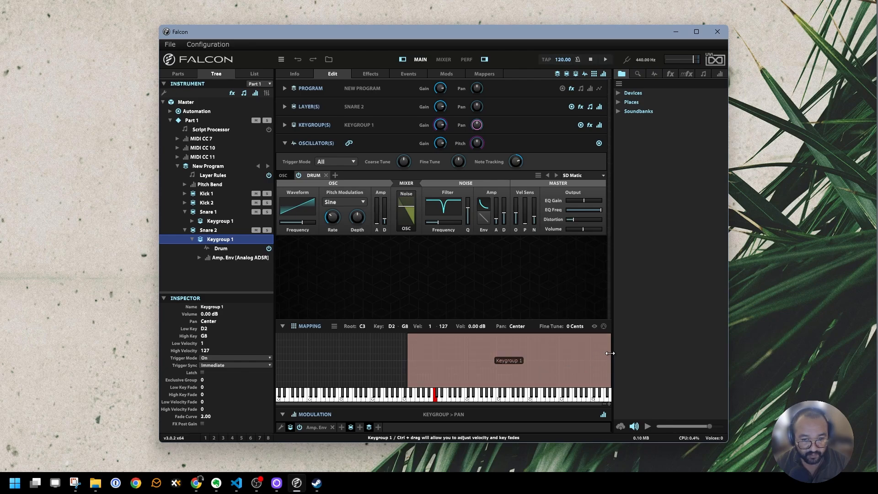
{"action": "left_click_drag", "start_coordinate": [609, 354], "coordinate": [410, 399]}
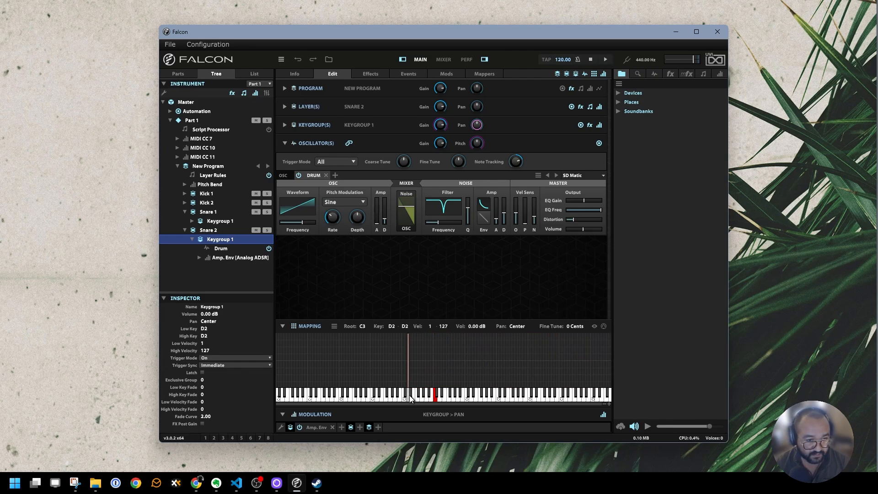
Replace the Analog oscillator in Snare 1's keygroup with a Drum oscillator.
{"action": "left_click", "coordinate": [192, 221]}
{"action": "left_click", "coordinate": [211, 221]}
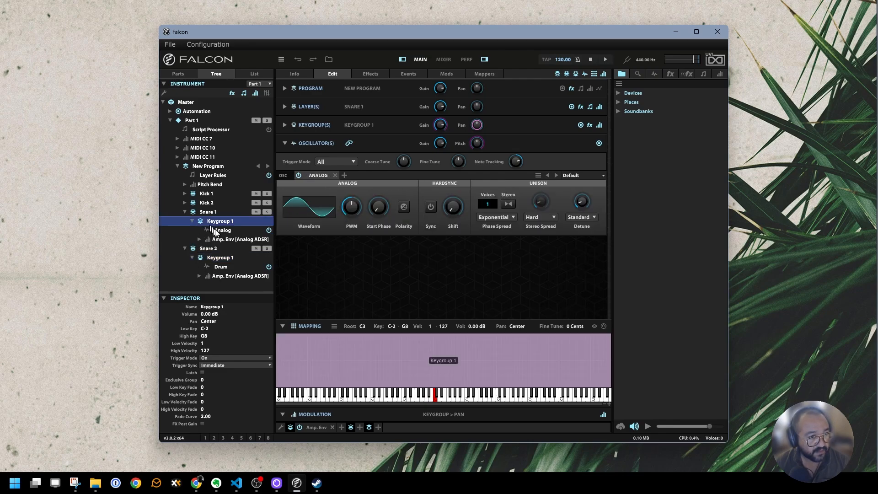
{"action": "left_click", "coordinate": [311, 177]}
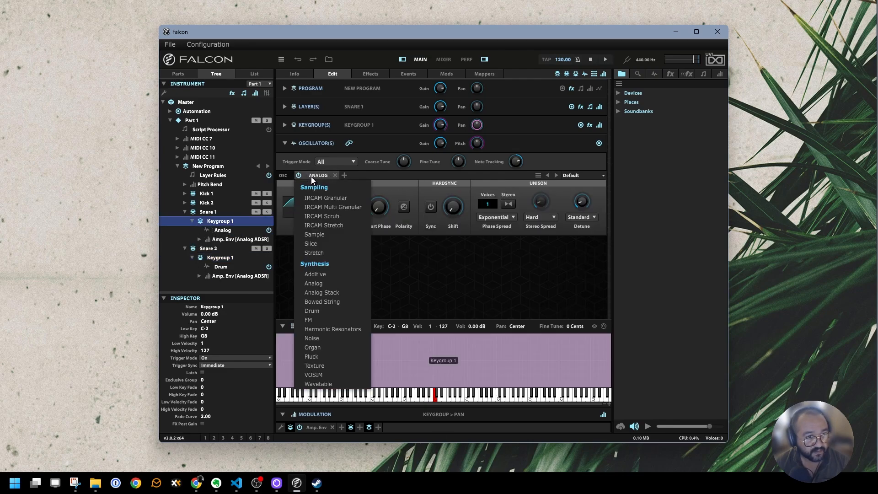
{"action": "left_click", "coordinate": [320, 310]}
Load the SD Jankoen preset into Snare 1's Drum oscillator and limit its keygroup's key range to D2.
{"action": "left_click", "coordinate": [600, 175]}
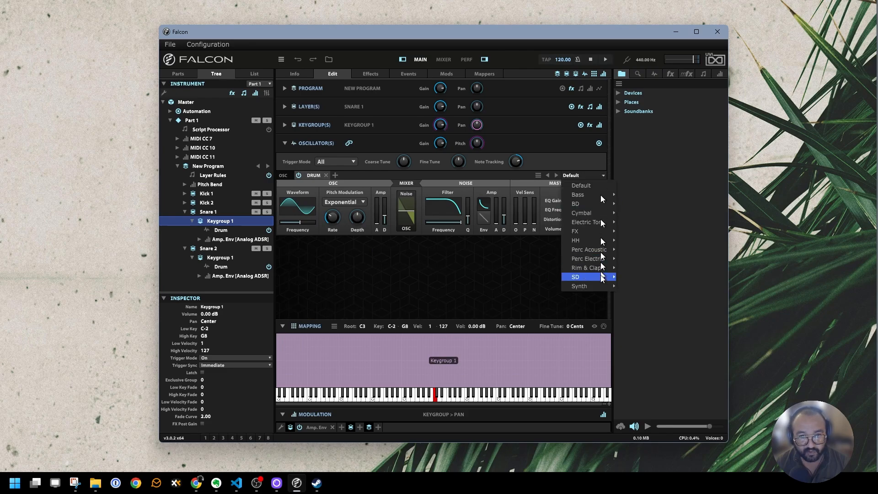
{"action": "mouse_move", "coordinate": [600, 278]}
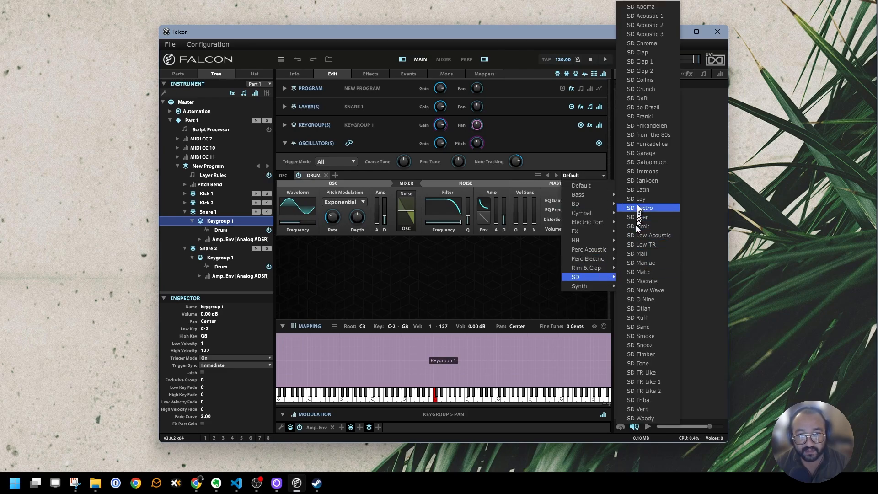
{"action": "left_click", "coordinate": [639, 183]}
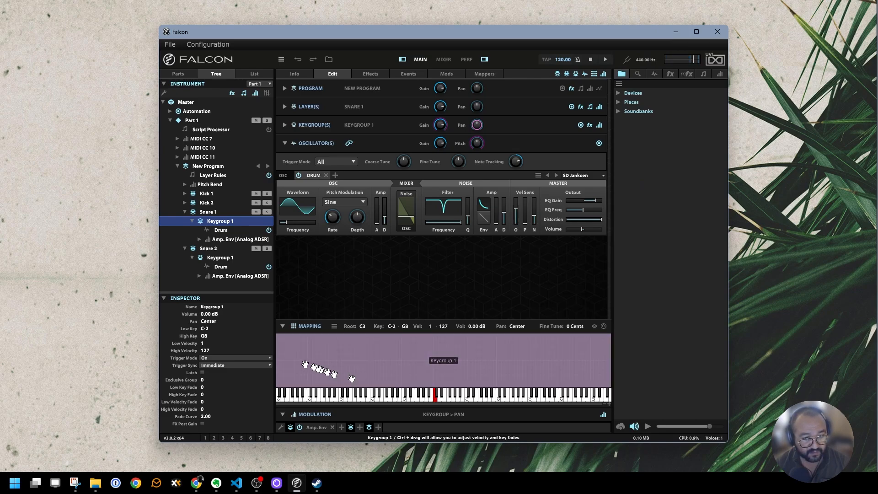
{"action": "left_click_drag", "start_coordinate": [277, 352], "coordinate": [408, 398]}
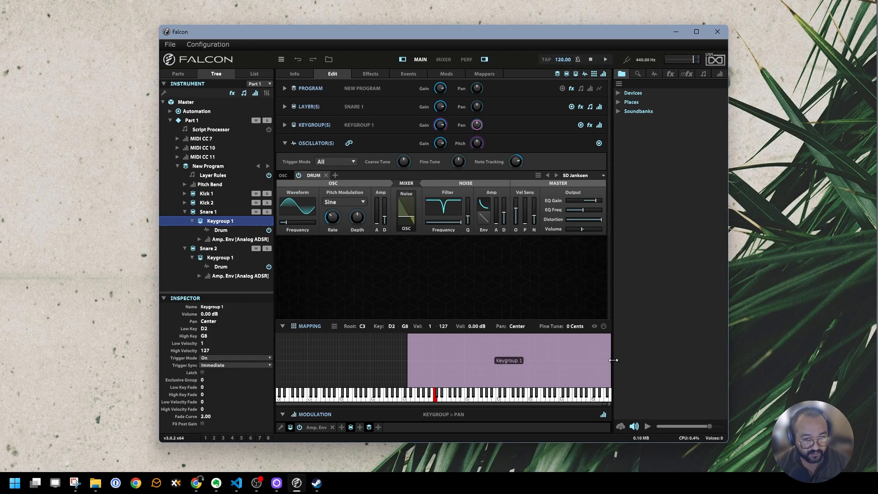
{"action": "left_click_drag", "start_coordinate": [611, 366], "coordinate": [411, 394]}
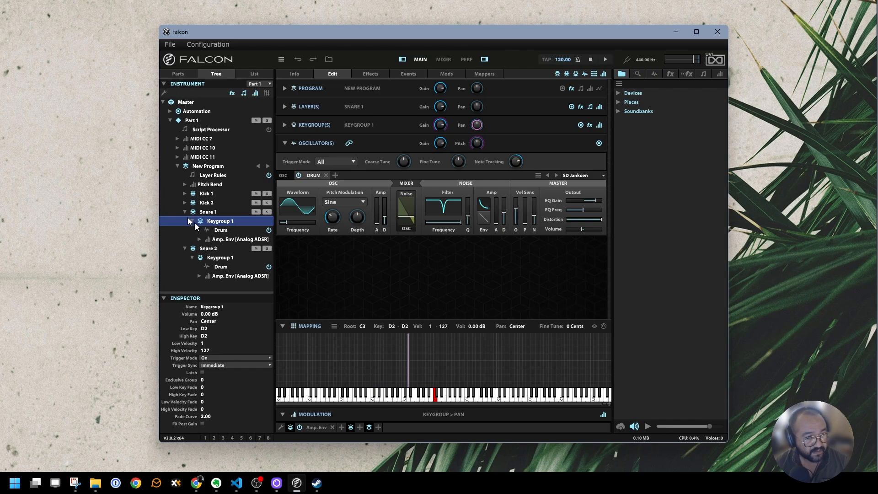
Solo Snare 1 and Snare 2 in turn and audition each on D2.
{"action": "left_click", "coordinate": [266, 212]}
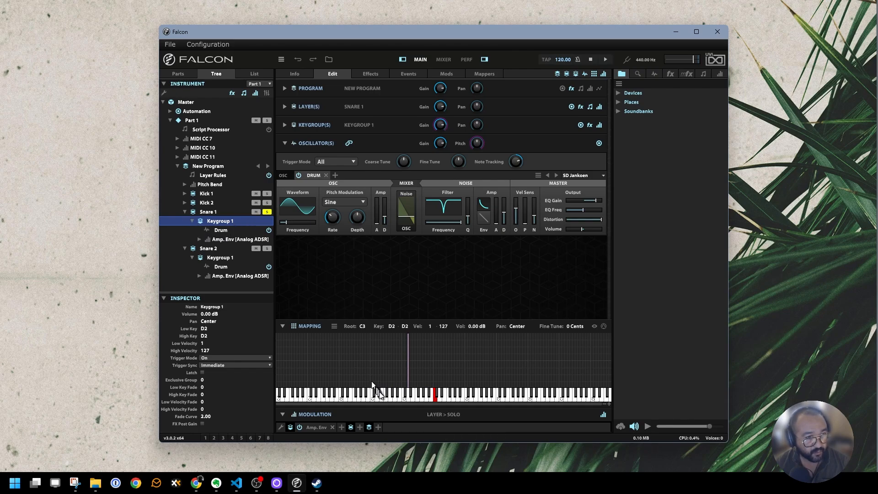
{"action": "left_click", "coordinate": [267, 248]}
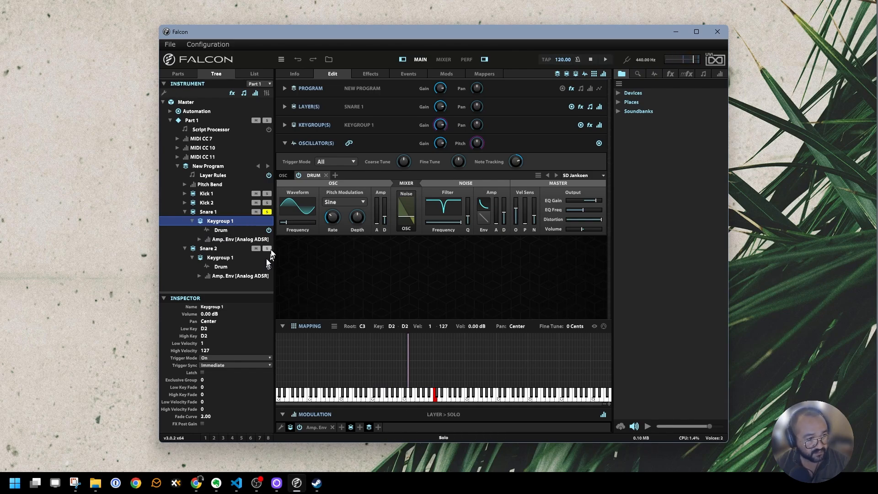
{"action": "left_click", "coordinate": [268, 212]}
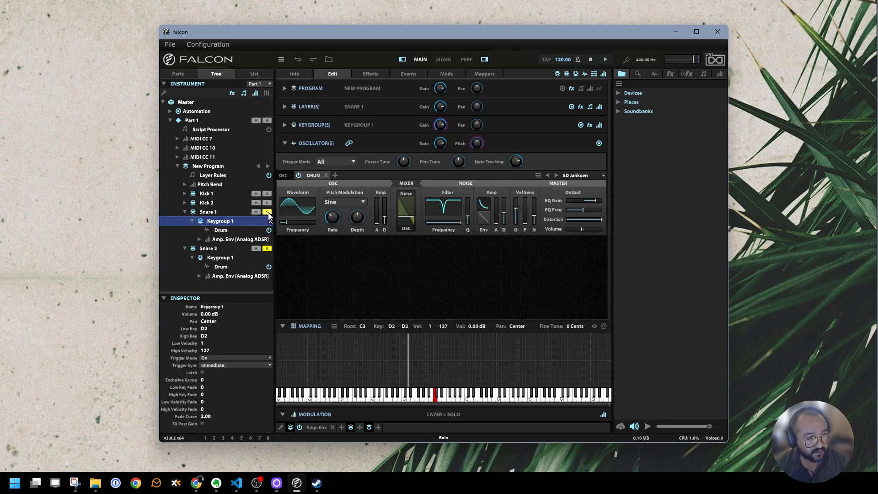
{"action": "left_click", "coordinate": [408, 398]}
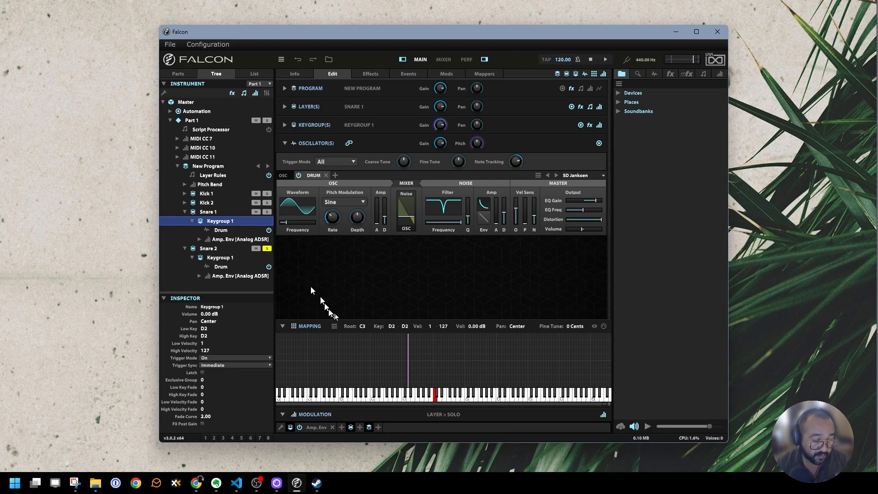
Collapse the Snare 1 and Snare 2 layers in the tree and open New Program's Layer Rules for editing.
{"action": "left_click", "coordinate": [184, 211]}
{"action": "left_click", "coordinate": [185, 219]}
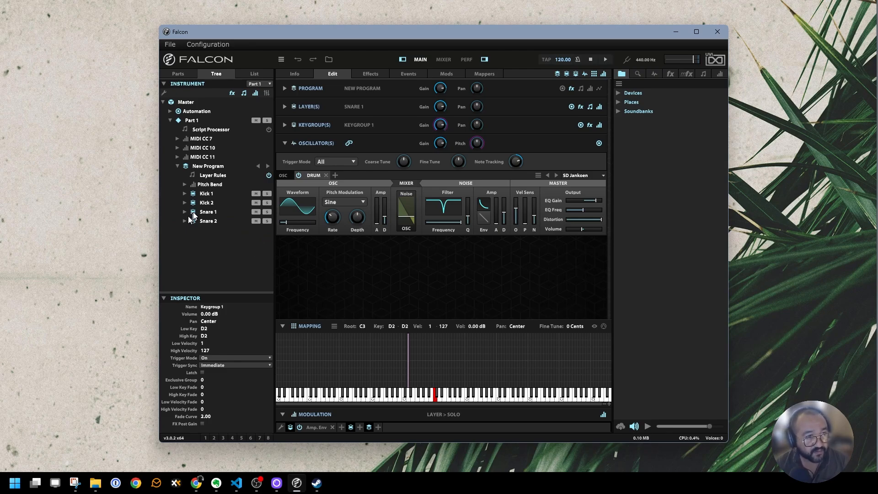
{"action": "left_click", "coordinate": [216, 176]}
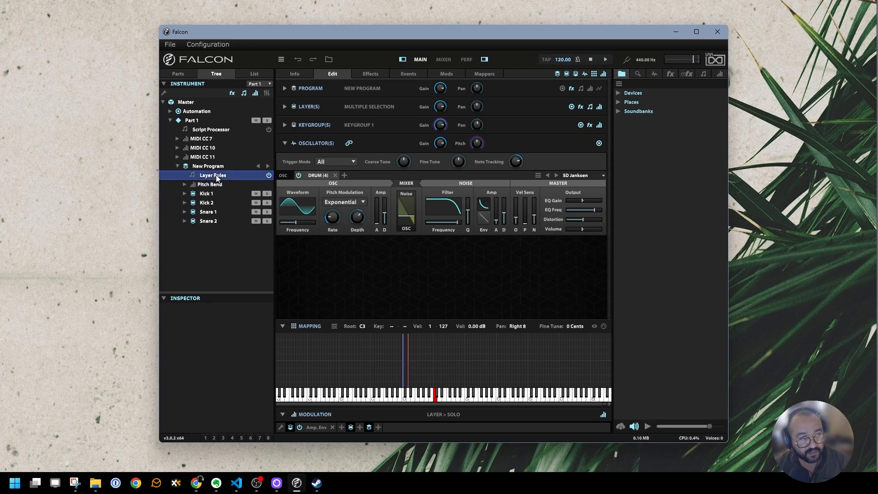
{"action": "double_click", "coordinate": [216, 175]}
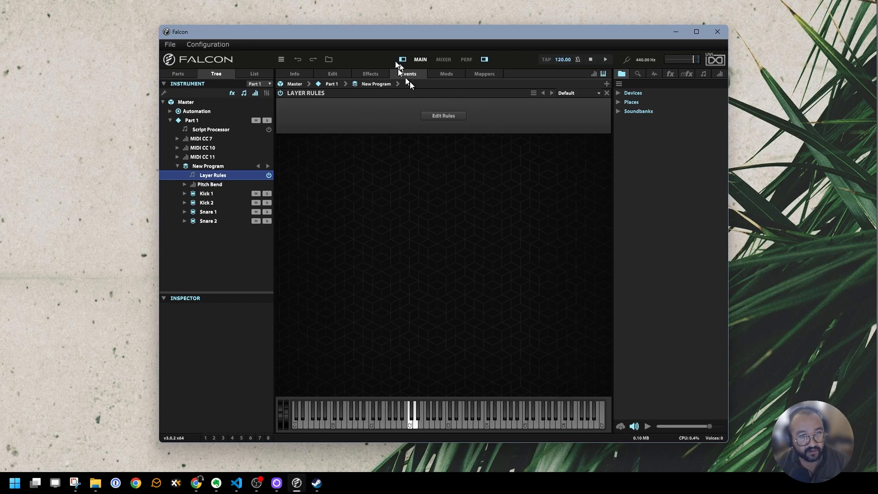
{"action": "left_click", "coordinate": [433, 116]}
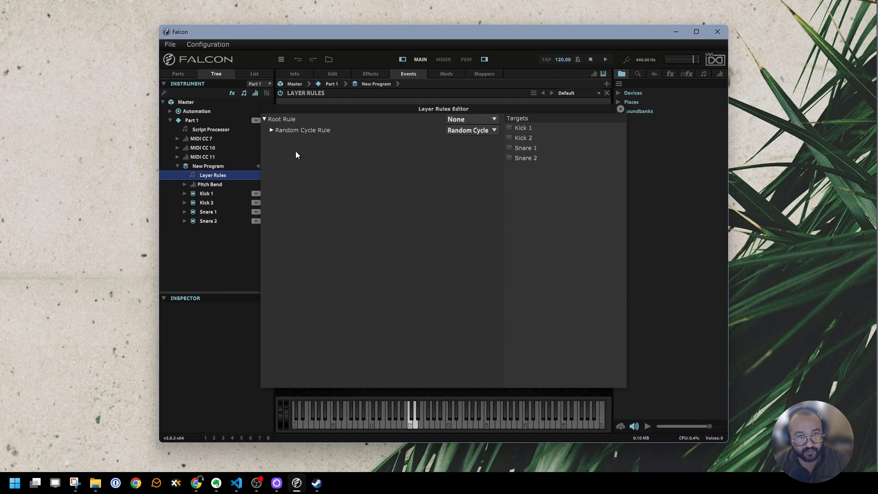
Examine the target layers of the existing Random Cycle rule's two sub-rules.
{"action": "left_click", "coordinate": [305, 120]}
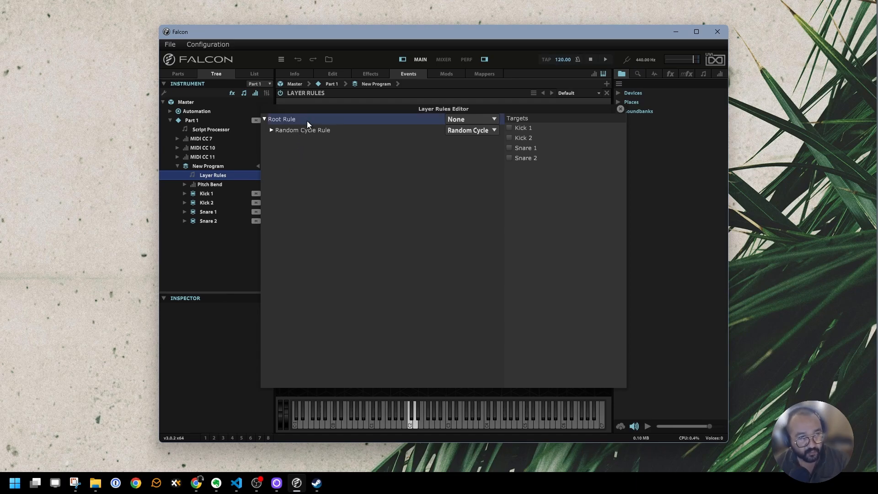
{"action": "left_click", "coordinate": [316, 132]}
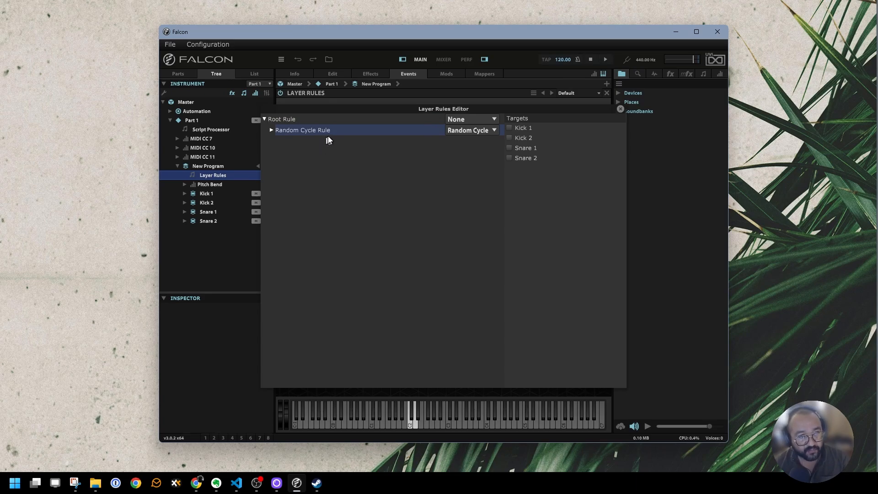
{"action": "left_click", "coordinate": [271, 130]}
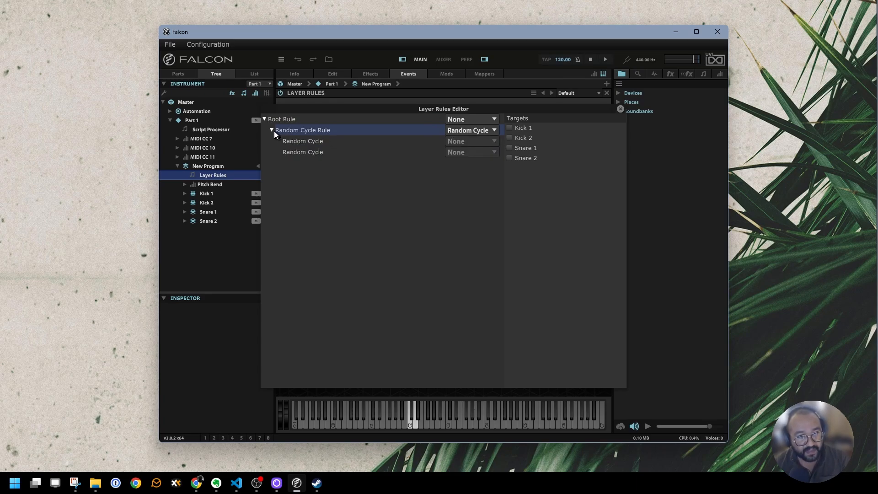
{"action": "left_click", "coordinate": [309, 141]}
{"action": "left_click", "coordinate": [317, 153]}
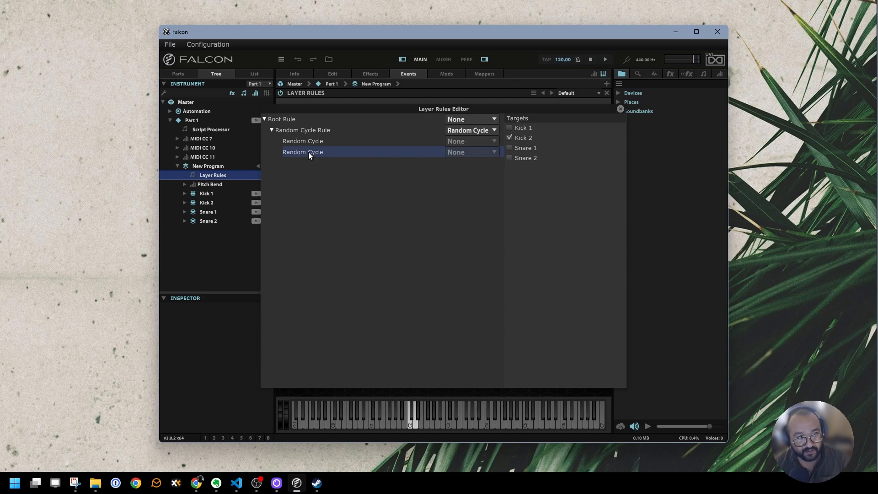
{"action": "left_click", "coordinate": [271, 130]}
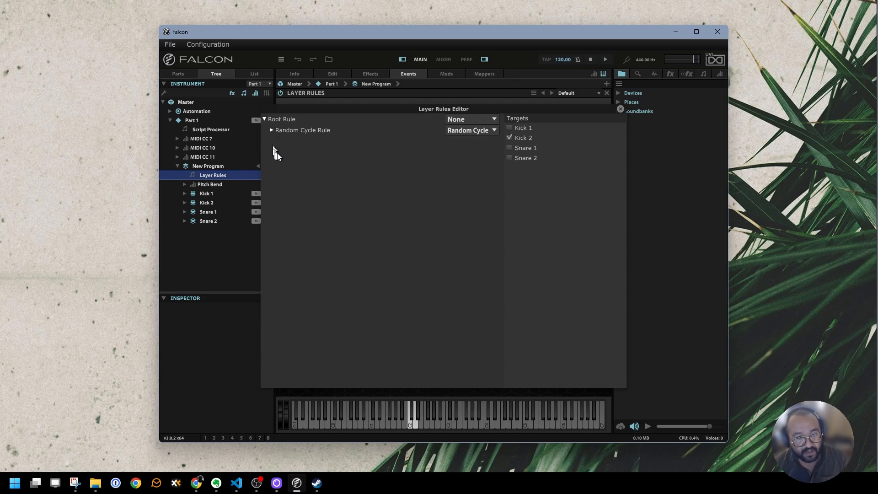
Add a second sub-rule under the Root Rule and nest one sub-rule inside it.
{"action": "right_click", "coordinate": [292, 119]}
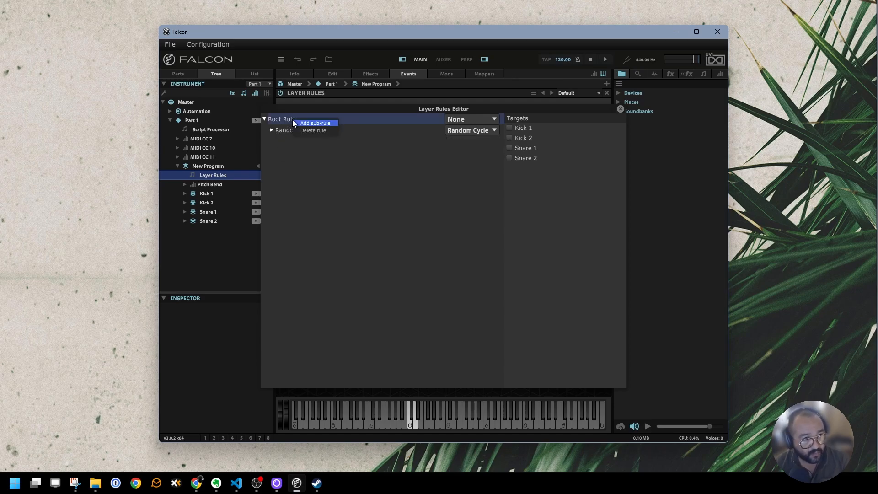
{"action": "left_click", "coordinate": [304, 123]}
{"action": "left_click", "coordinate": [300, 141]}
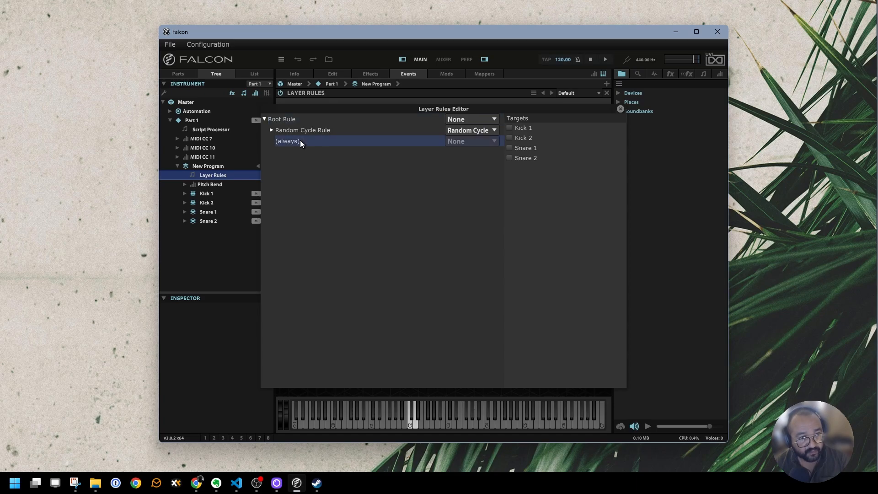
{"action": "right_click", "coordinate": [300, 141]}
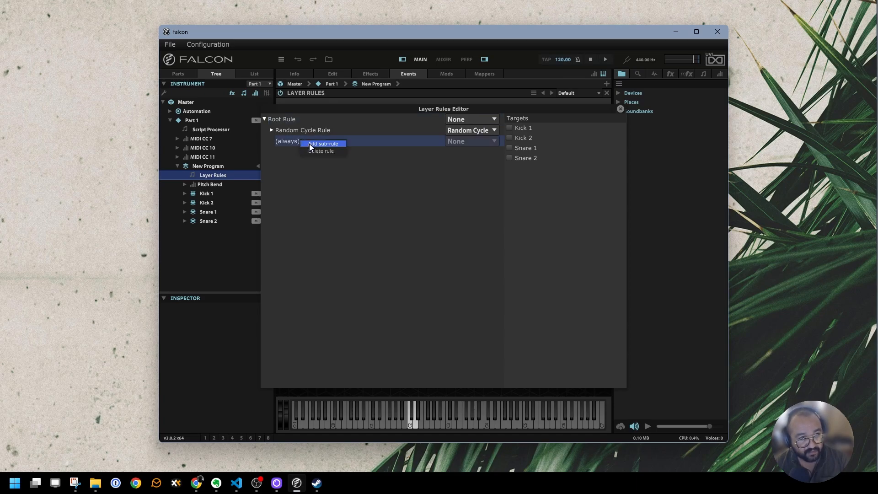
{"action": "left_click", "coordinate": [309, 144]}
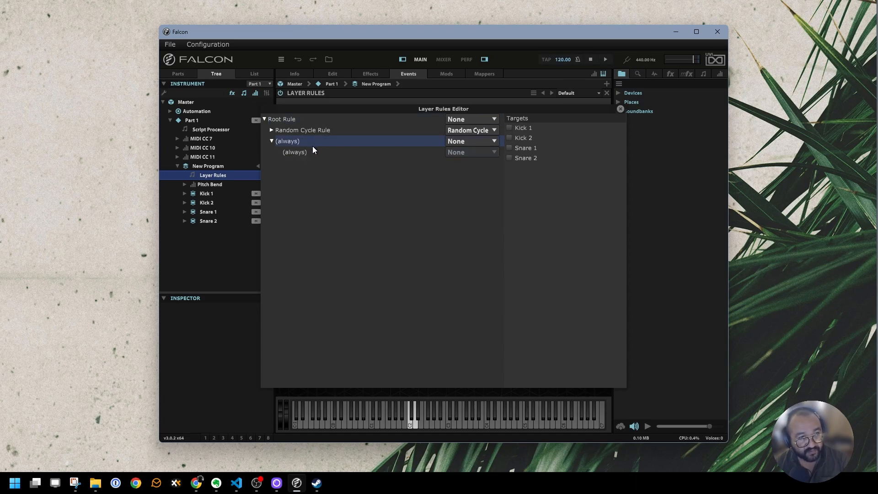
Set the new second rule under the Root Rule to Random Cycle and add another sub-rule inside it.
{"action": "left_click", "coordinate": [457, 143]}
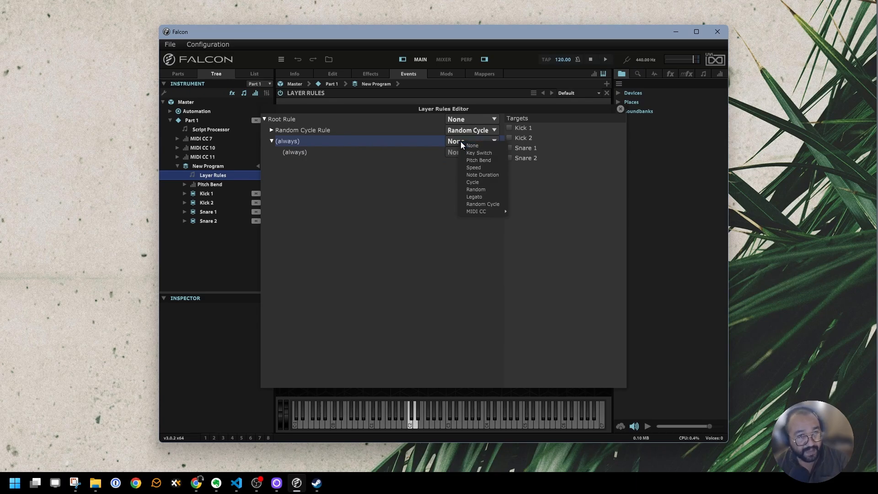
{"action": "left_click", "coordinate": [466, 204]}
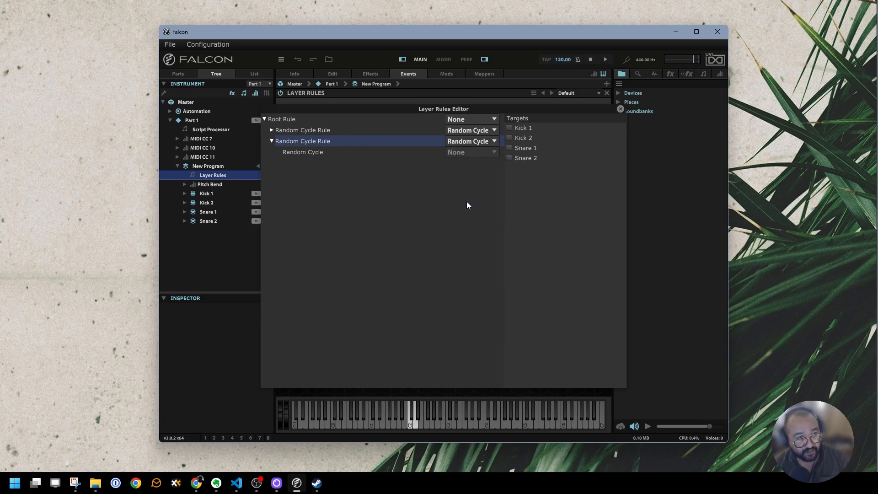
{"action": "right_click", "coordinate": [328, 143]}
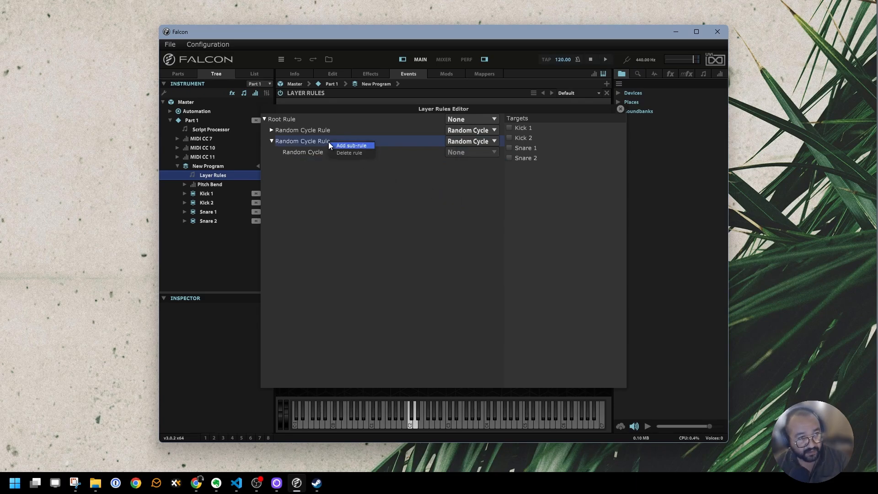
{"action": "left_click", "coordinate": [333, 147]}
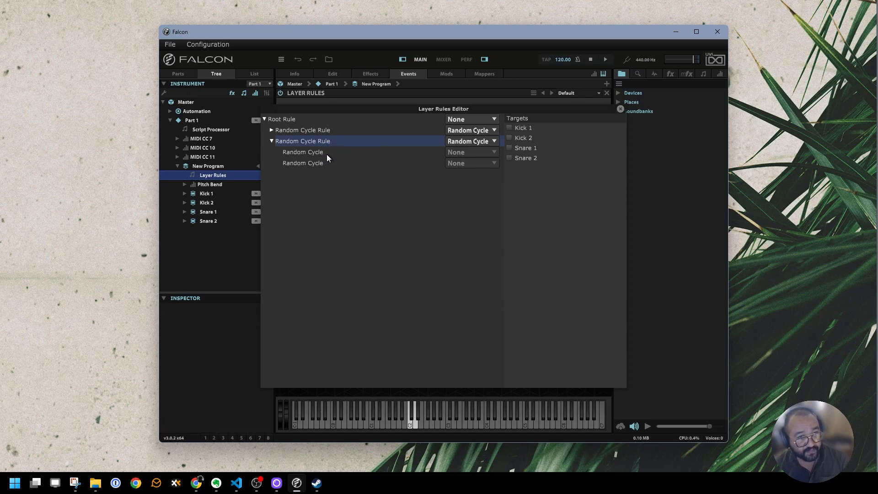
Target Snare 1 with the second Random Cycle rule's first sub-rule and Snare 2 with its second, and audition D2.
{"action": "left_click", "coordinate": [326, 154]}
{"action": "left_click", "coordinate": [326, 161]}
{"action": "left_click", "coordinate": [328, 150]}
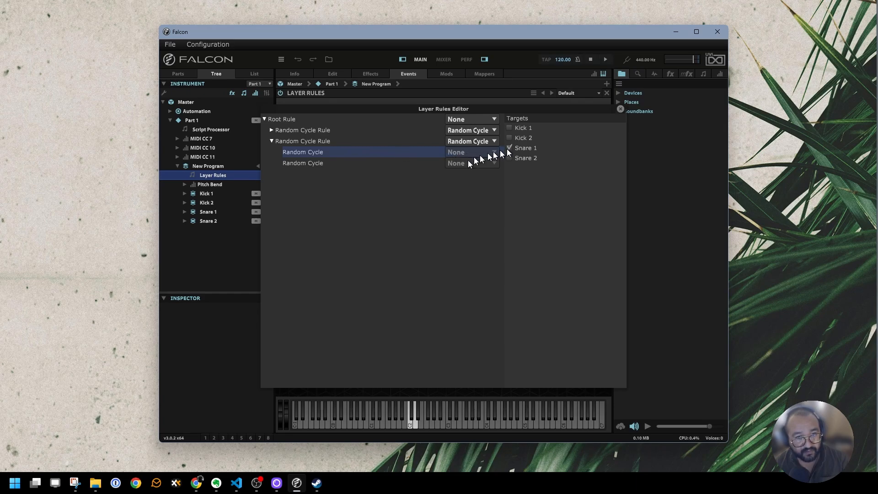
{"action": "left_click", "coordinate": [382, 162]}
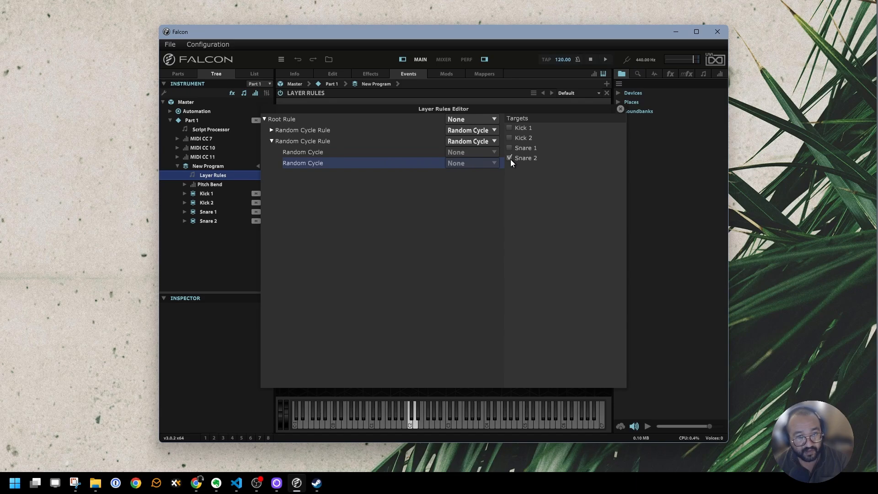
{"action": "left_click", "coordinate": [620, 109]}
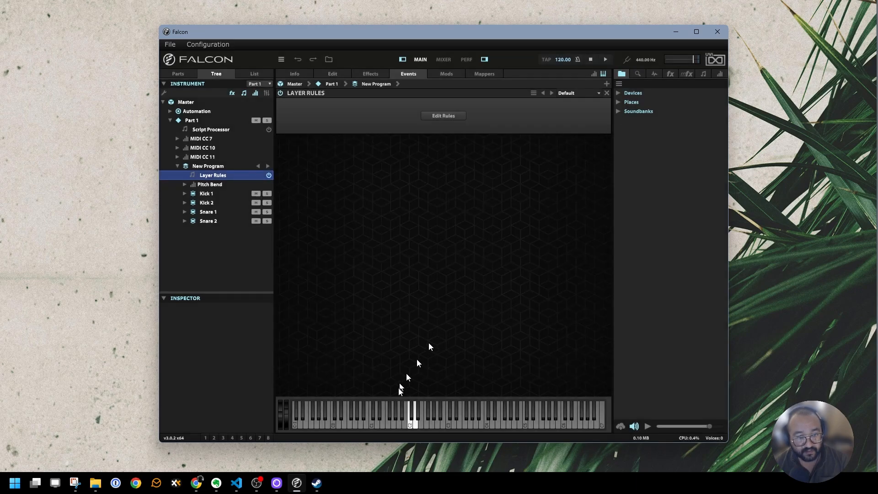
{"action": "left_click", "coordinate": [415, 422]}
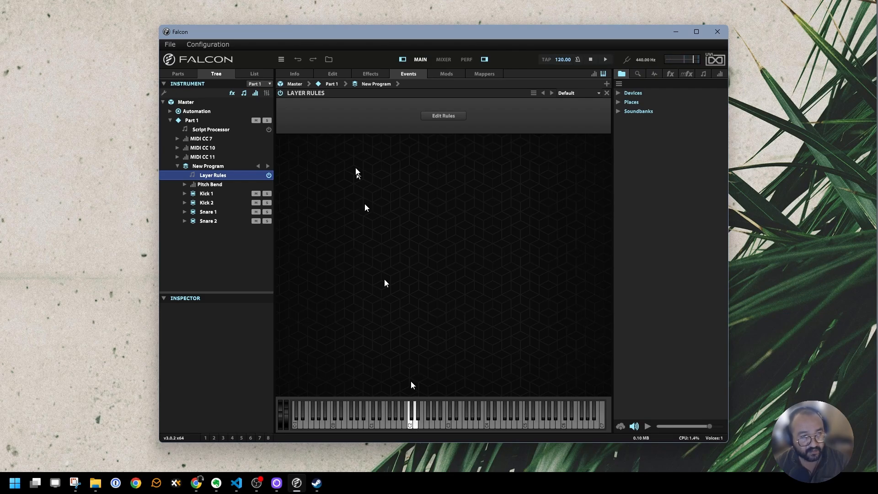
Enable Part 1's Drum Sequencer script processor and look over its velocity lanes and pattern presets.
{"action": "left_click", "coordinate": [328, 75]}
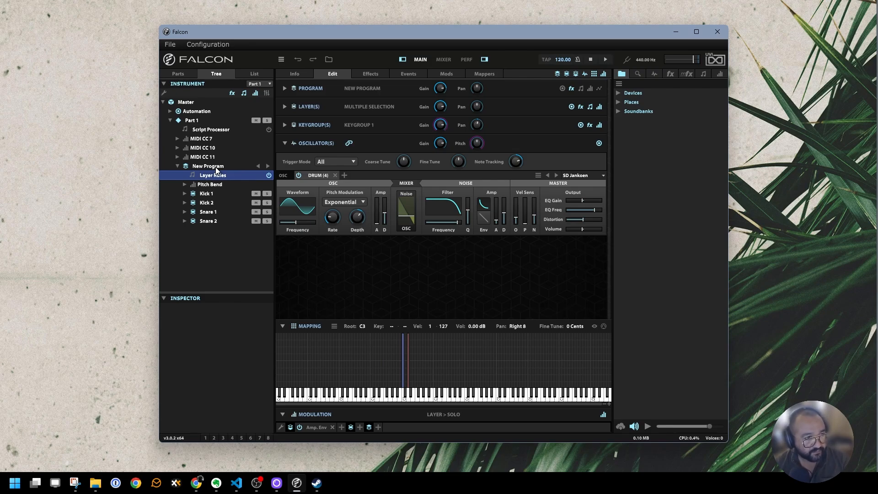
{"action": "left_click", "coordinate": [231, 131]}
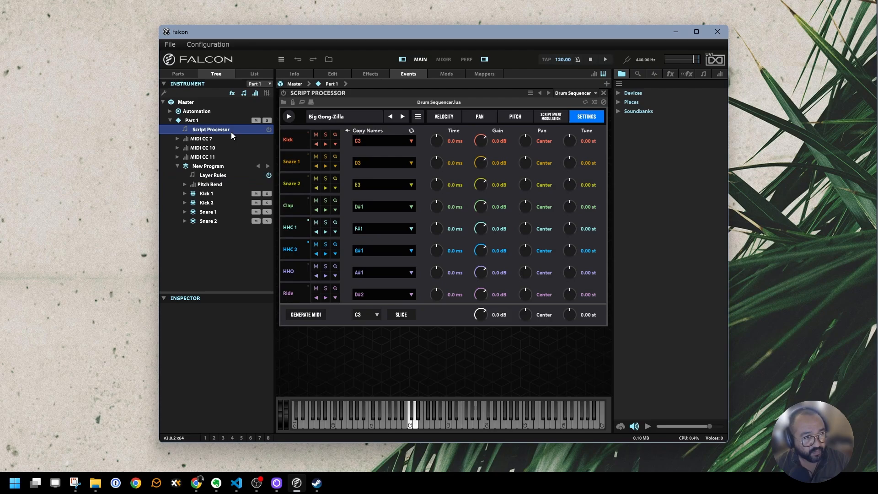
{"action": "left_click", "coordinate": [268, 131]}
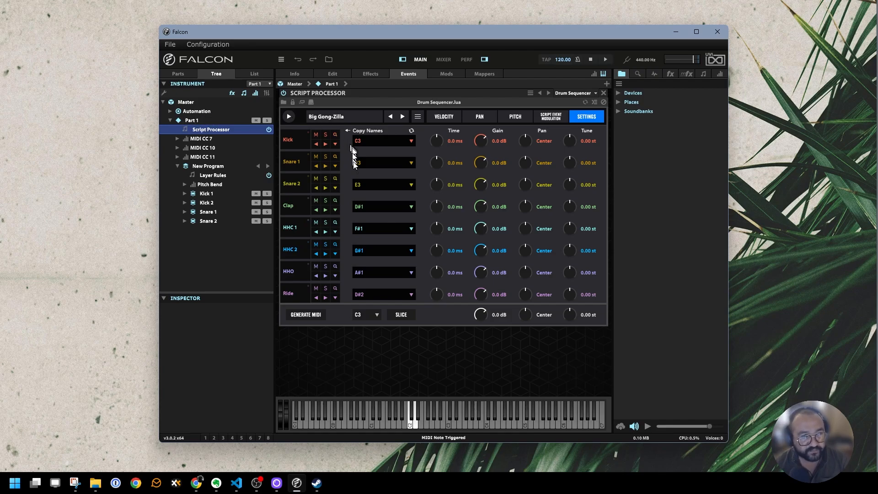
{"action": "left_click", "coordinate": [442, 118]}
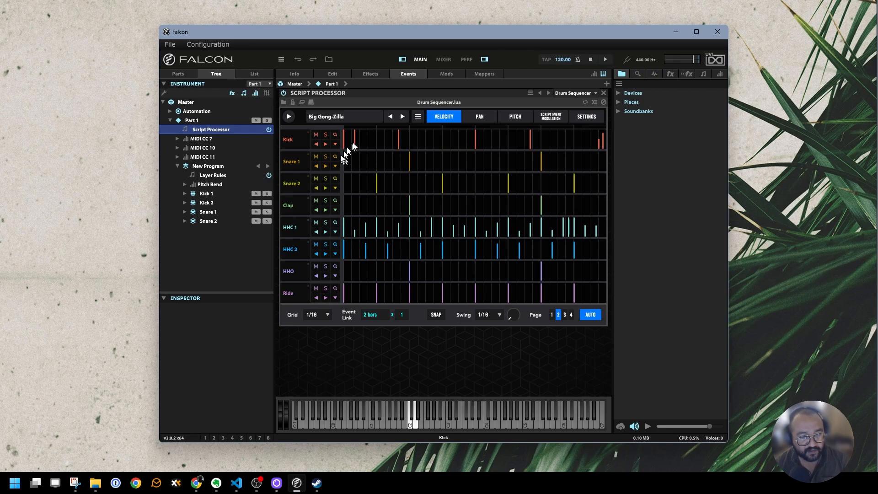
{"action": "left_click", "coordinate": [362, 116]}
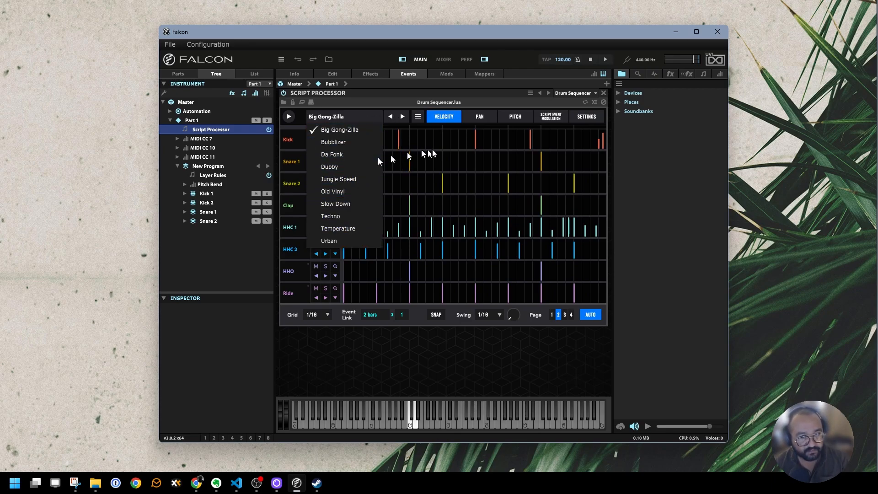
{"action": "left_click", "coordinate": [484, 143]}
Set the Drum Sequencer's Kick lane to note C2 and its Snare 1 lane to D2, and return to the velocity view.
{"action": "left_click", "coordinate": [590, 119]}
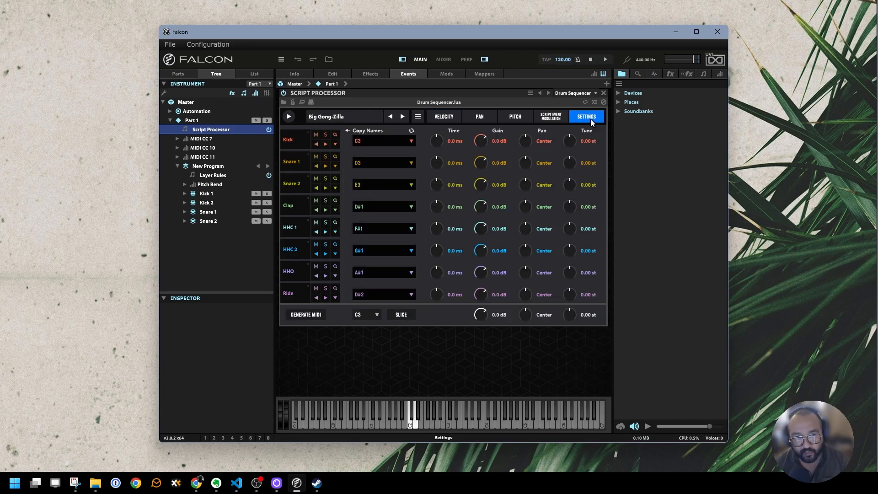
{"action": "left_click", "coordinate": [407, 141]}
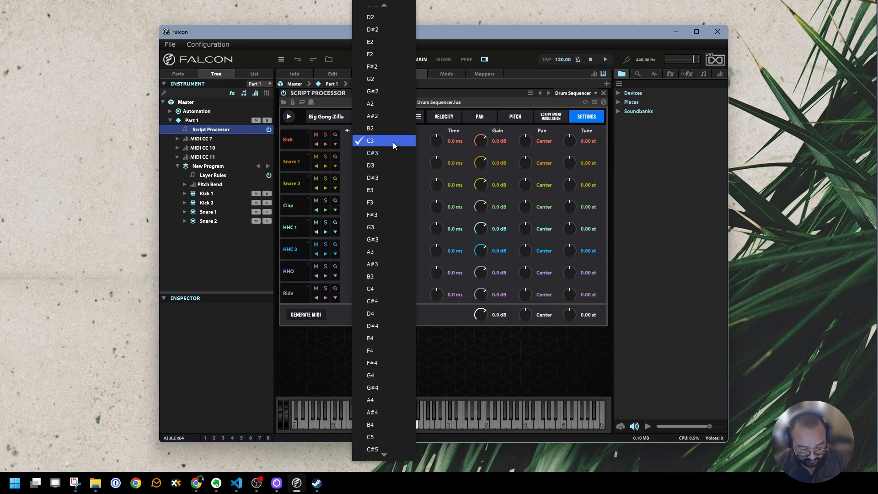
{"action": "left_click", "coordinate": [394, 142]}
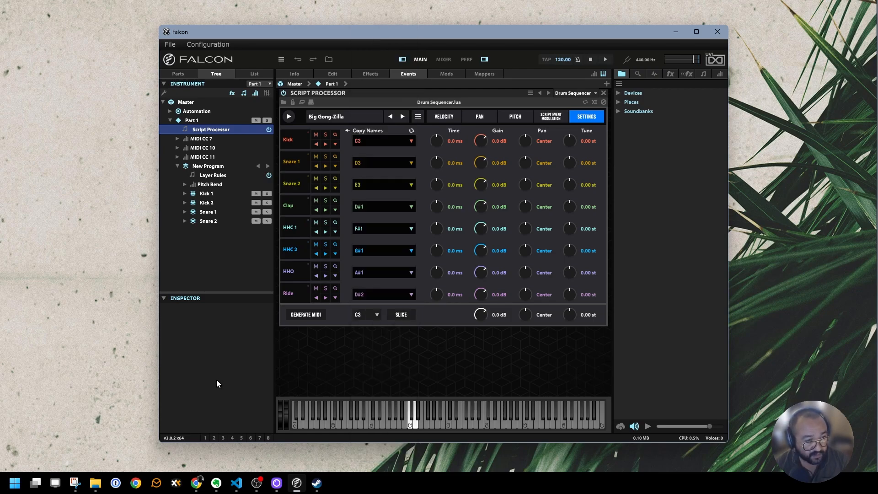
{"action": "left_click", "coordinate": [408, 142]}
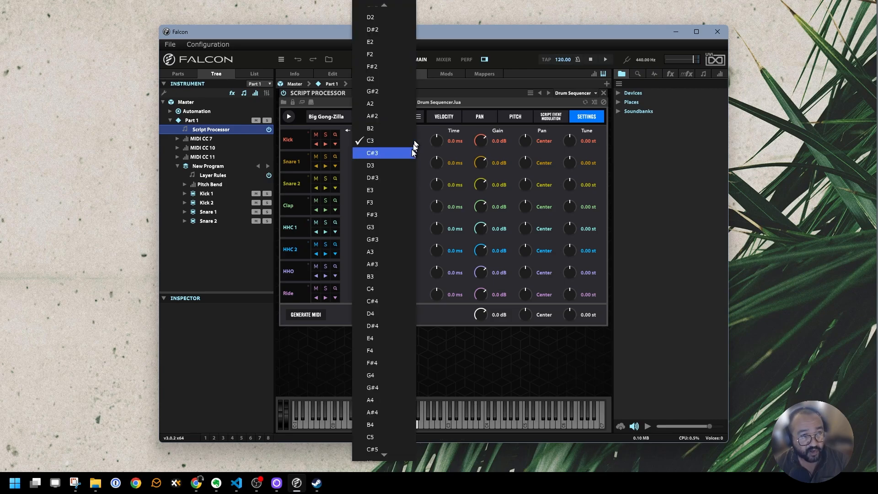
{"action": "mouse_move", "coordinate": [388, 4]}
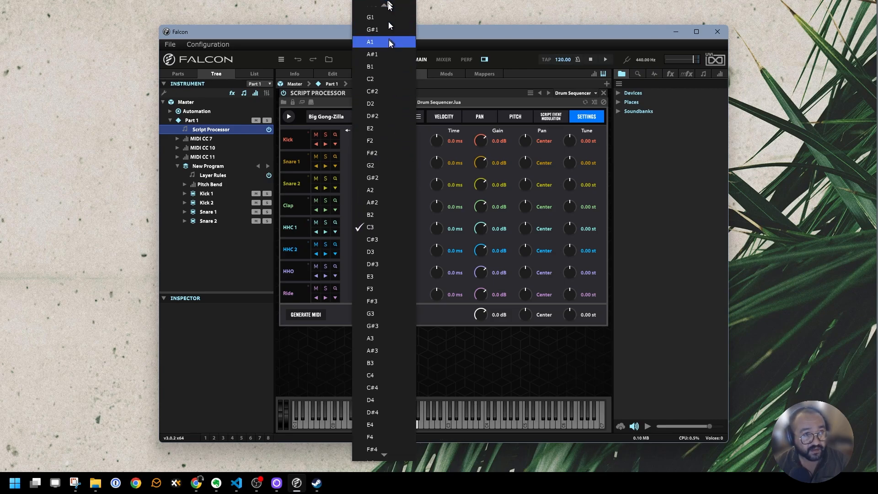
{"action": "left_click", "coordinate": [383, 78]}
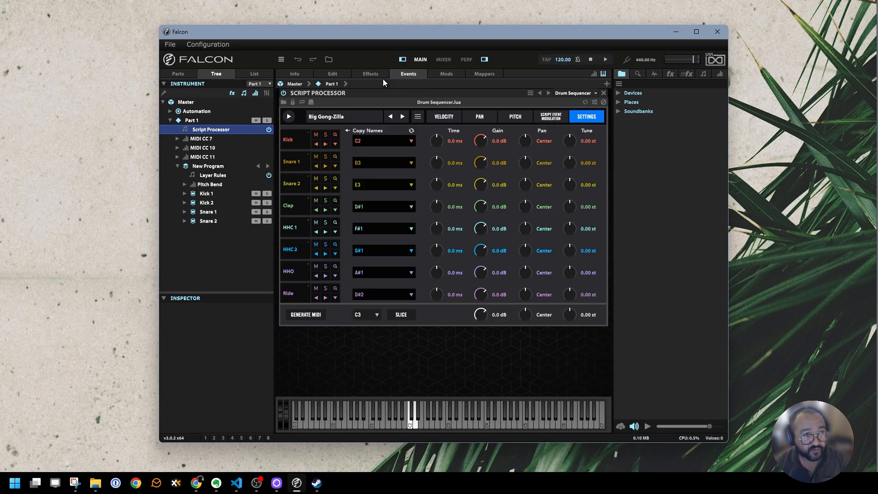
{"action": "left_click", "coordinate": [404, 165]}
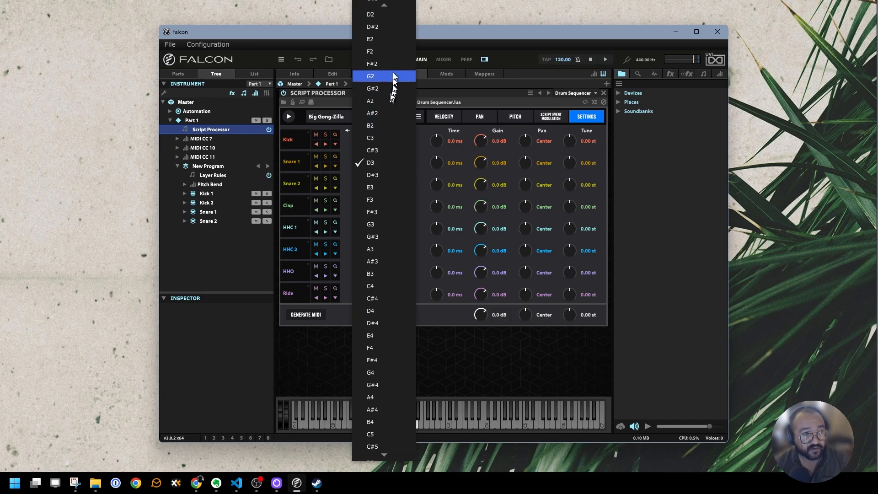
{"action": "left_click", "coordinate": [396, 18]}
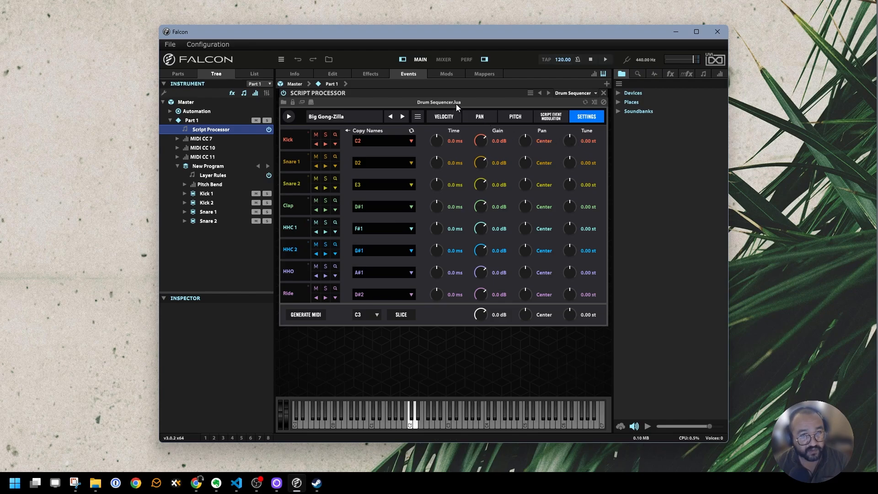
{"action": "left_click", "coordinate": [443, 116]}
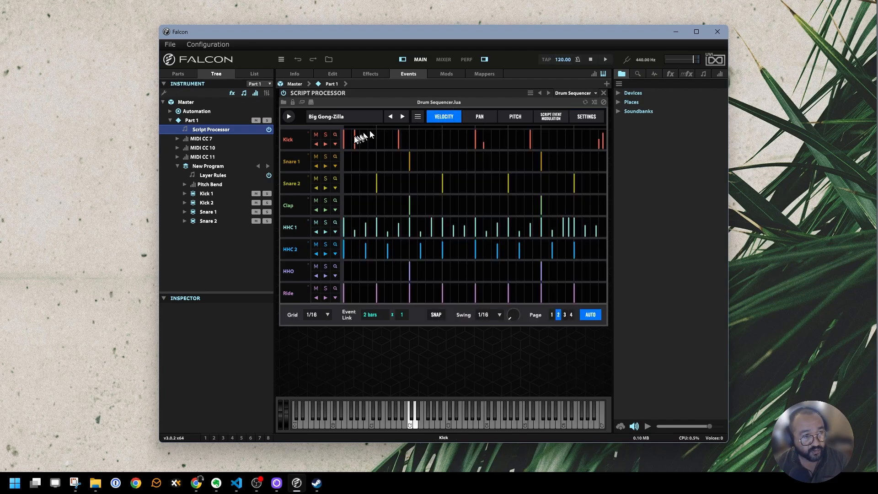
Examine how a Script Processor is added to Part 1 and where Drum Sequencer sits among the factory Sequencing scripts.
{"action": "left_click", "coordinate": [201, 120]}
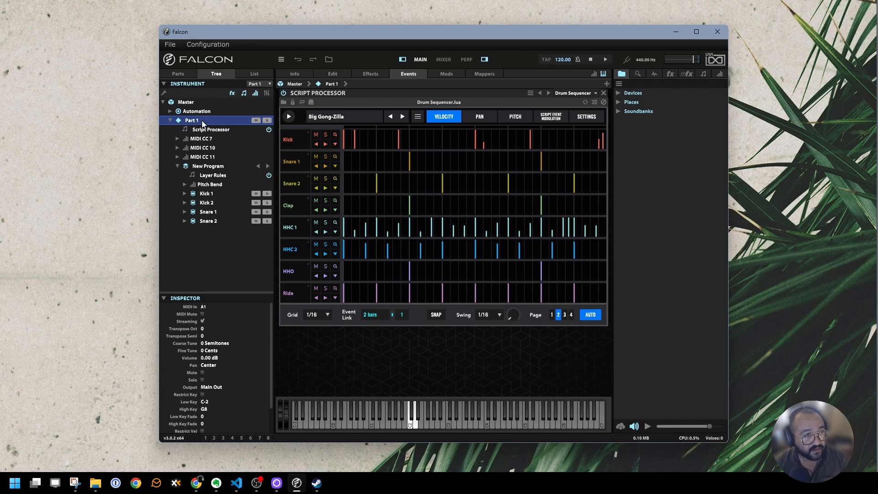
{"action": "right_click", "coordinate": [201, 120]}
{"action": "mouse_move", "coordinate": [202, 120]}
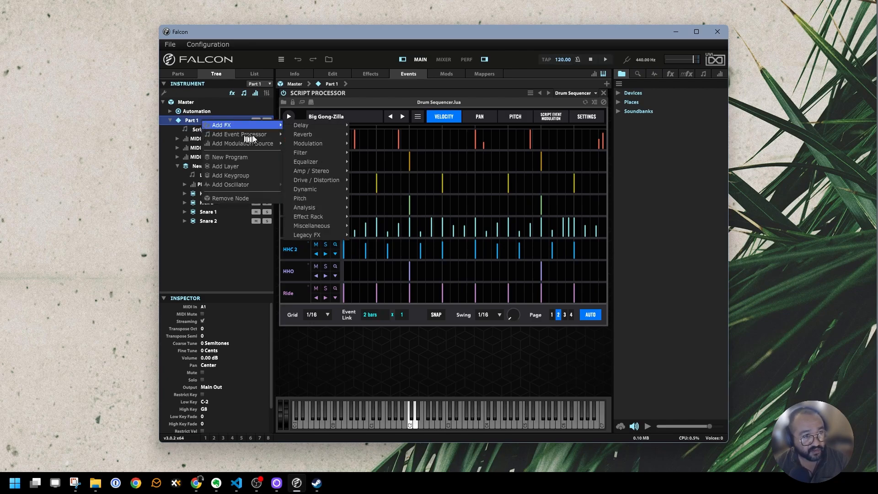
{"action": "mouse_move", "coordinate": [254, 134]}
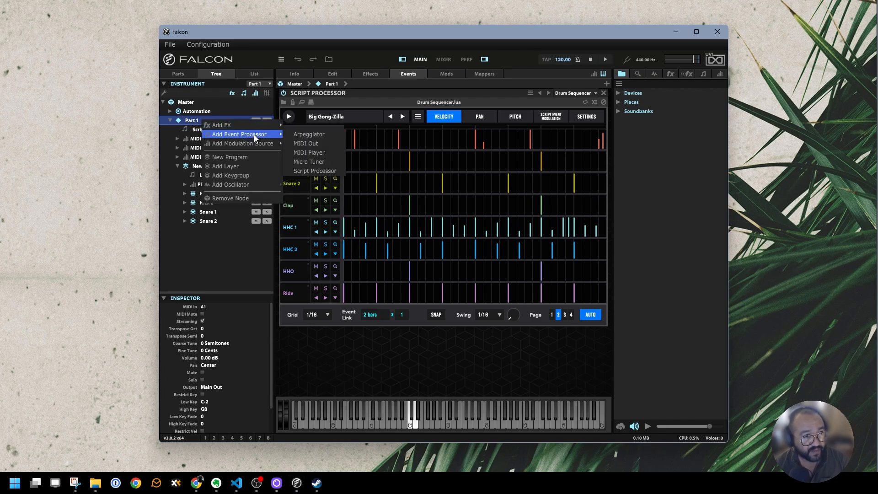
{"action": "left_click", "coordinate": [309, 171]}
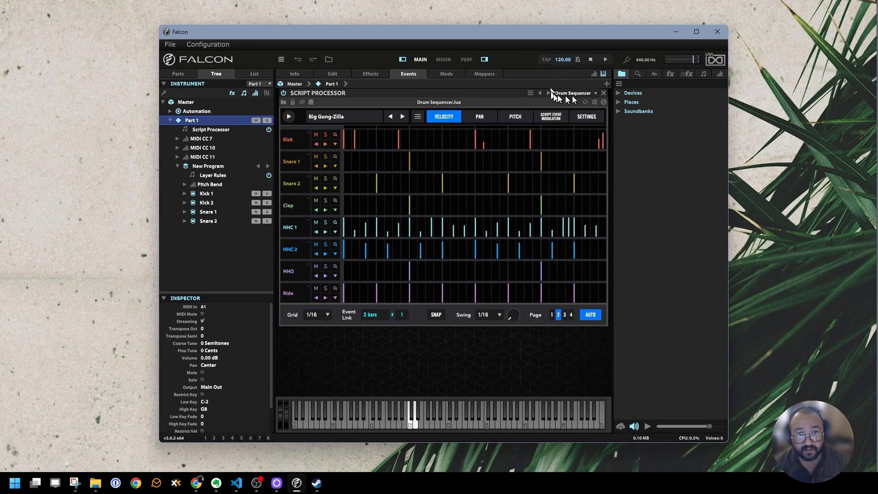
{"action": "left_click", "coordinate": [583, 93]}
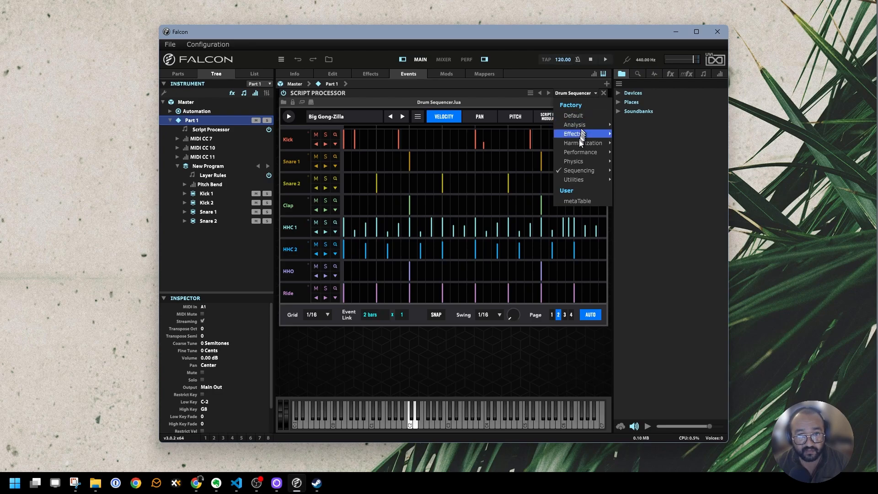
{"action": "mouse_move", "coordinate": [577, 170]}
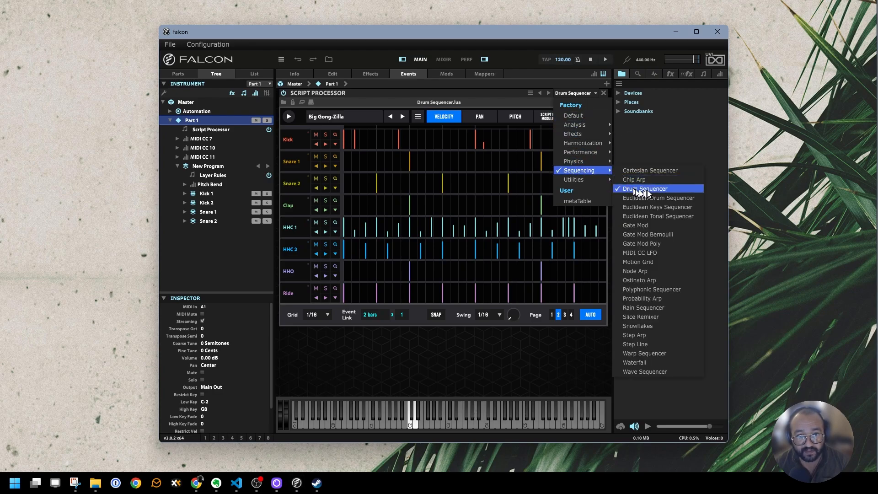
{"action": "left_click", "coordinate": [662, 188]}
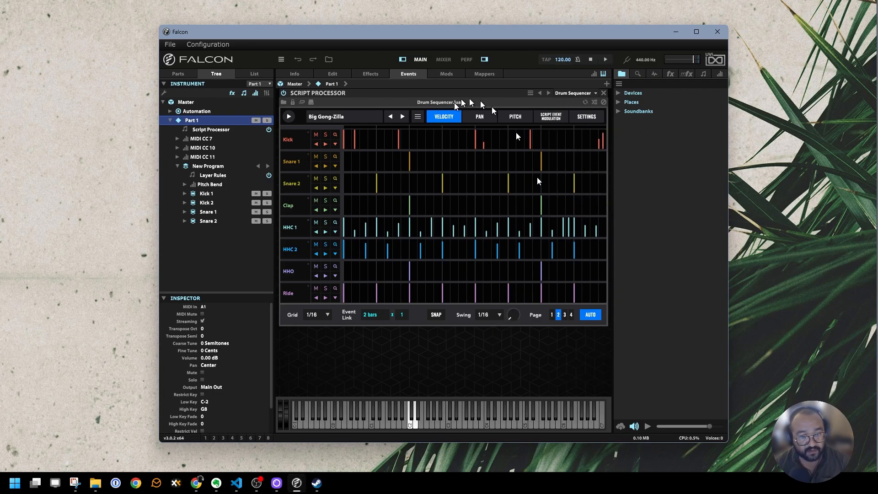
Play the Big Gong-Zilla pattern, set the Snare 2 lane's note to D2, and return to the velocity view.
{"action": "left_click", "coordinate": [289, 117]}
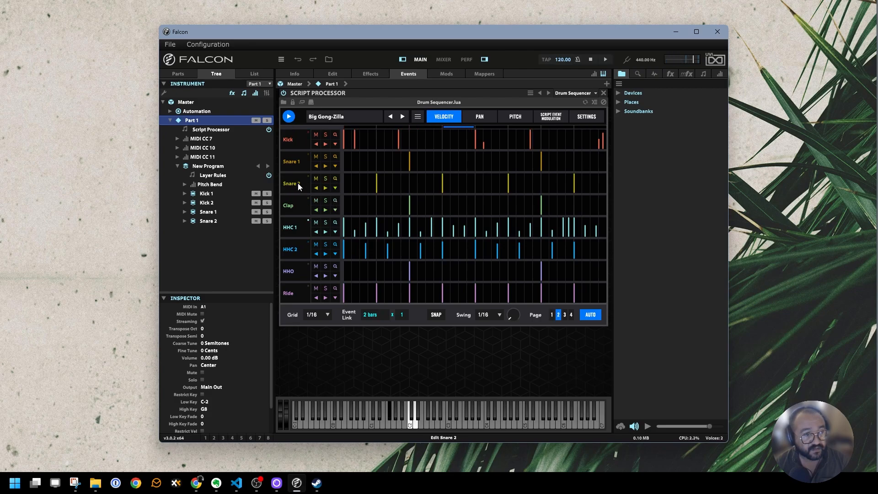
{"action": "left_click", "coordinate": [578, 120]}
{"action": "left_click", "coordinate": [405, 185]}
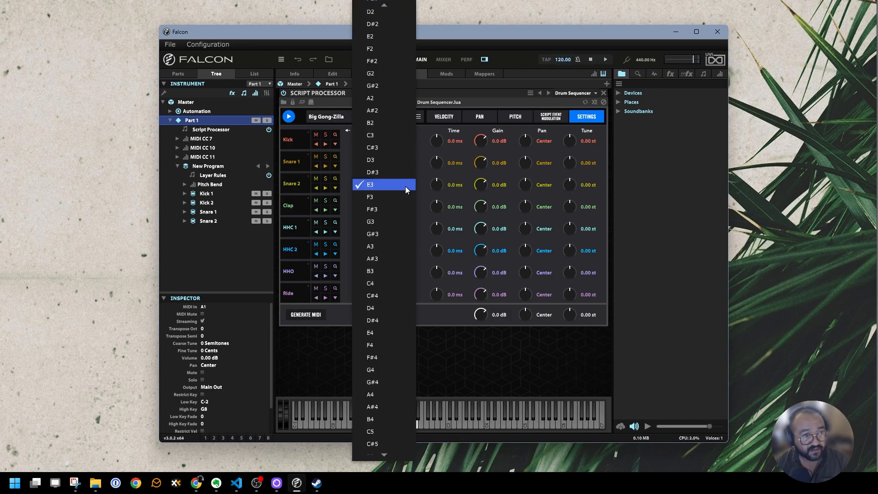
{"action": "left_click", "coordinate": [384, 17]}
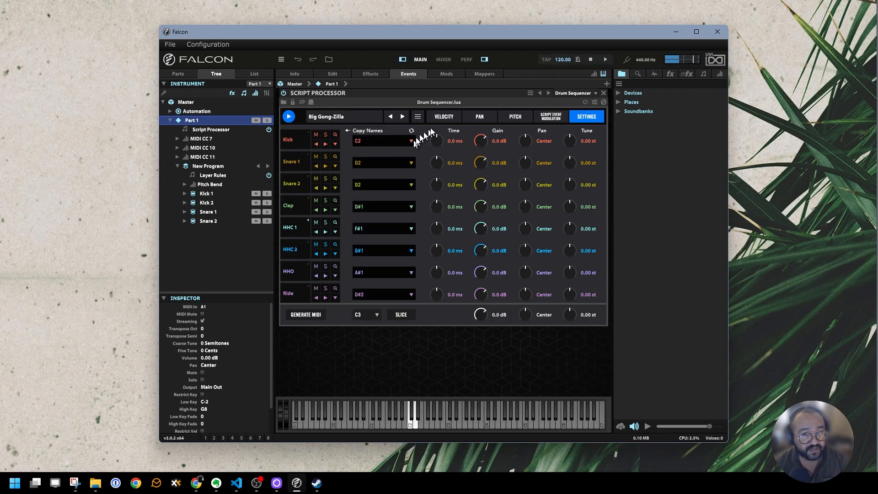
{"action": "left_click", "coordinate": [442, 120]}
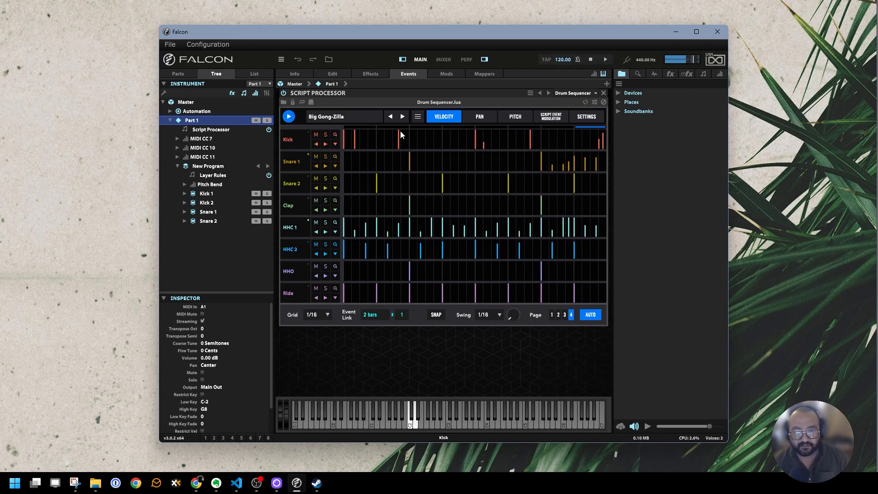
Load the BD Comics preset into the Kick 1 layer's Drum oscillator and slightly lower the master volume.
{"action": "left_click", "coordinate": [209, 201]}
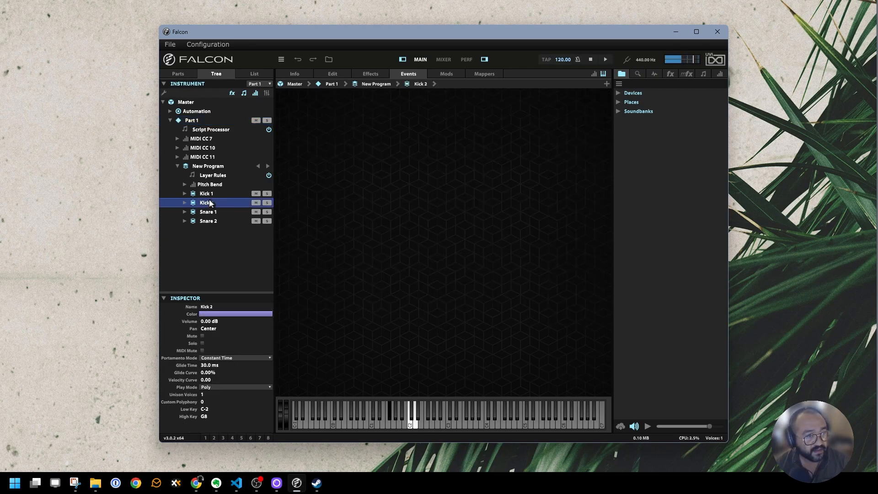
{"action": "left_click", "coordinate": [209, 193]}
{"action": "left_click", "coordinate": [327, 71]}
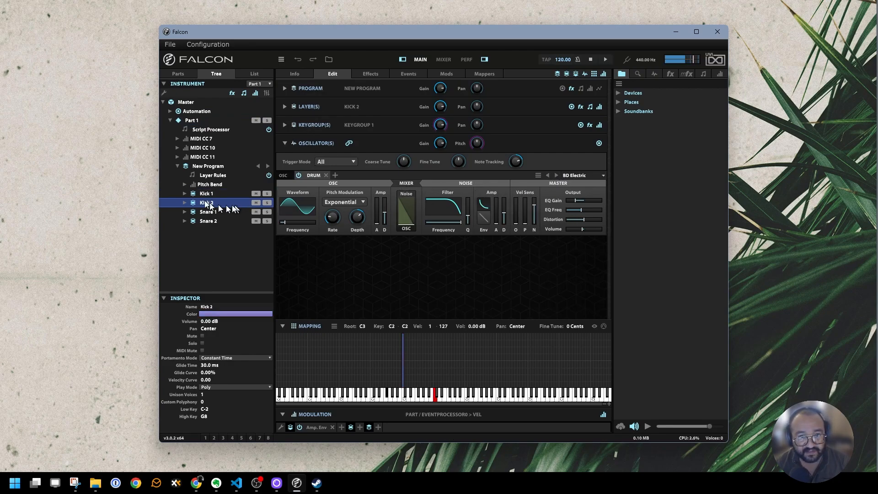
{"action": "left_click", "coordinate": [572, 174]}
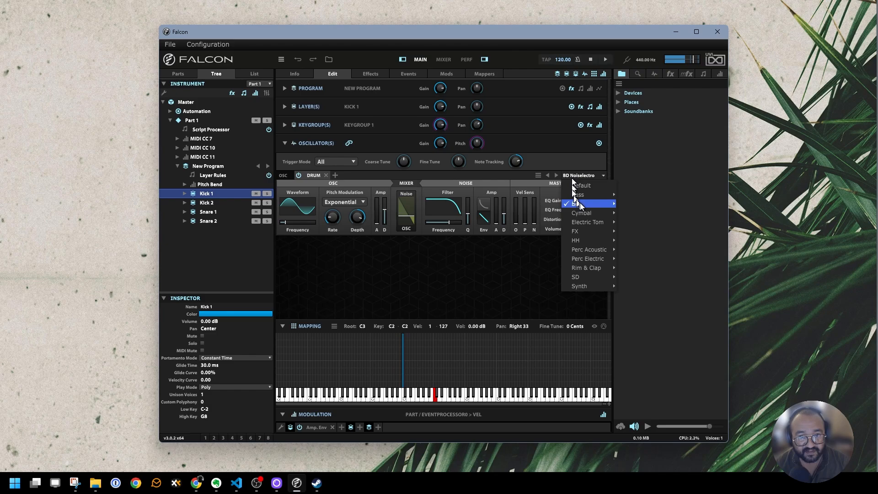
{"action": "mouse_move", "coordinate": [582, 203]}
{"action": "left_click", "coordinate": [637, 286]}
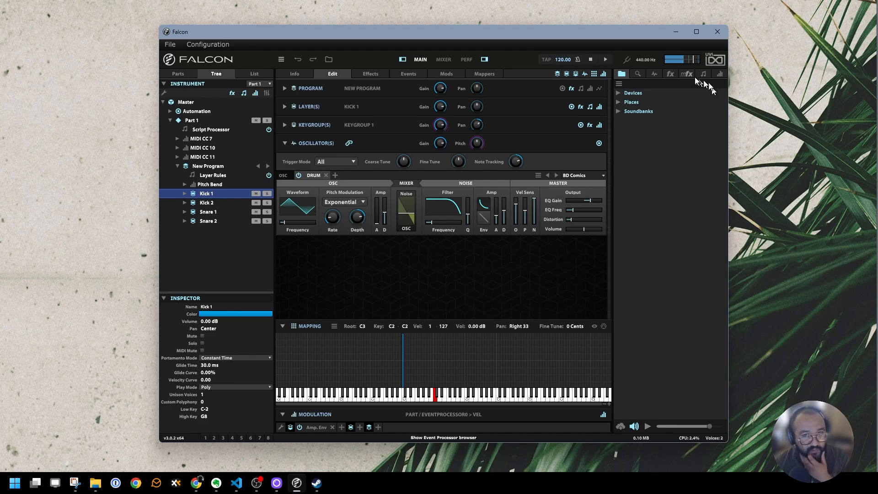
{"action": "mouse_move", "coordinate": [691, 62]}
{"action": "left_click_drag", "start_coordinate": [690, 62], "coordinate": [688, 61]}
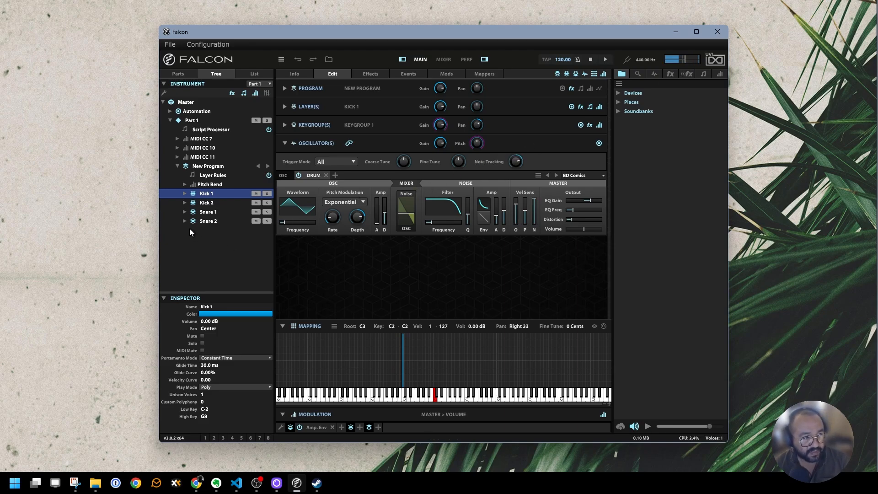
Add a SparkVerb reverb with the Classic Plate preset to the Snare 1 layer, with Mix about 41% and Decay about 2.19 s.
{"action": "left_click", "coordinate": [212, 204]}
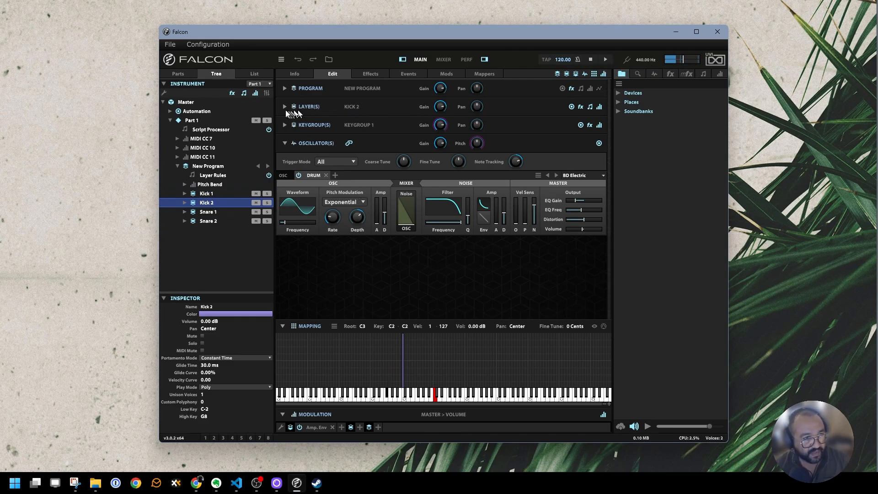
{"action": "left_click", "coordinate": [224, 212]}
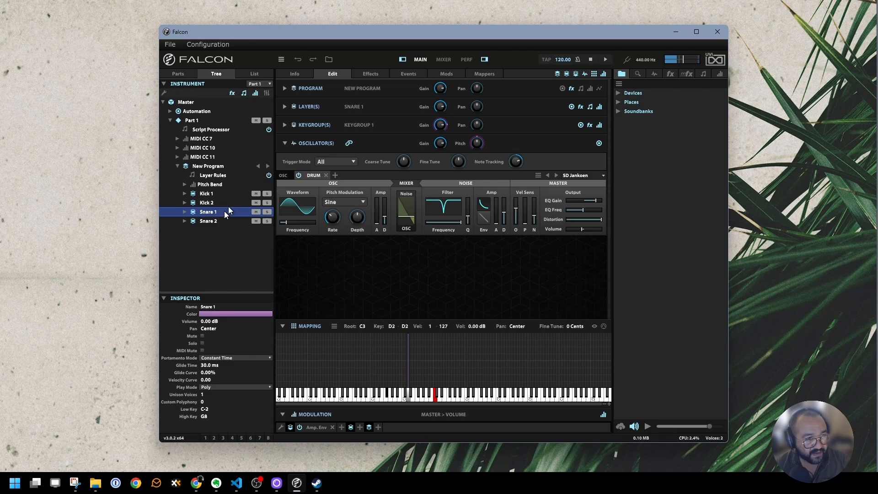
{"action": "left_click", "coordinate": [284, 107]}
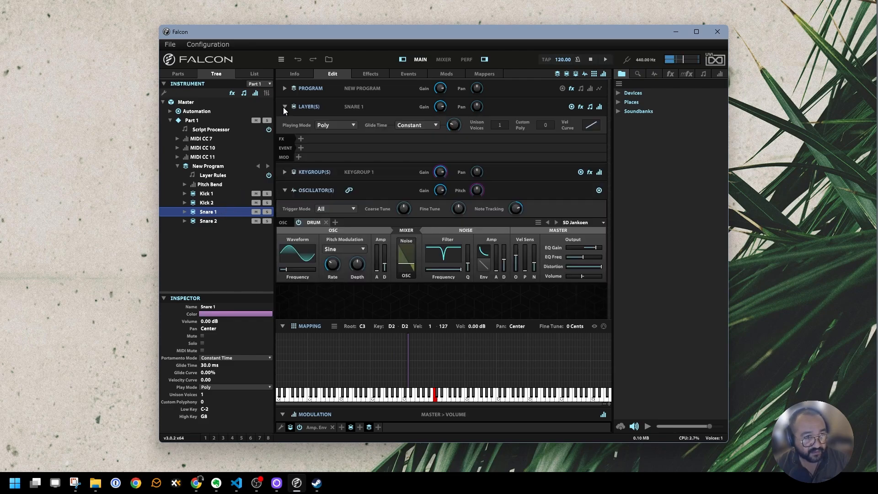
{"action": "left_click", "coordinate": [301, 138]}
{"action": "mouse_move", "coordinate": [341, 158]}
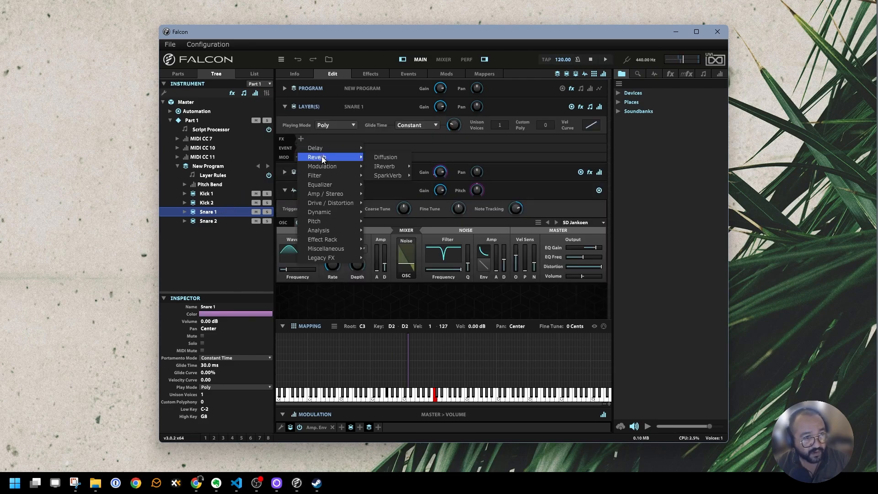
{"action": "mouse_move", "coordinate": [388, 176]}
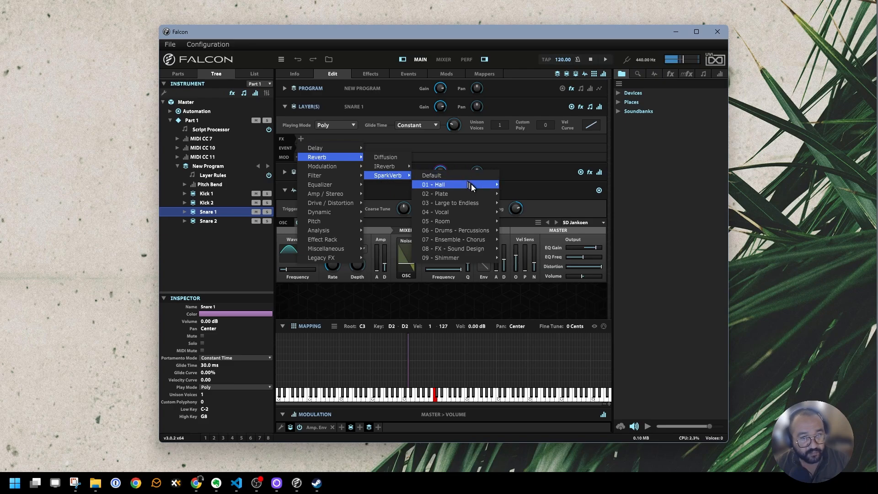
{"action": "mouse_move", "coordinate": [461, 185]}
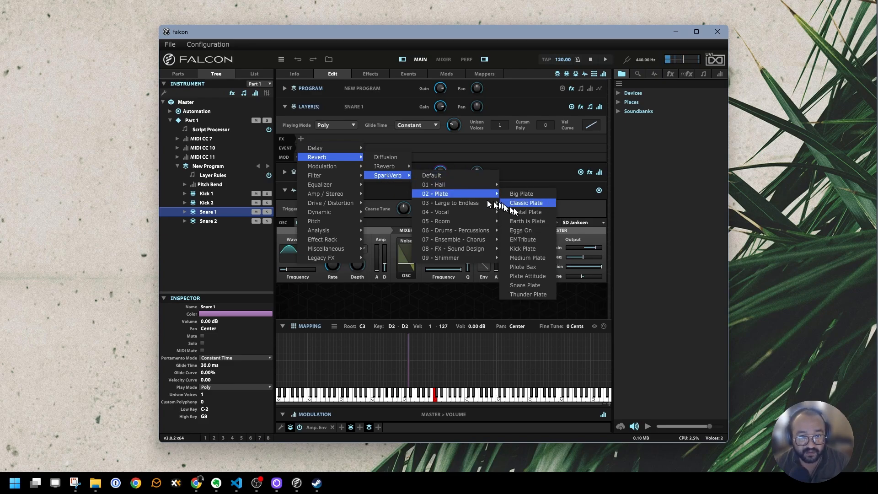
{"action": "left_click", "coordinate": [517, 204]}
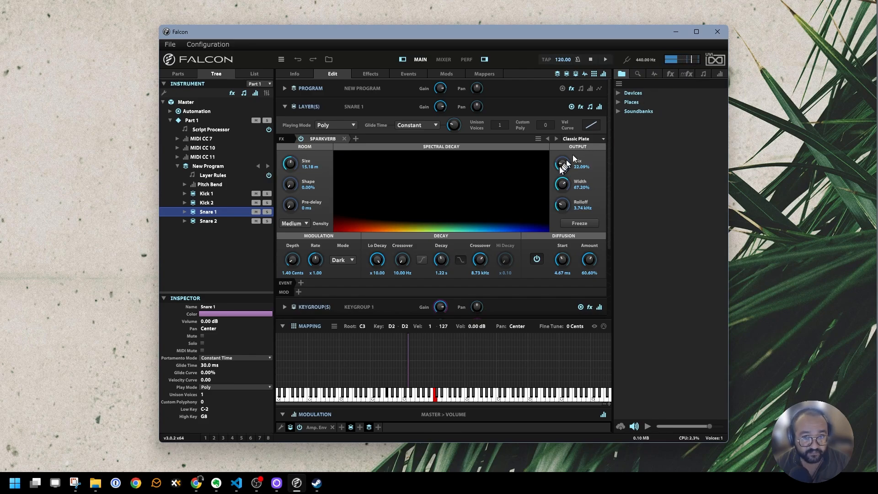
{"action": "left_click_drag", "start_coordinate": [562, 164], "coordinate": [558, 144]}
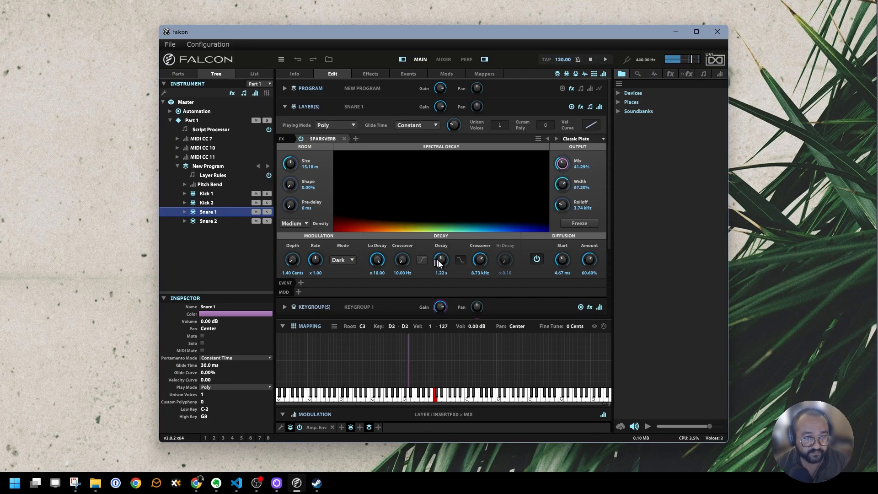
{"action": "left_click_drag", "start_coordinate": [438, 263], "coordinate": [438, 244]}
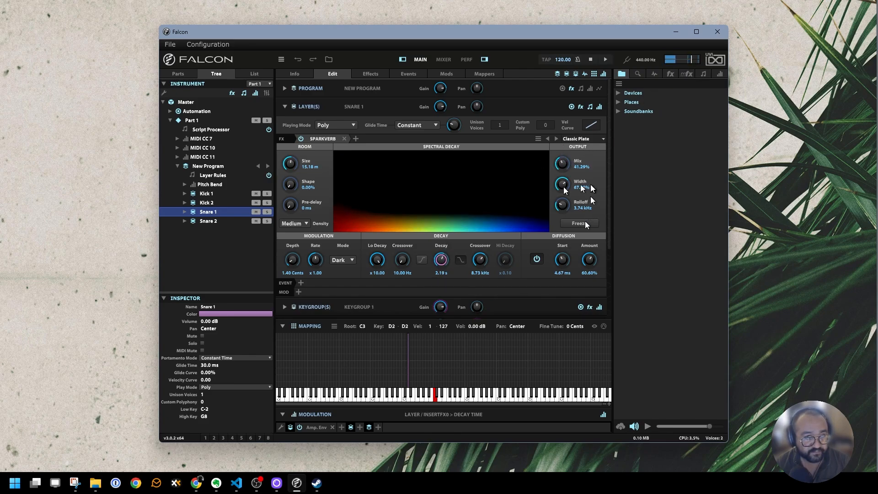
Add a Dual Delay X effect after the Snare 1 layer's SparkVerb and load its Alter Echo preset.
{"action": "left_click", "coordinate": [356, 139]}
{"action": "mouse_move", "coordinate": [388, 148]}
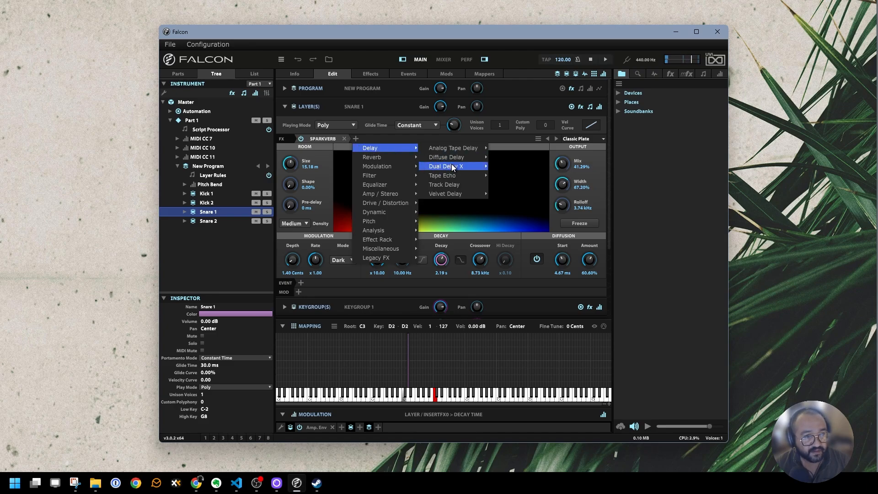
{"action": "mouse_move", "coordinate": [452, 165]}
{"action": "left_click", "coordinate": [503, 168]}
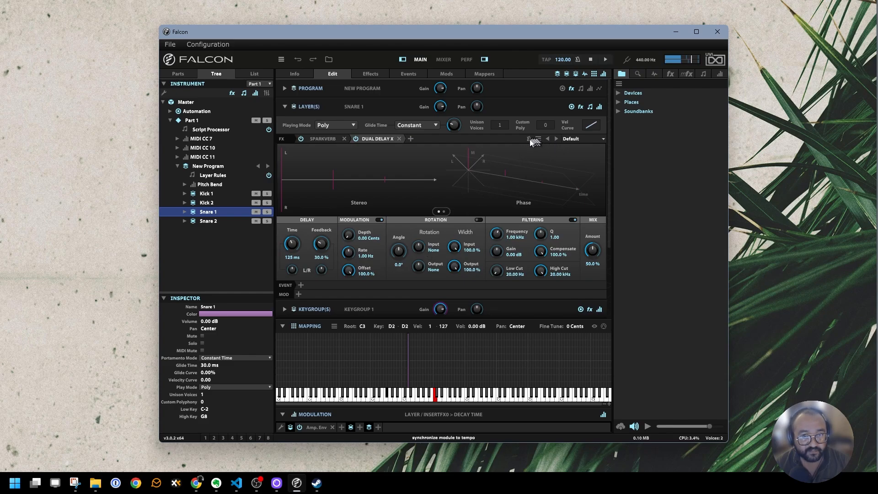
{"action": "left_click", "coordinate": [556, 139]}
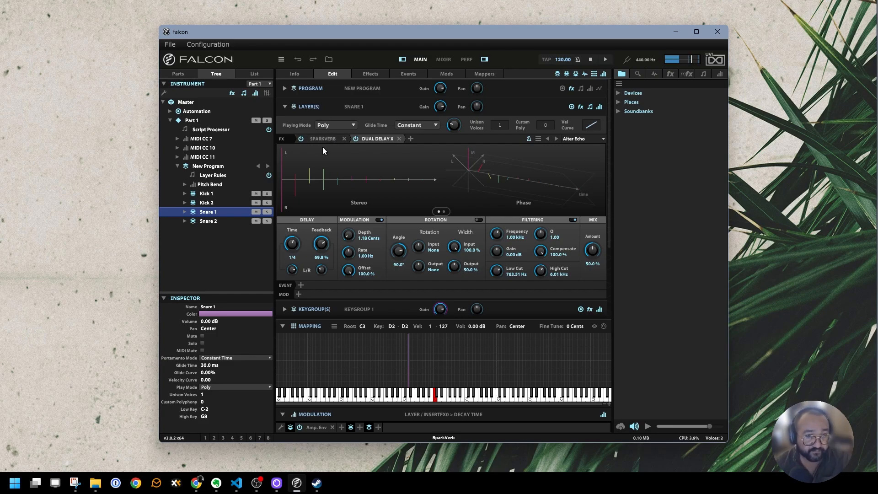
Reopen Part 1's Drum Sequencer script processor and switch its pattern to Da Fonk.
{"action": "left_click", "coordinate": [208, 129]}
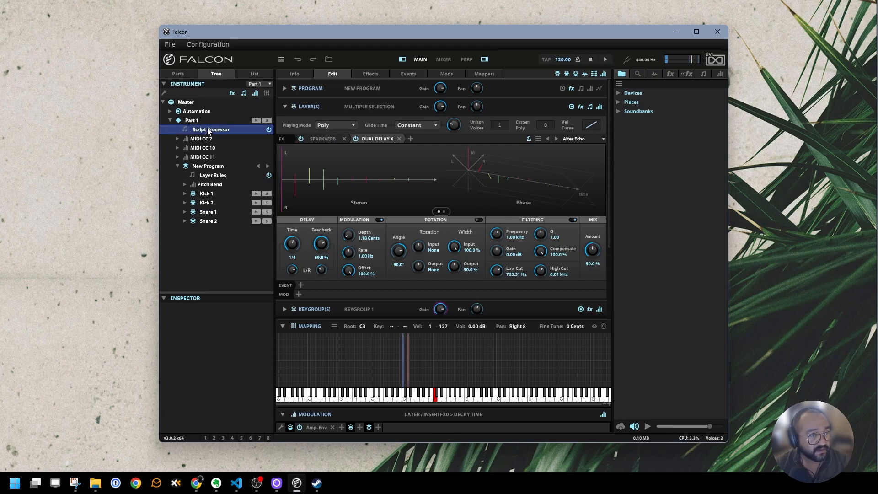
{"action": "left_click", "coordinate": [285, 88]}
{"action": "left_click", "coordinate": [284, 88]}
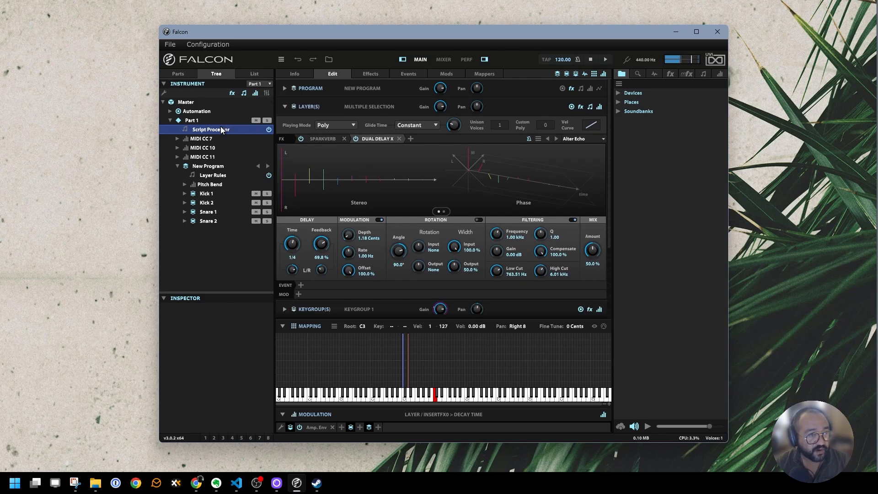
{"action": "double_click", "coordinate": [221, 129]}
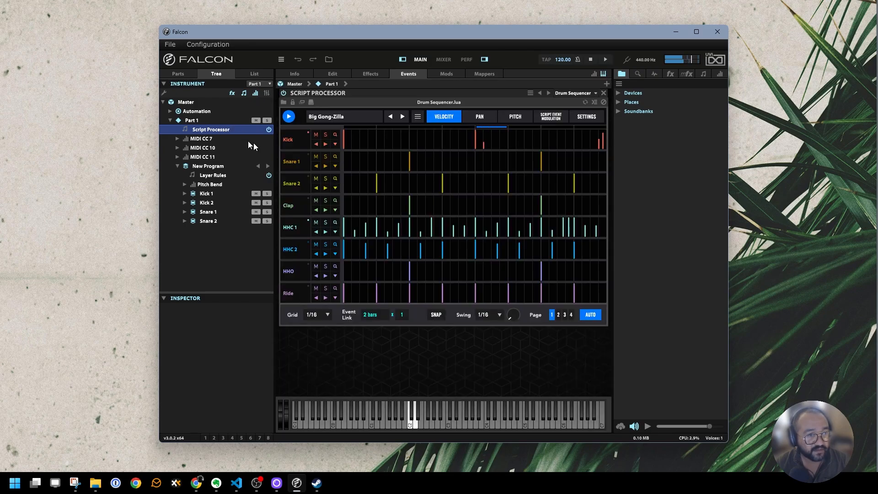
{"action": "left_click", "coordinate": [401, 117]}
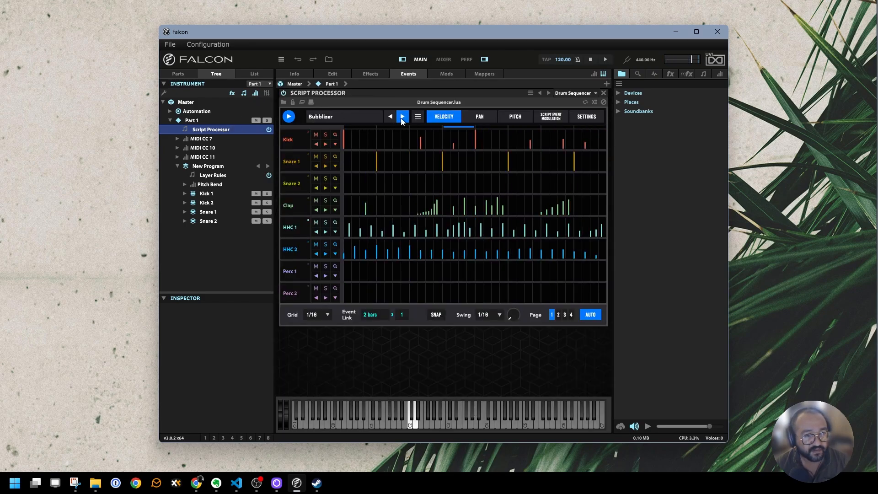
{"action": "left_click", "coordinate": [400, 117]}
Set the Da Fonk pattern's Kick lane to note C2 and its Snare 1 and Snare 2 lanes to D2.
{"action": "left_click", "coordinate": [586, 117]}
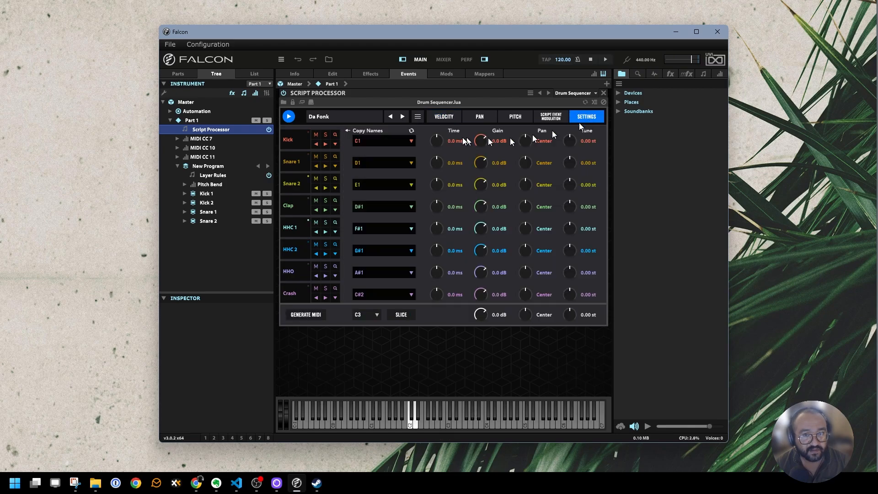
{"action": "left_click", "coordinate": [405, 142]}
{"action": "left_click", "coordinate": [381, 284]}
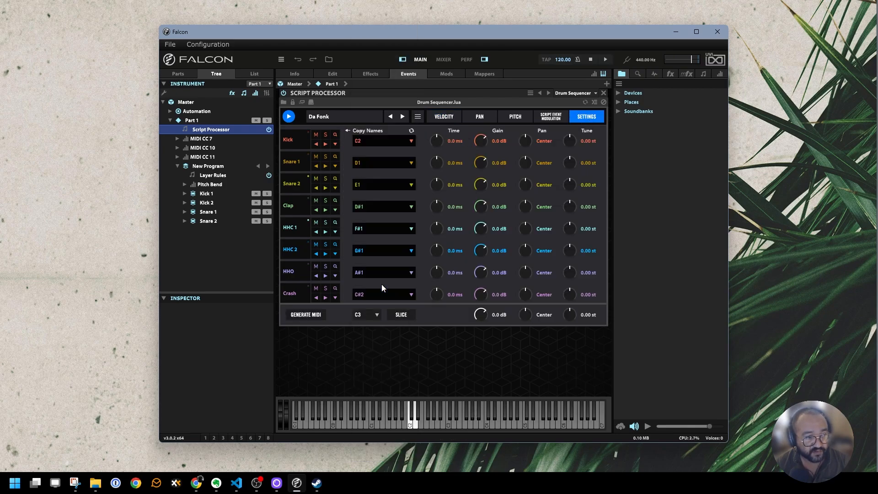
{"action": "left_click", "coordinate": [398, 163]}
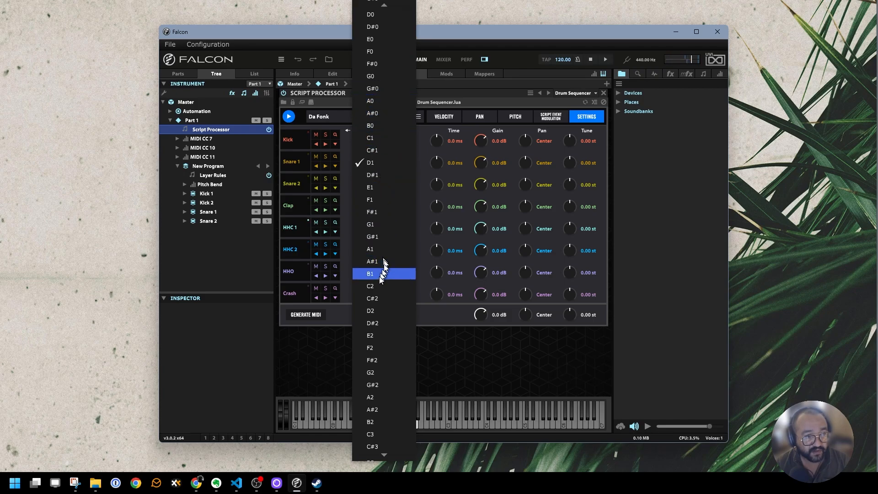
{"action": "left_click", "coordinate": [380, 311]}
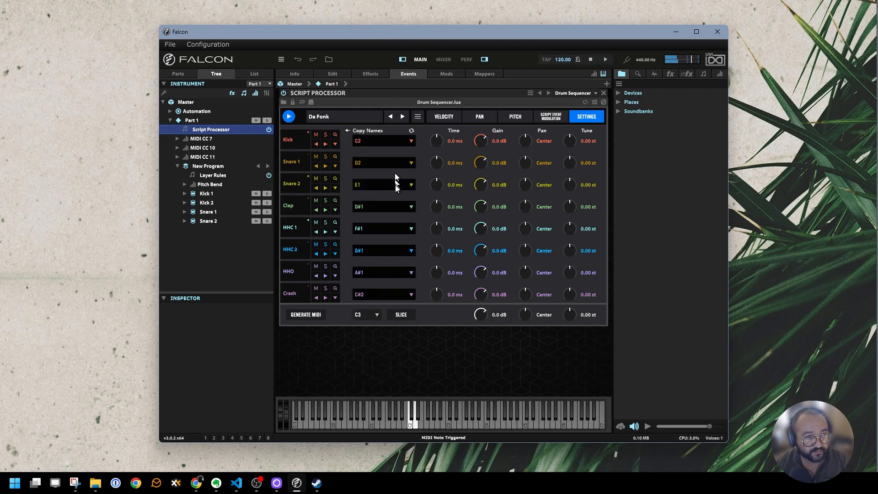
{"action": "left_click", "coordinate": [395, 184]}
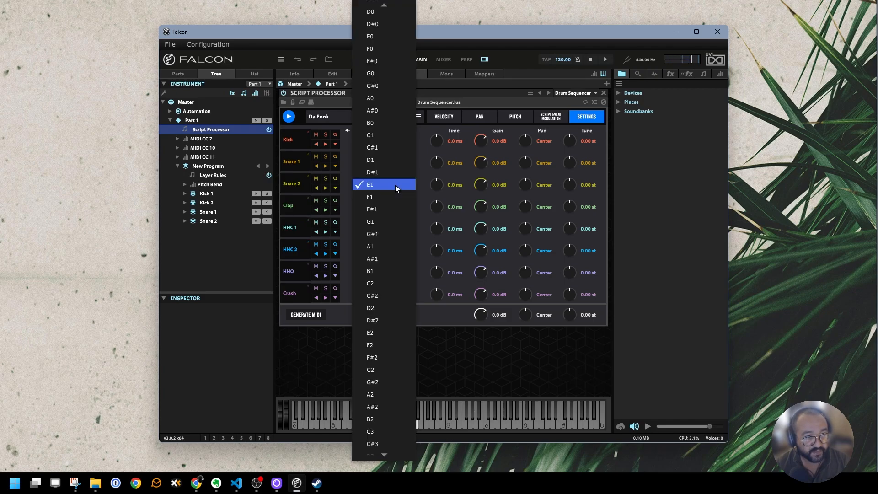
{"action": "left_click", "coordinate": [372, 309]}
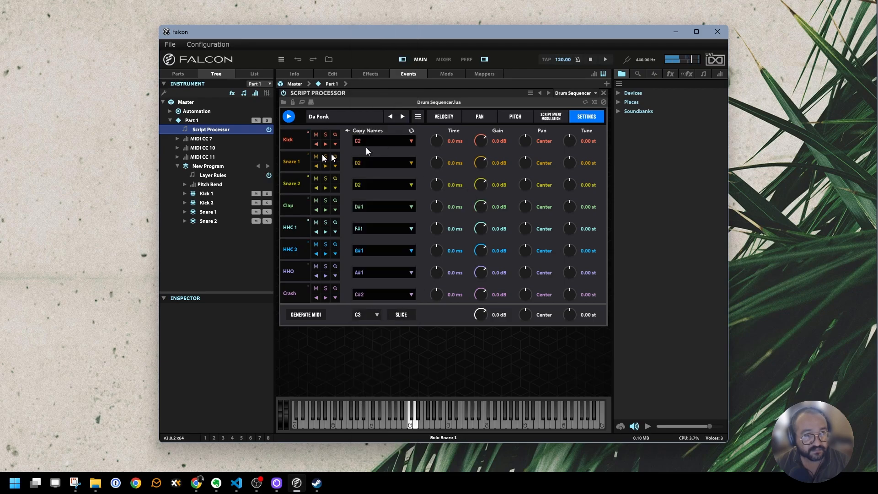
Return to the edit view of the layers and lower the master volume to about -19 dB.
{"action": "left_click", "coordinate": [334, 73]}
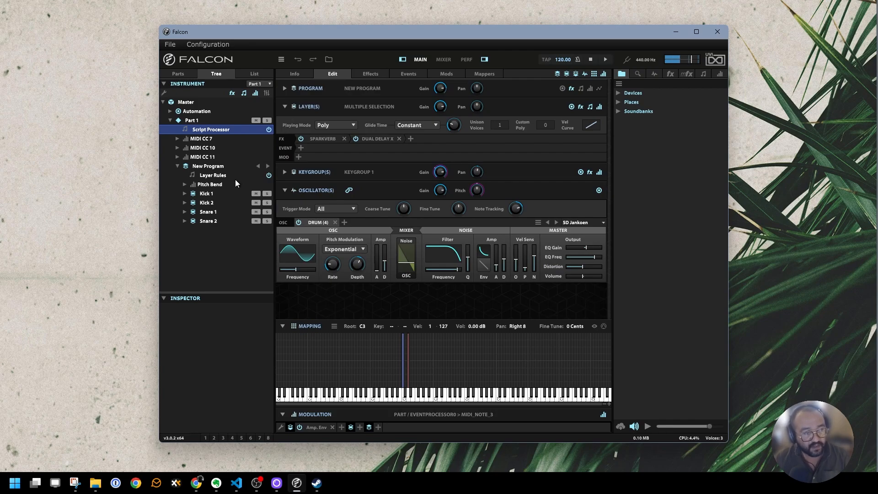
{"action": "scroll", "coordinate": [685, 61], "scroll_direction": "down", "scroll_amount": 4}
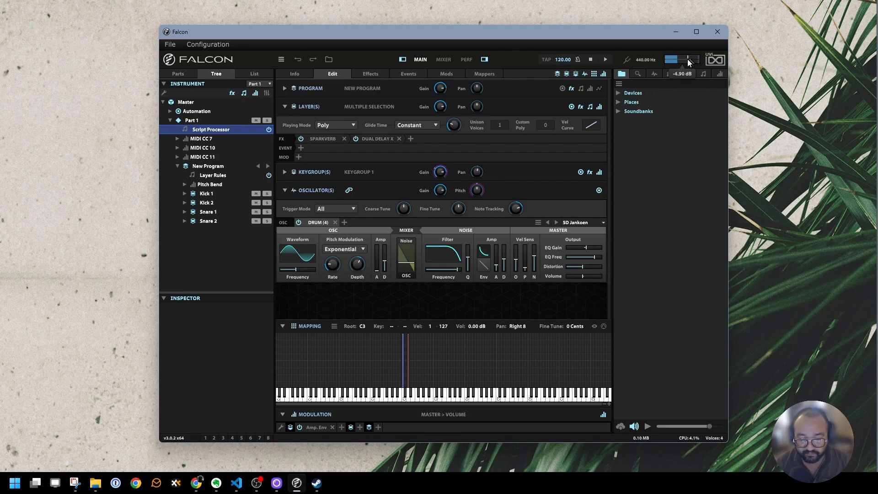
{"action": "left_click_drag", "start_coordinate": [681, 61], "coordinate": [679, 61]}
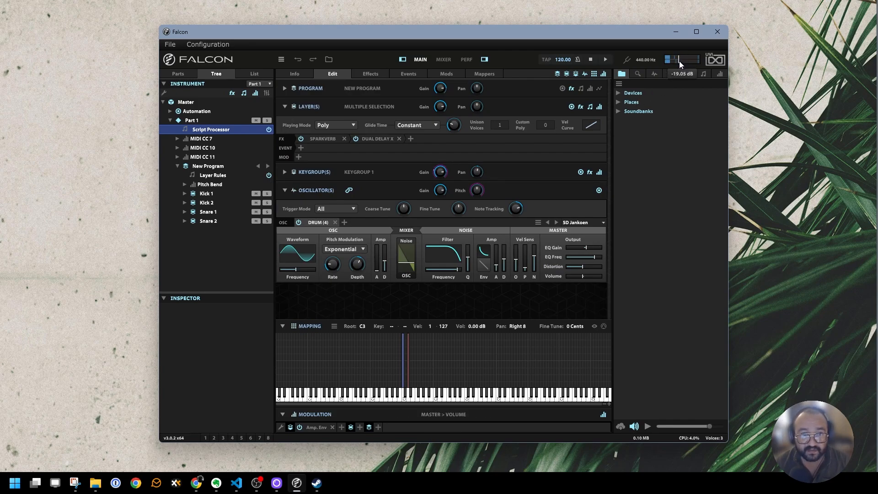
Examine the program's Layer Rules, checking which target layer each entry of the two Random Cycle rules has, and close the rules editor.
{"action": "left_click", "coordinate": [216, 175]}
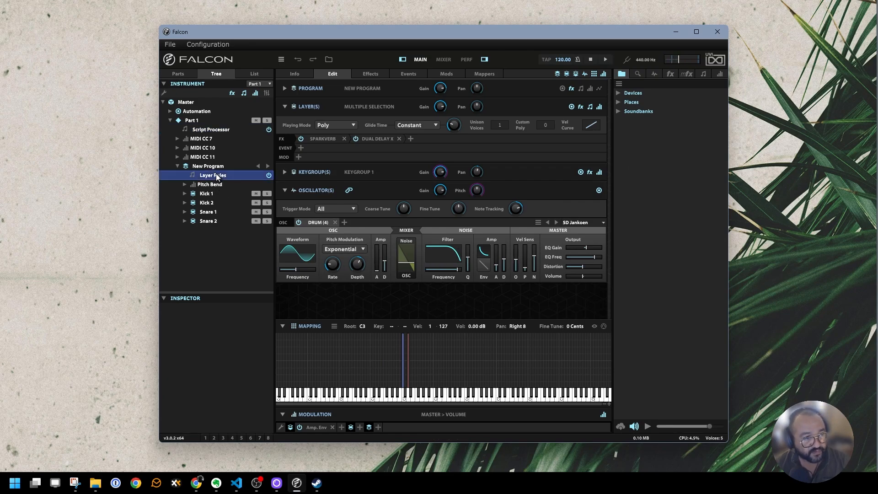
{"action": "left_click", "coordinate": [429, 118]}
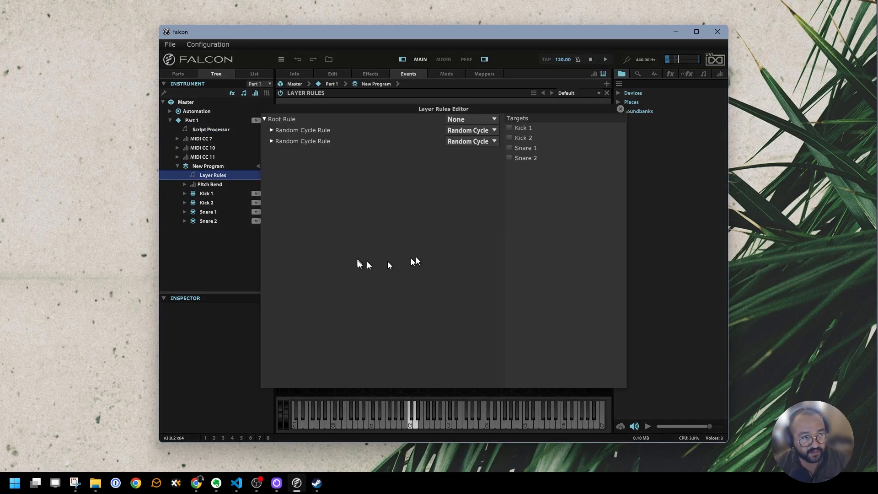
{"action": "left_click", "coordinate": [300, 132]}
{"action": "left_click", "coordinate": [272, 141]}
{"action": "left_click", "coordinate": [272, 130]}
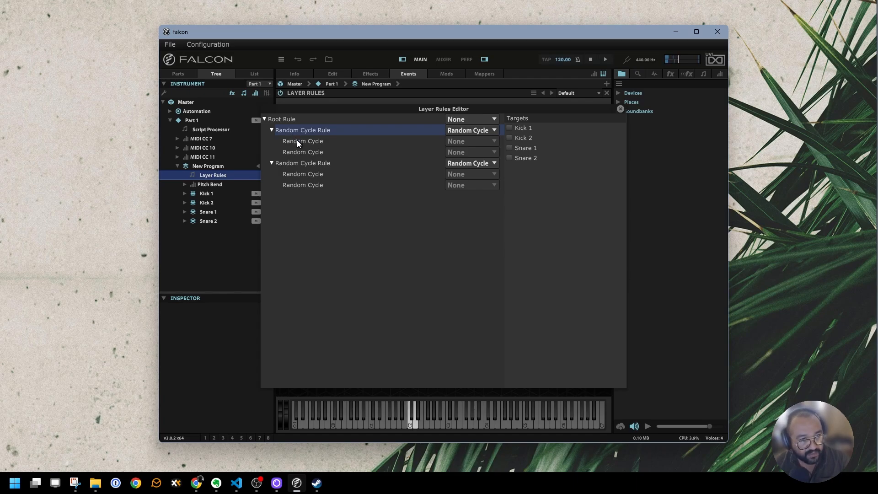
{"action": "left_click", "coordinate": [297, 141]}
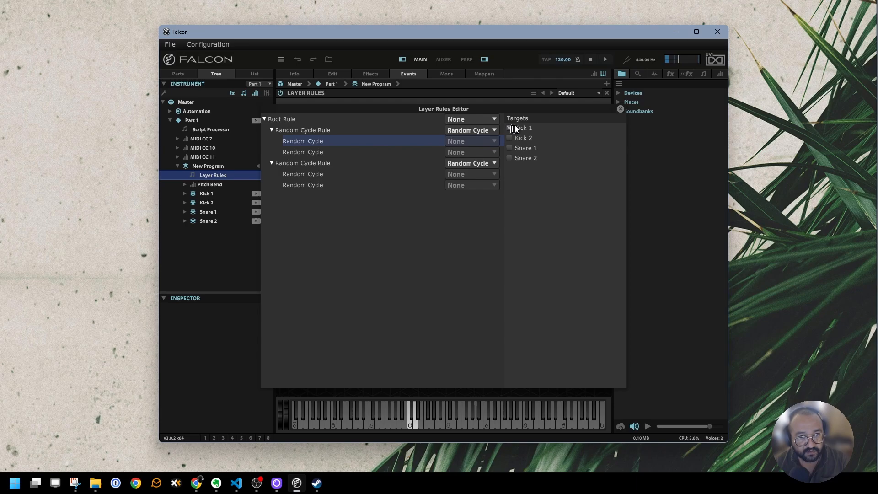
{"action": "left_click", "coordinate": [343, 152]}
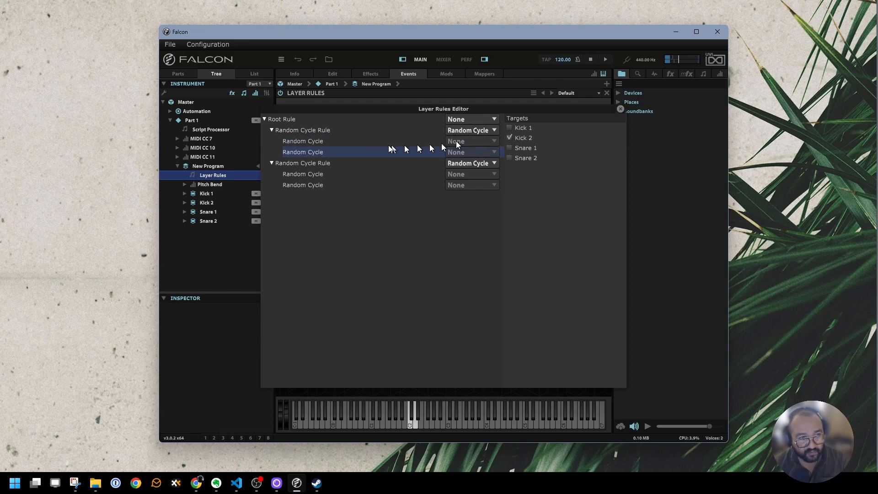
{"action": "left_click", "coordinate": [325, 142]}
{"action": "left_click", "coordinate": [325, 130]}
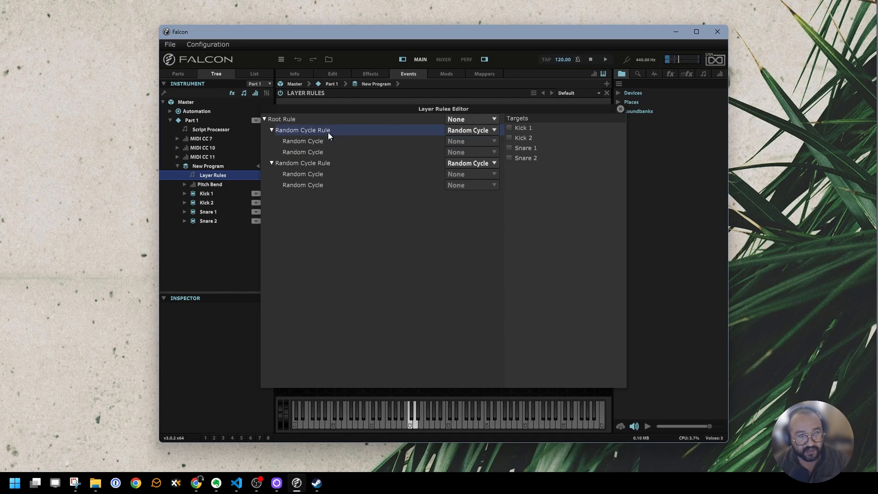
{"action": "left_click", "coordinate": [323, 174]}
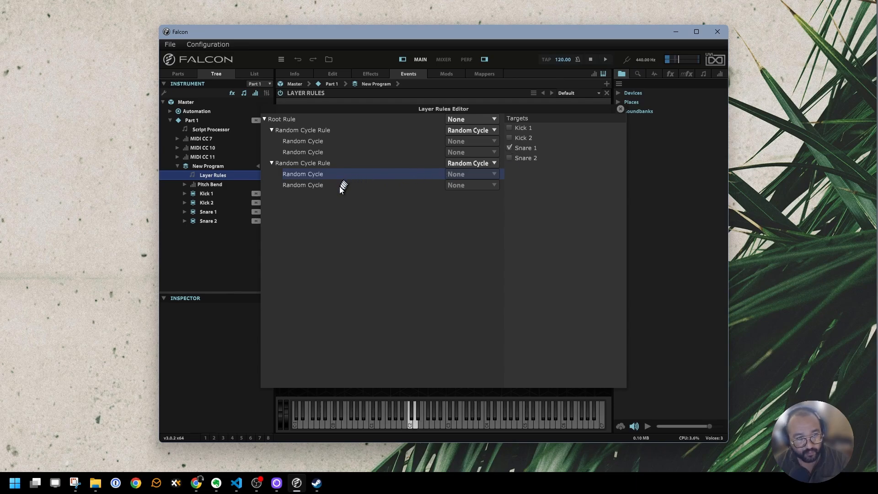
{"action": "left_click", "coordinate": [340, 186]}
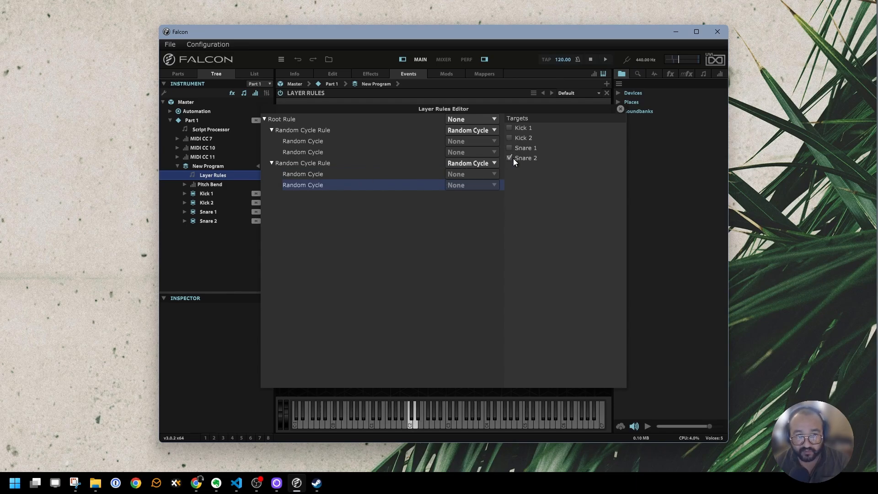
{"action": "left_click", "coordinate": [318, 162]}
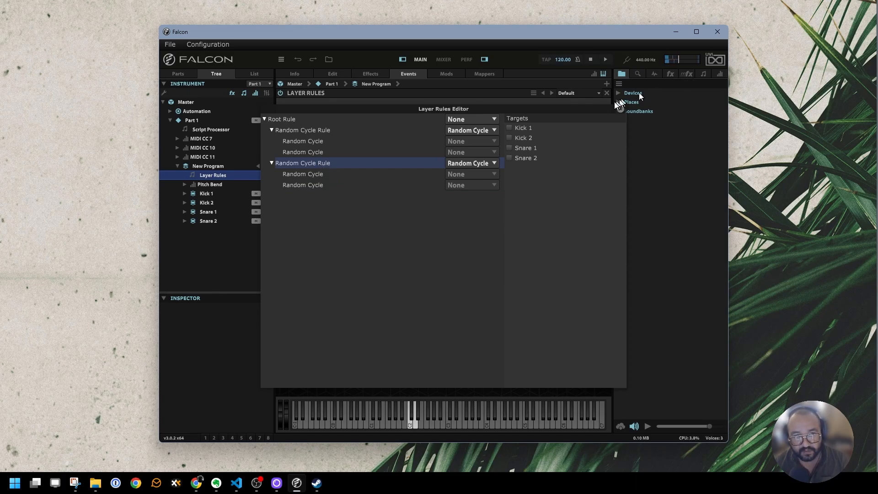
{"action": "left_click", "coordinate": [619, 109]}
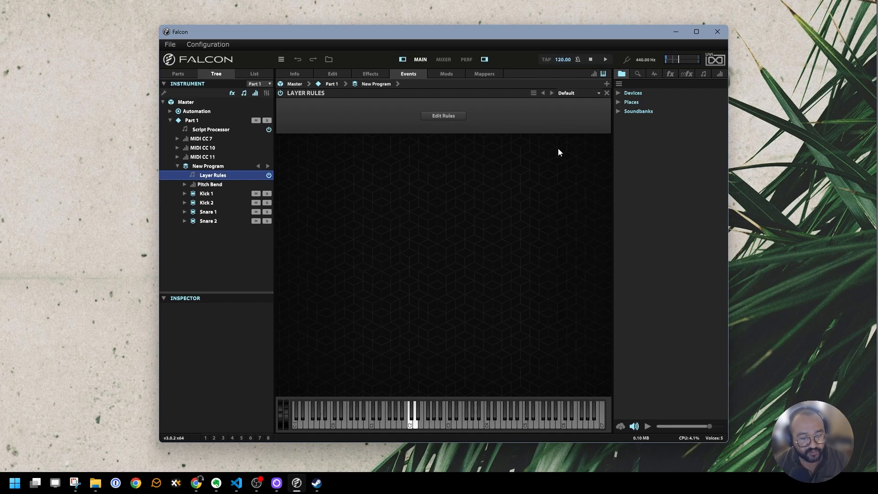